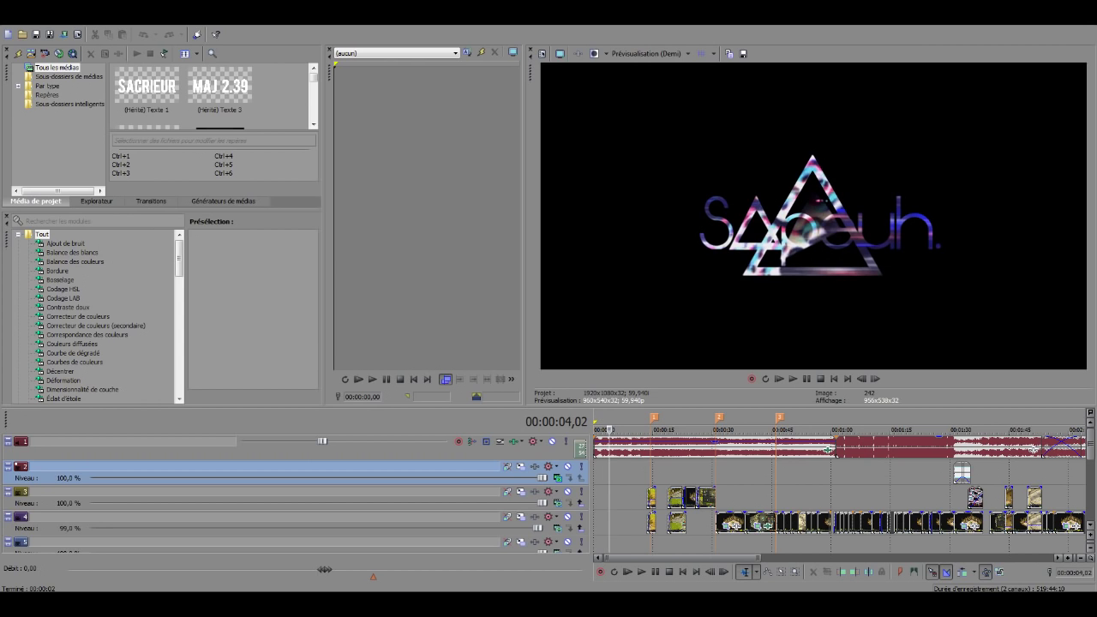
Step: Preview the opening titles, from the logo animation through the SACRIEUR title
key(Right)
key(Right)
key(Right)
key(Right)
key(Right)
key(Right)
key(Right)
key(Right)
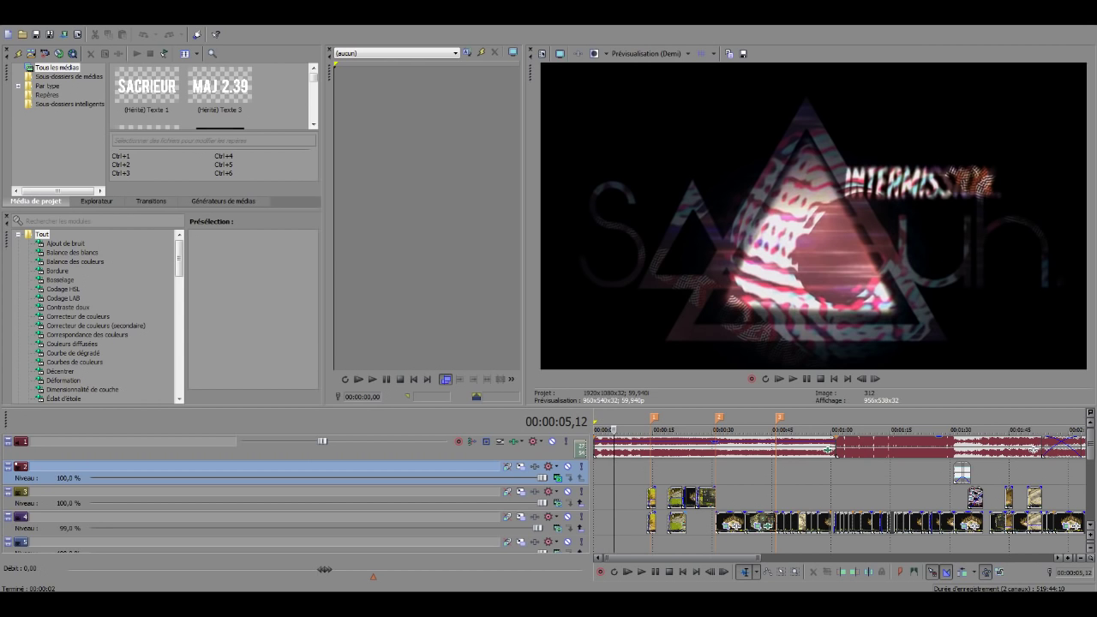
key(space)
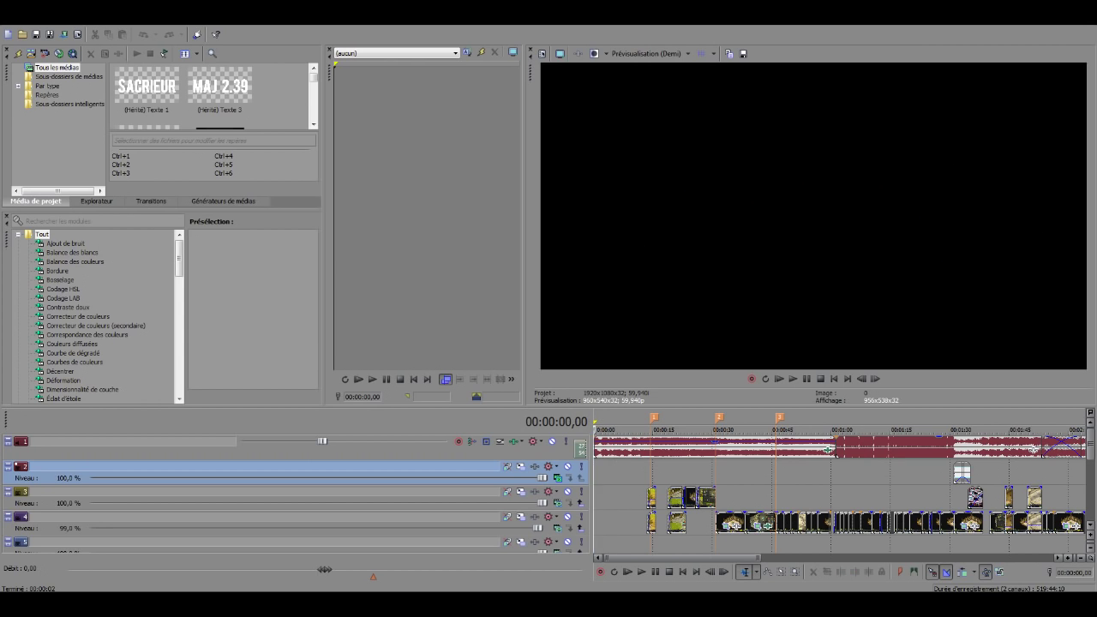
click(622, 429)
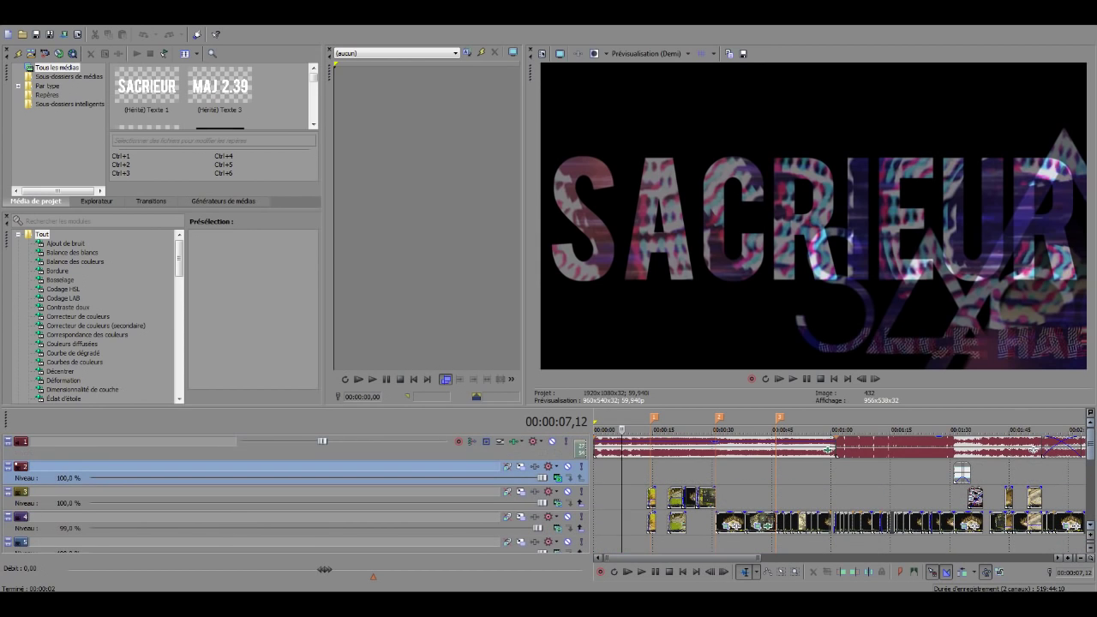
click(829, 449)
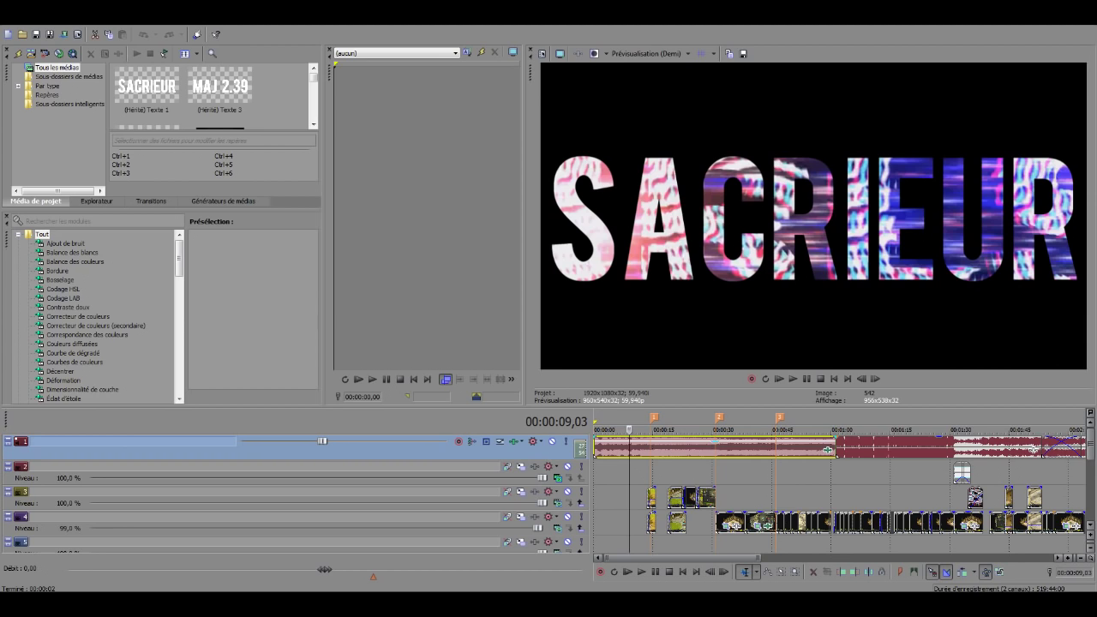
key(space)
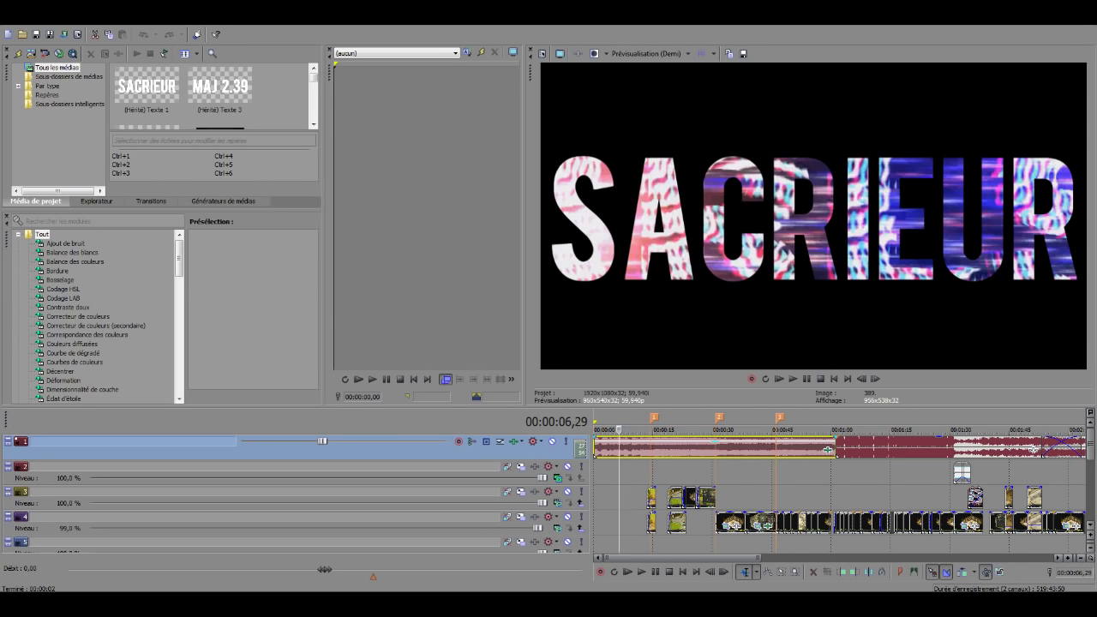
click(614, 448)
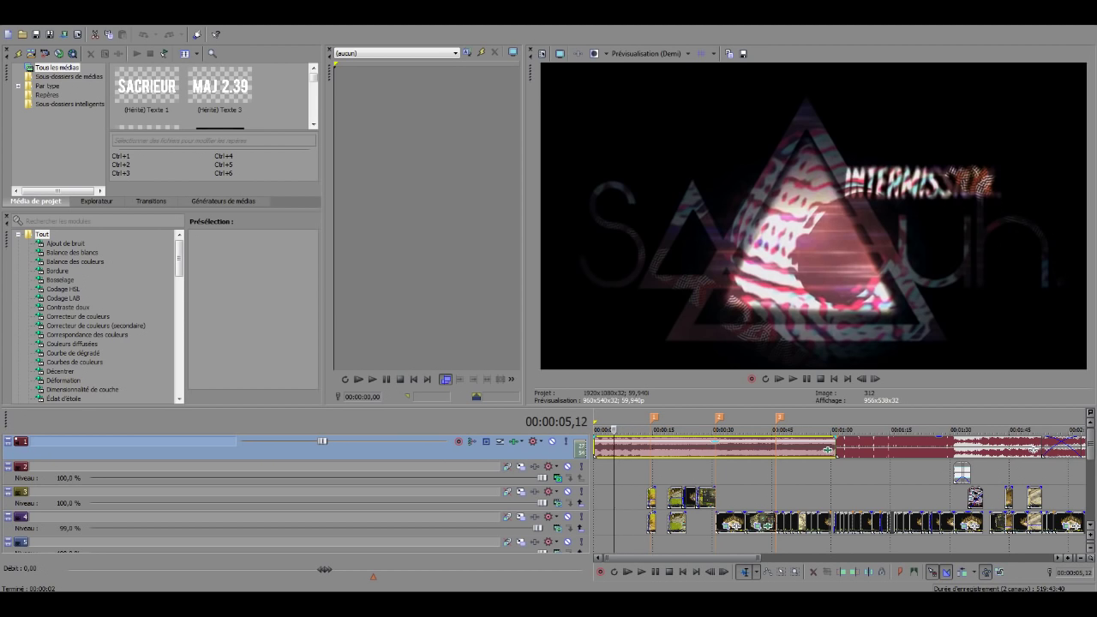
Step: Survey the whole timeline and examine the MAJ 2.39 title and the character clip at marker 1
key(Down)
key(Down)
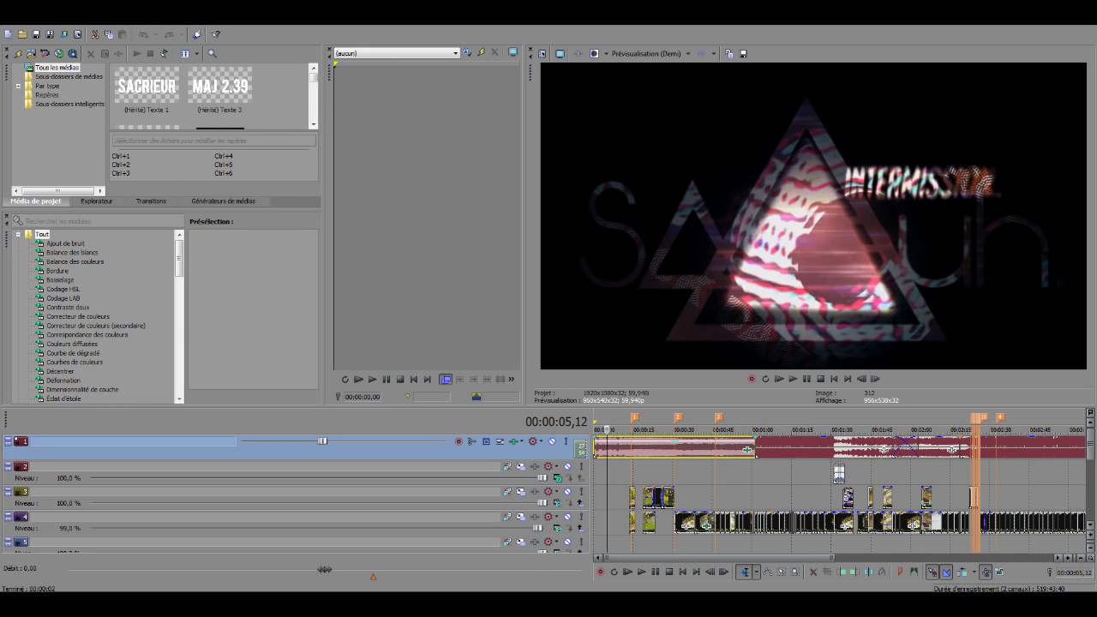
key(Down)
key(Down)
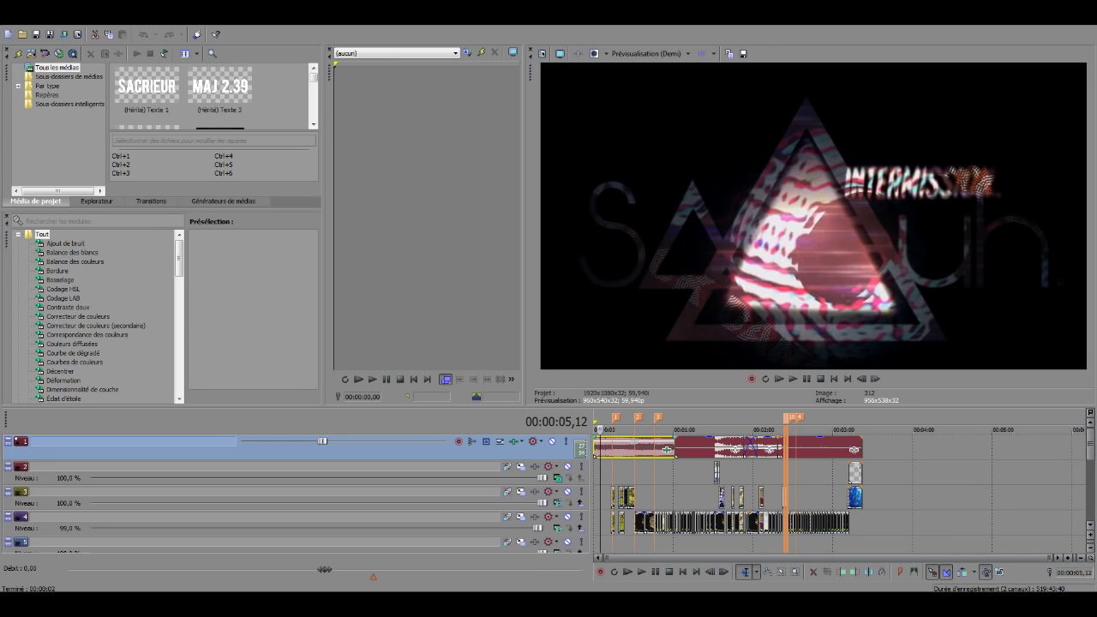
click(606, 448)
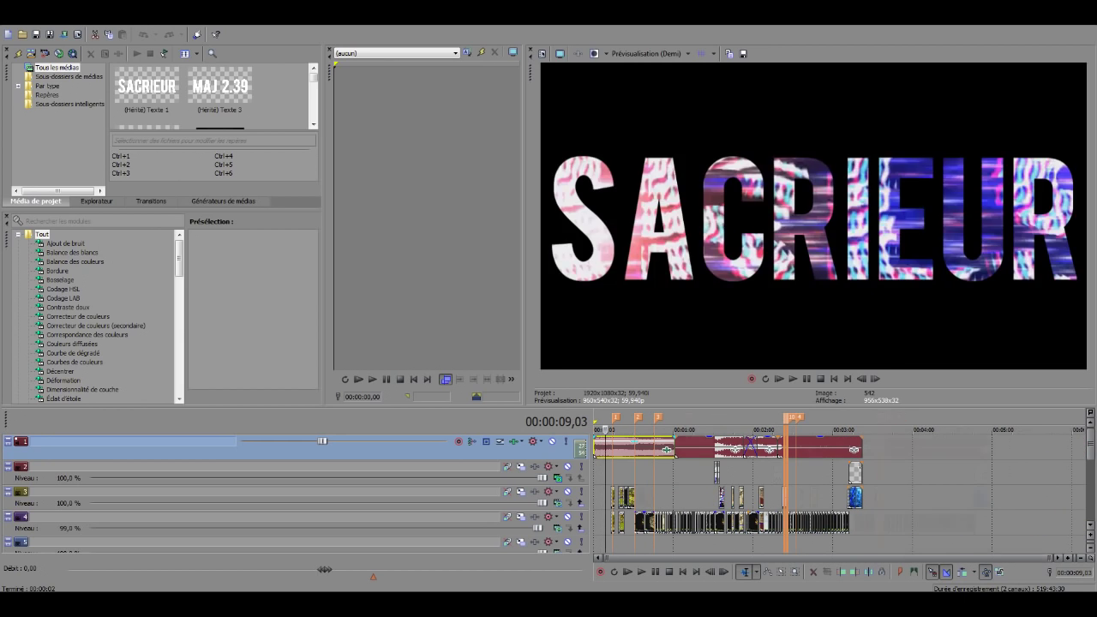
scroll(606, 448, up, 3)
right_click(662, 446)
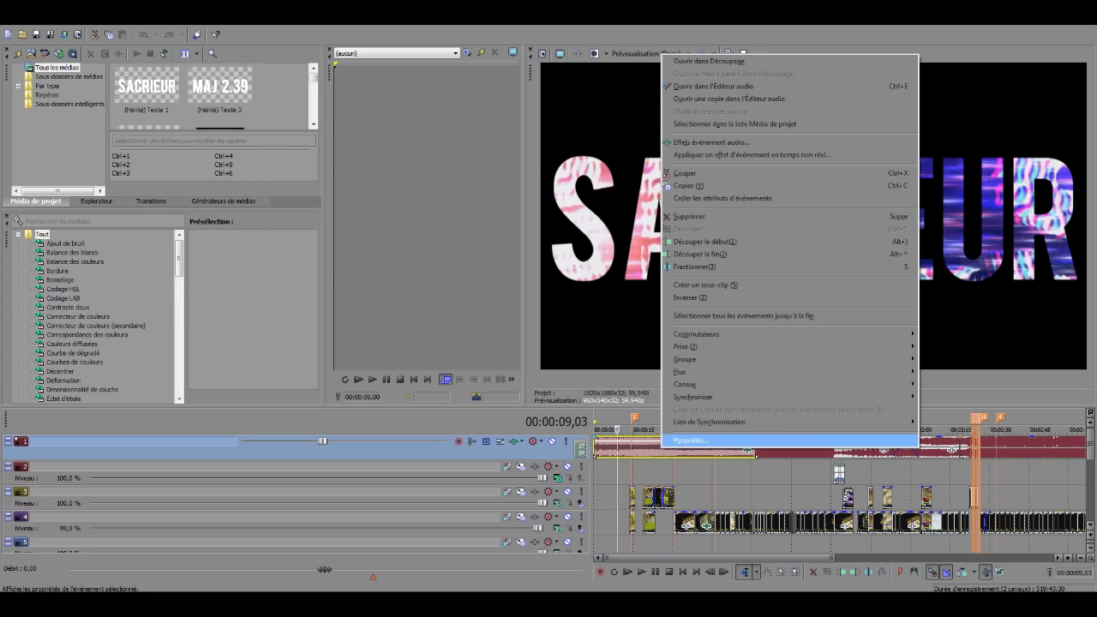
click(642, 449)
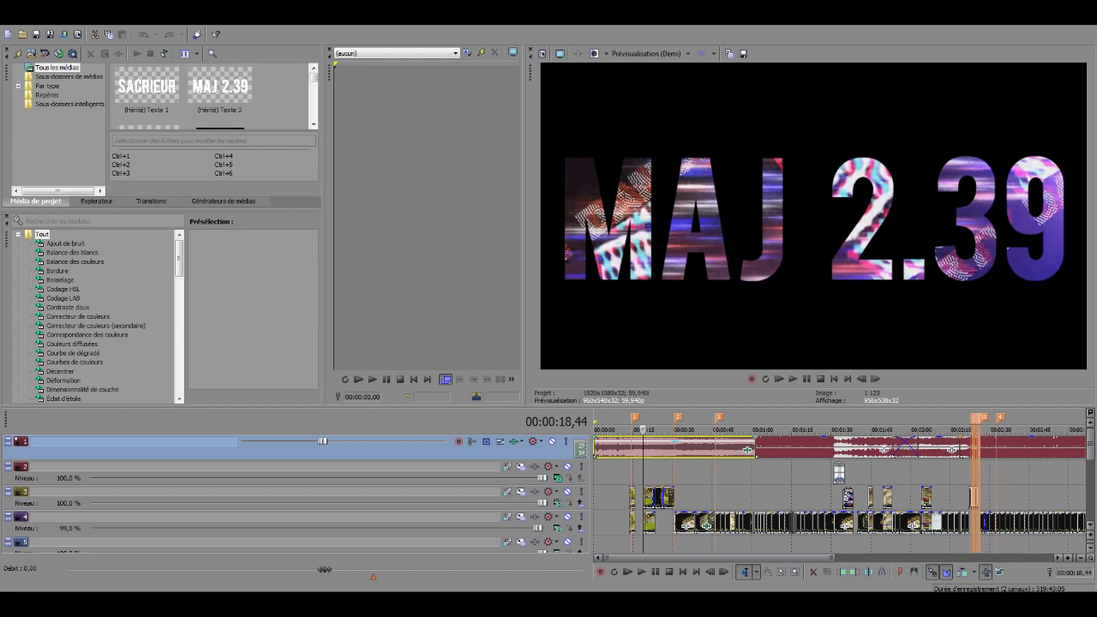
click(631, 448)
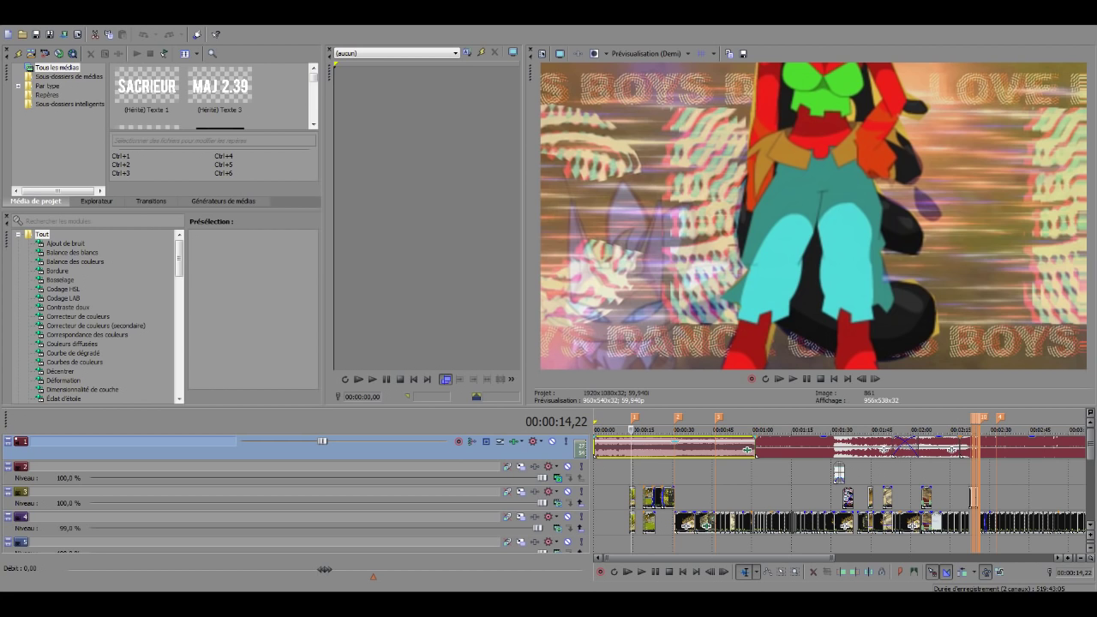
Step: Examine the gameplay footage after marker 2 and in the last music section of the timeline
click(698, 472)
click(654, 448)
right_click(654, 446)
click(686, 433)
key(Return)
click(685, 433)
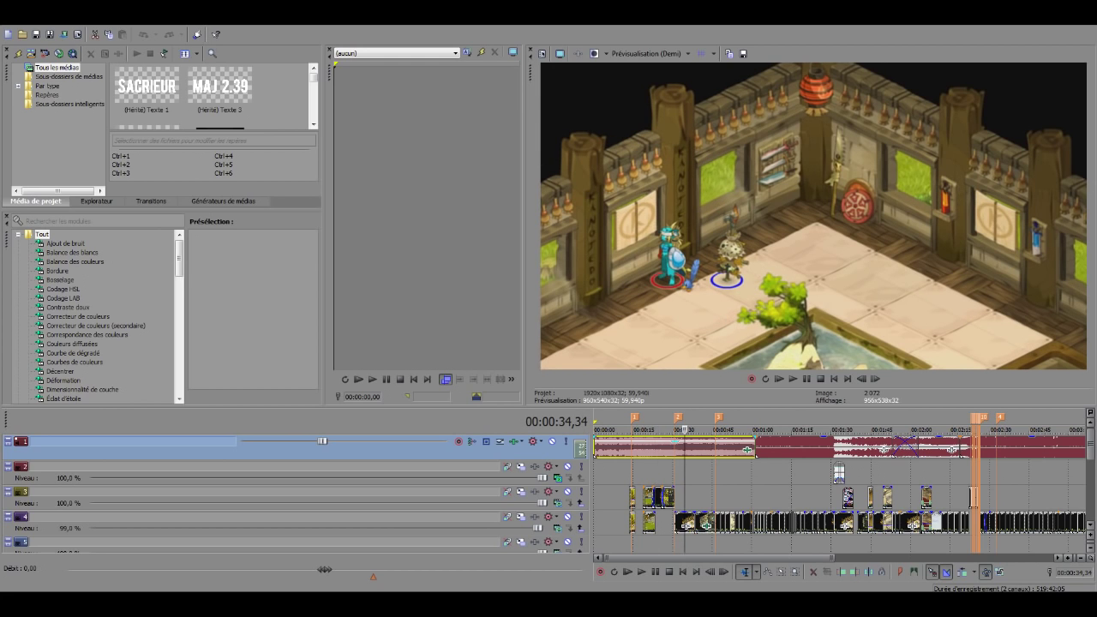
scroll(839, 484, down, 2)
click(827, 447)
scroll(827, 455, up, 1)
scroll(827, 454, down, 1)
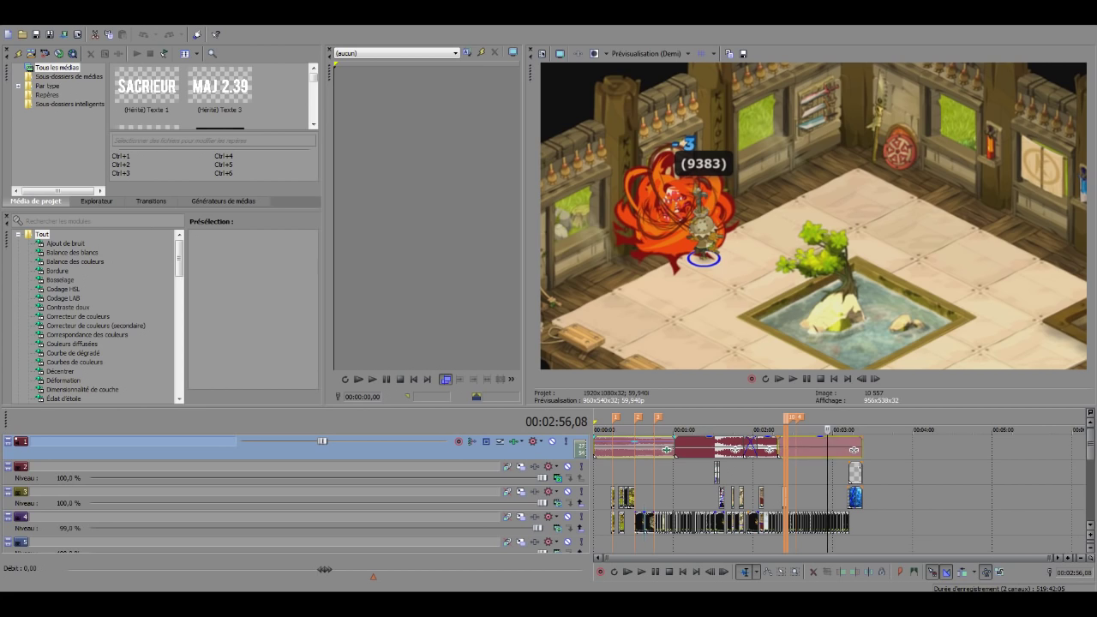
Step: Inspect the Adoucir/Amplifier effect on the first music clip and close its effects window
click(643, 446)
scroll(643, 446, up, 2)
click(747, 450)
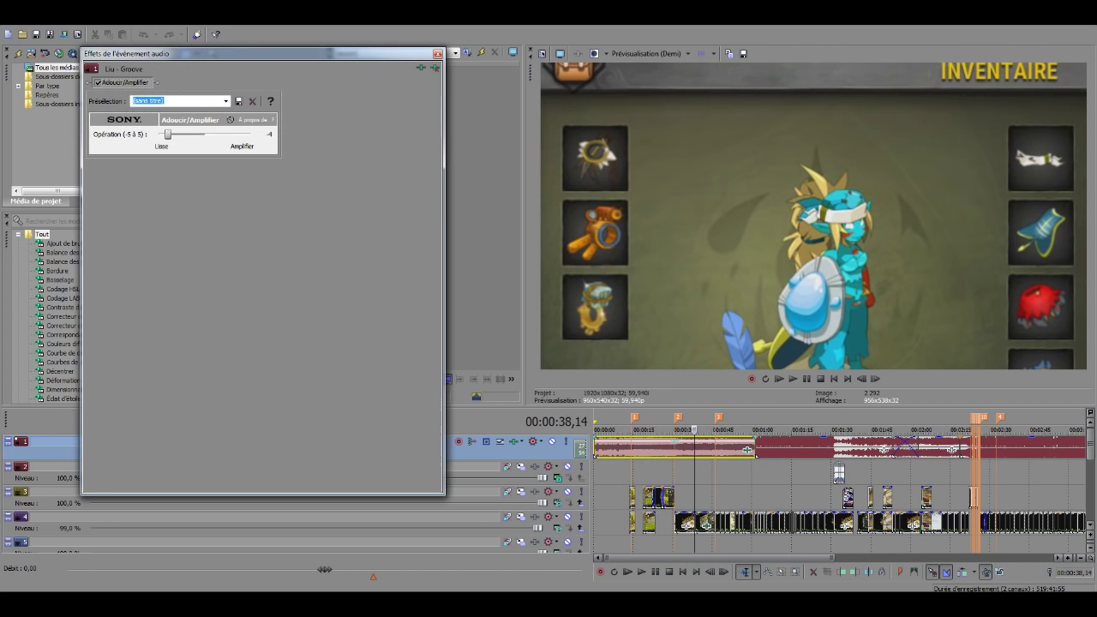
click(438, 54)
Step: Examine the individual music clips along the audio track, including the first, second and last ones
scroll(694, 480, down, 2)
click(832, 447)
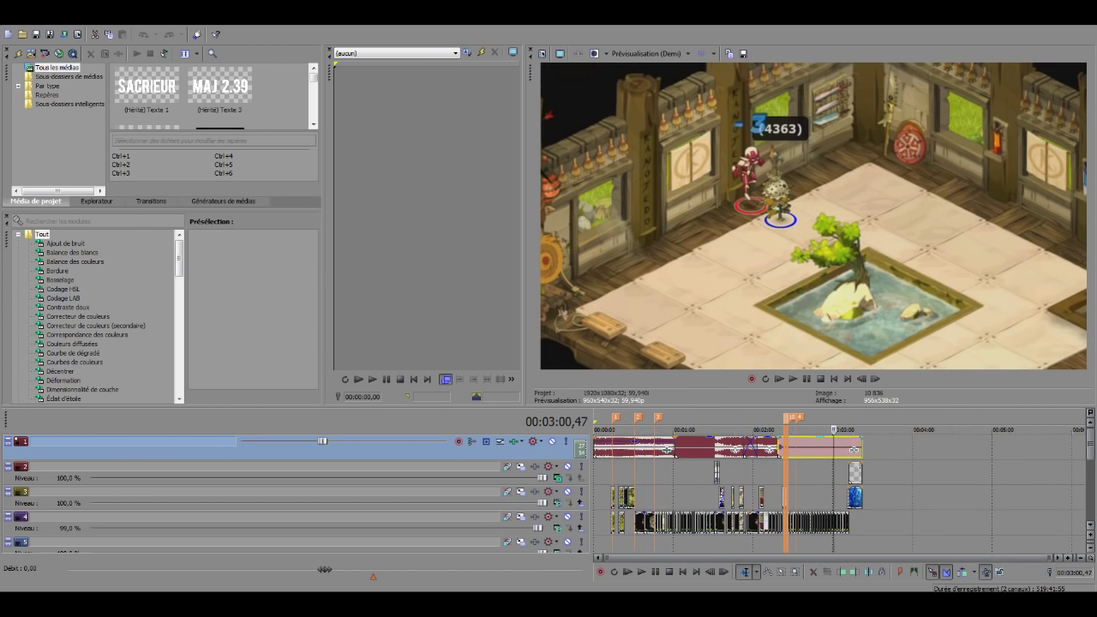
scroll(832, 447, up, 2)
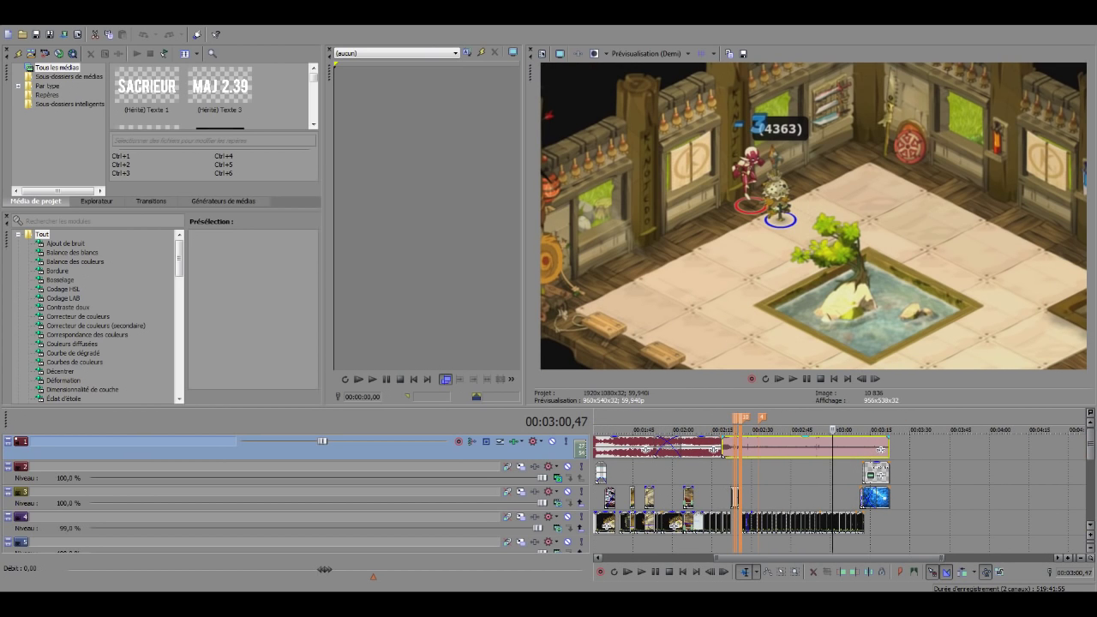
click(692, 448)
scroll(692, 447, down, 2)
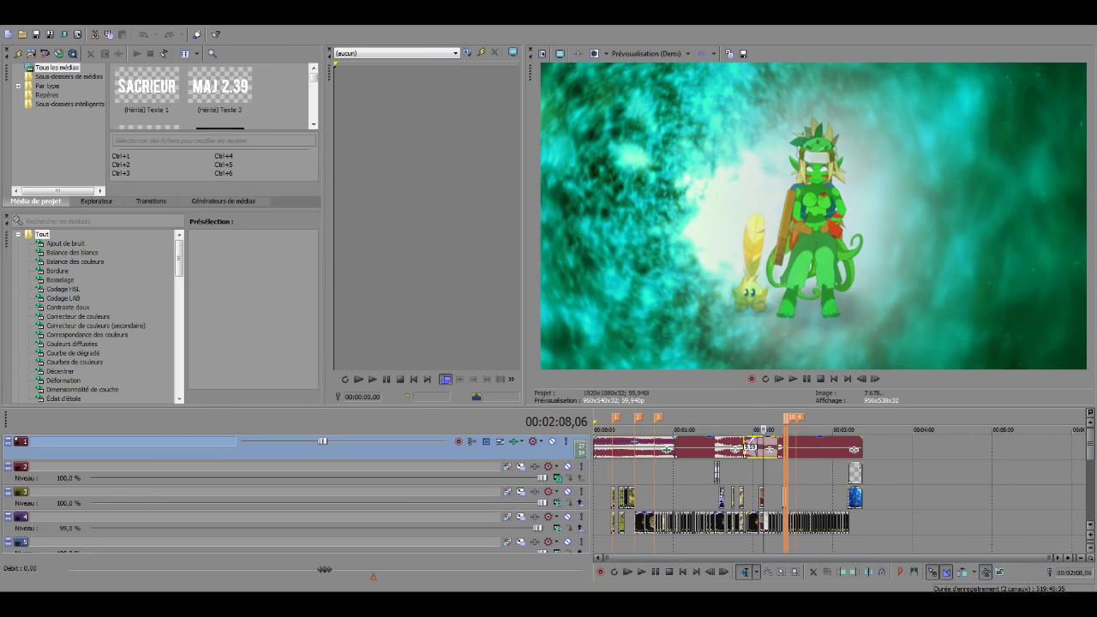
click(624, 448)
scroll(624, 447, up, 2)
click(624, 447)
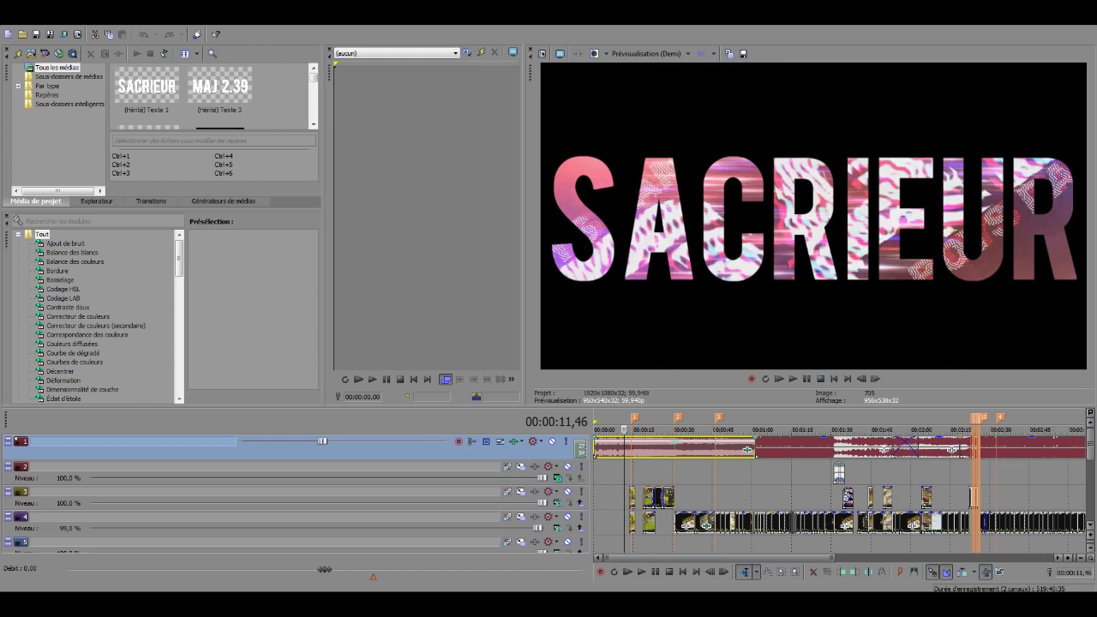
right_click(678, 452)
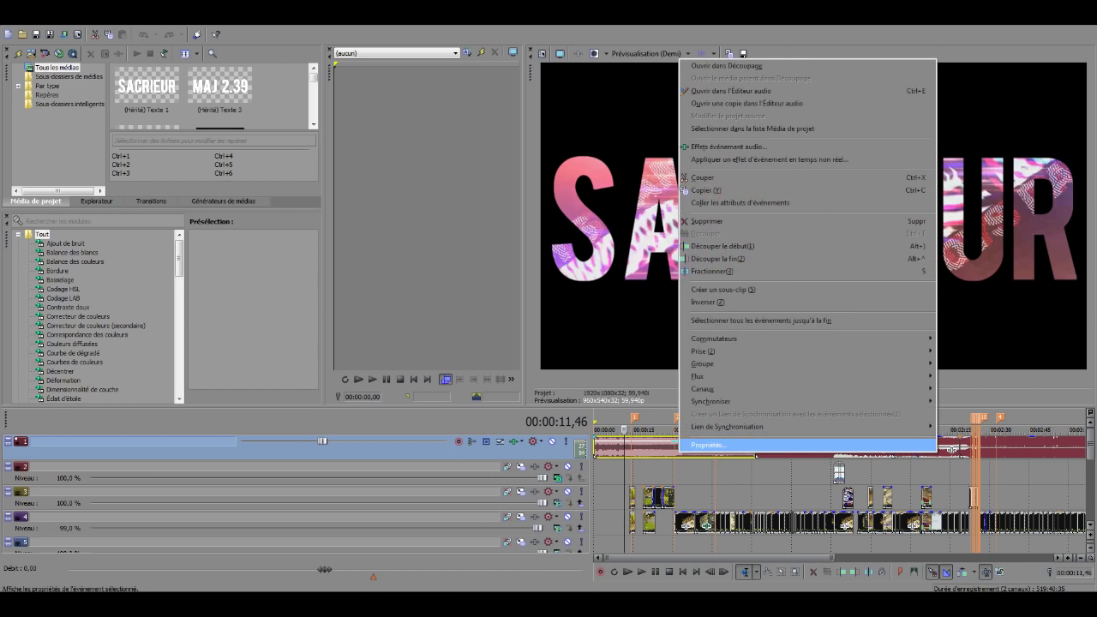
click(656, 448)
scroll(655, 449, up, 1)
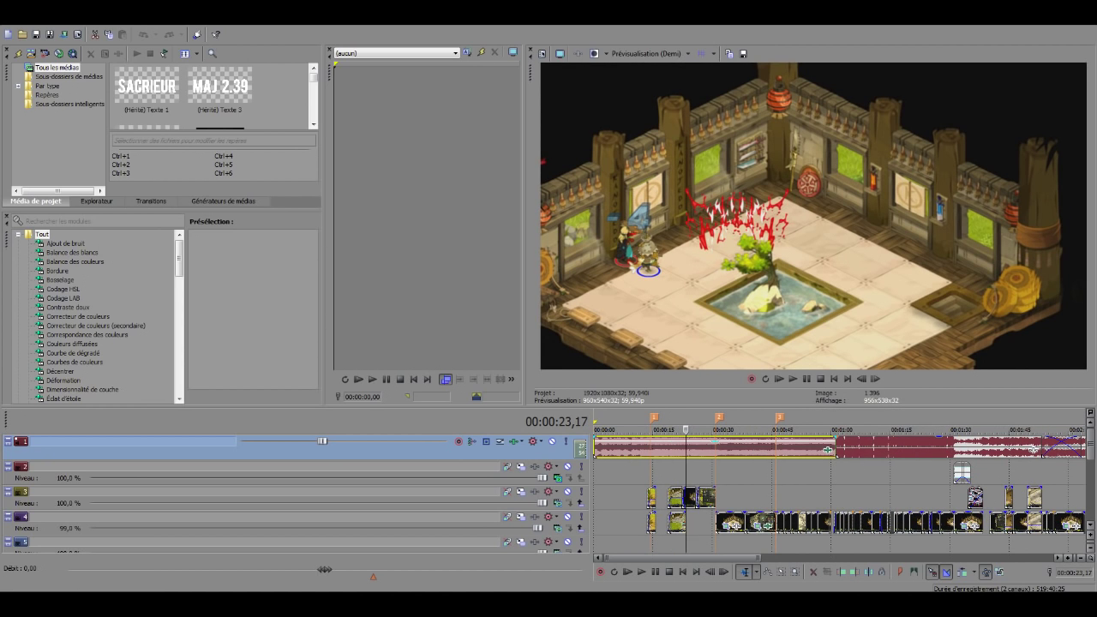
scroll(840, 484, down, 1)
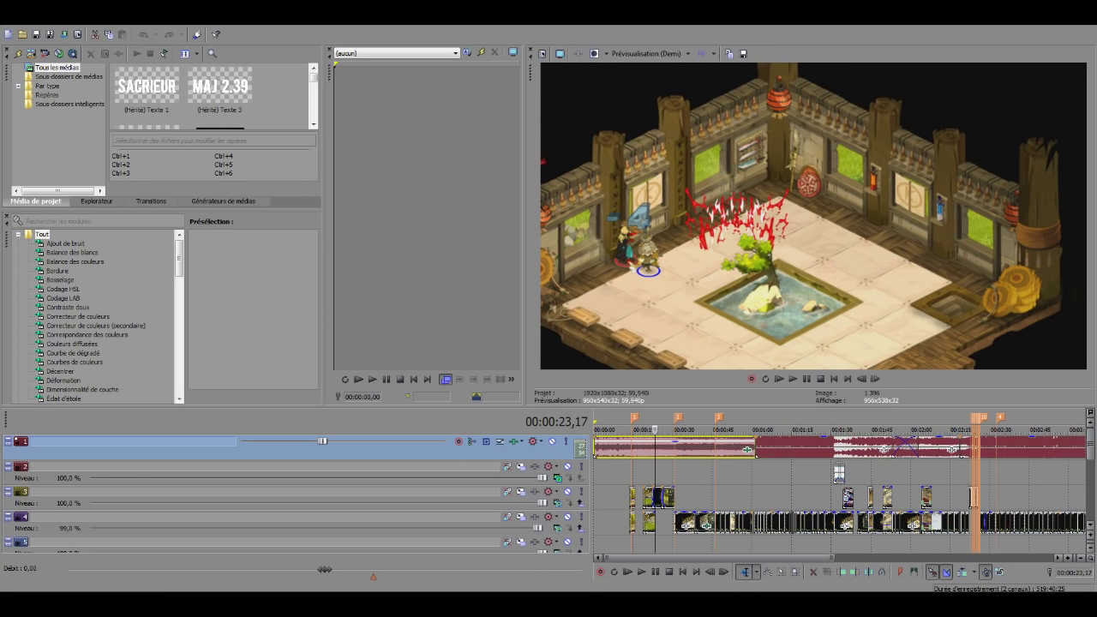
click(843, 447)
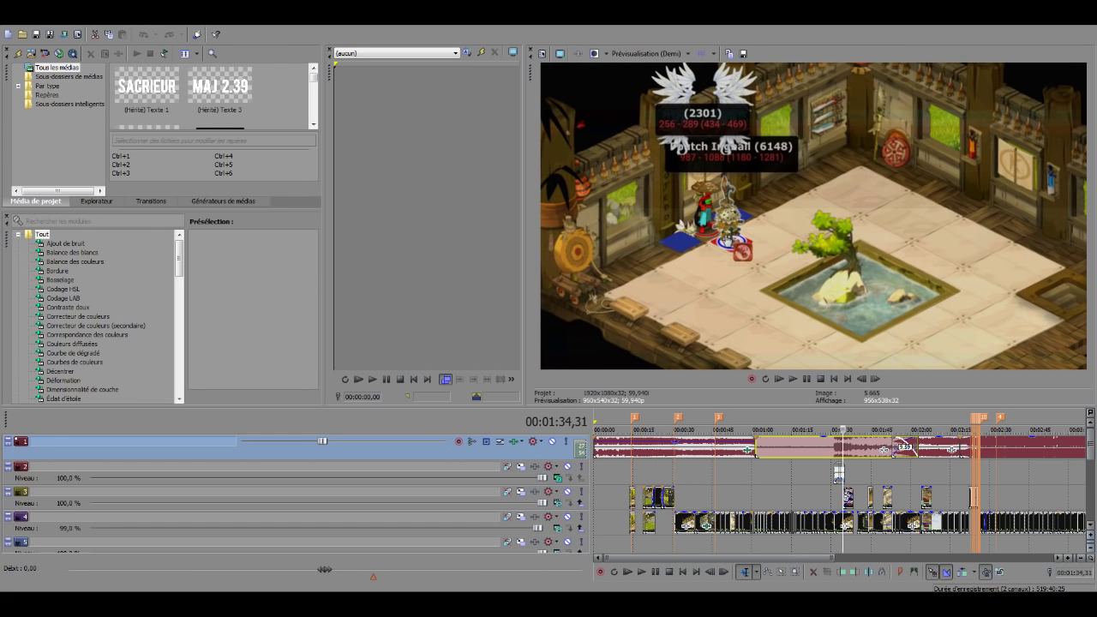
Step: Increase the height of the timeline tracks and examine the crossfade between the second and third music clips
key(ctrl+shift+Up)
key(ctrl+shift+Up)
click(929, 448)
scroll(895, 448, up, 1)
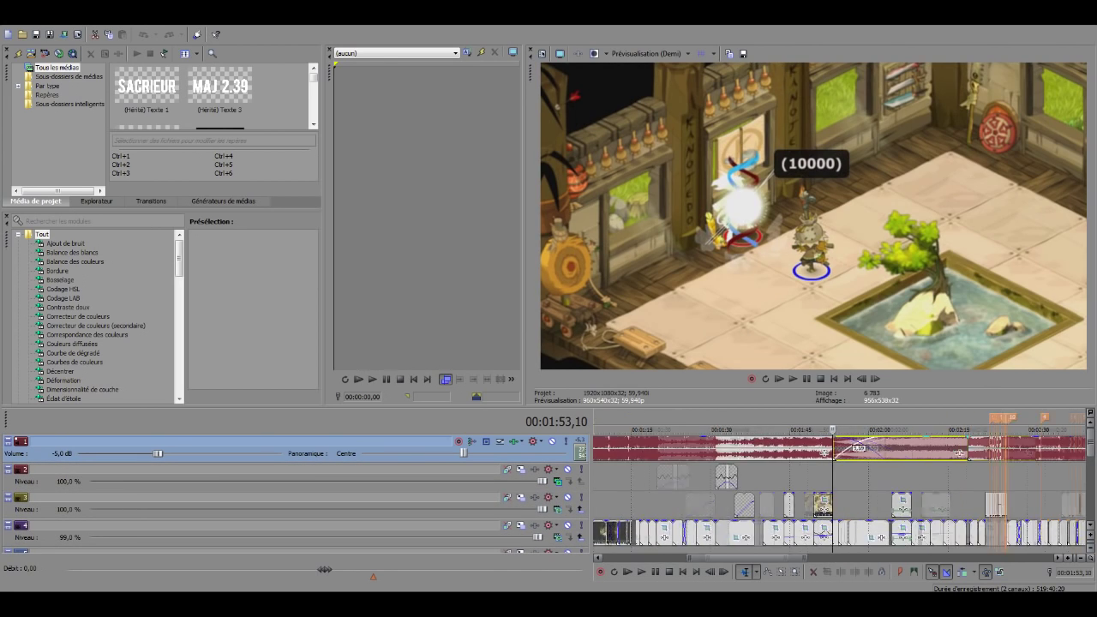
scroll(895, 448, down, 2)
click(927, 448)
click(880, 449)
scroll(881, 448, up, 2)
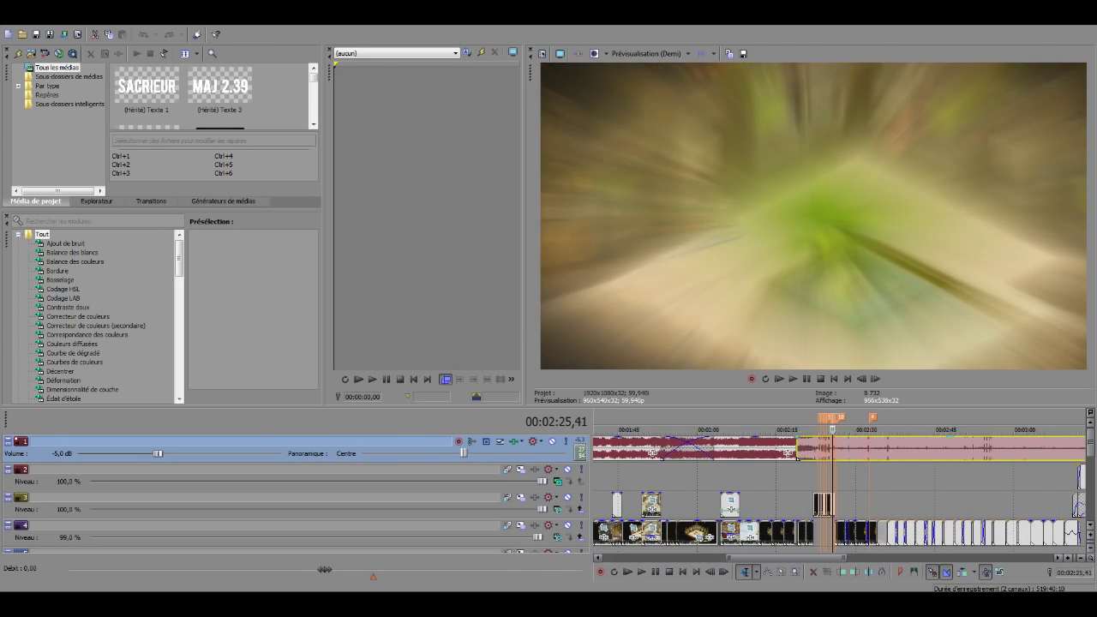
scroll(880, 448, down, 2)
click(788, 448)
click(744, 448)
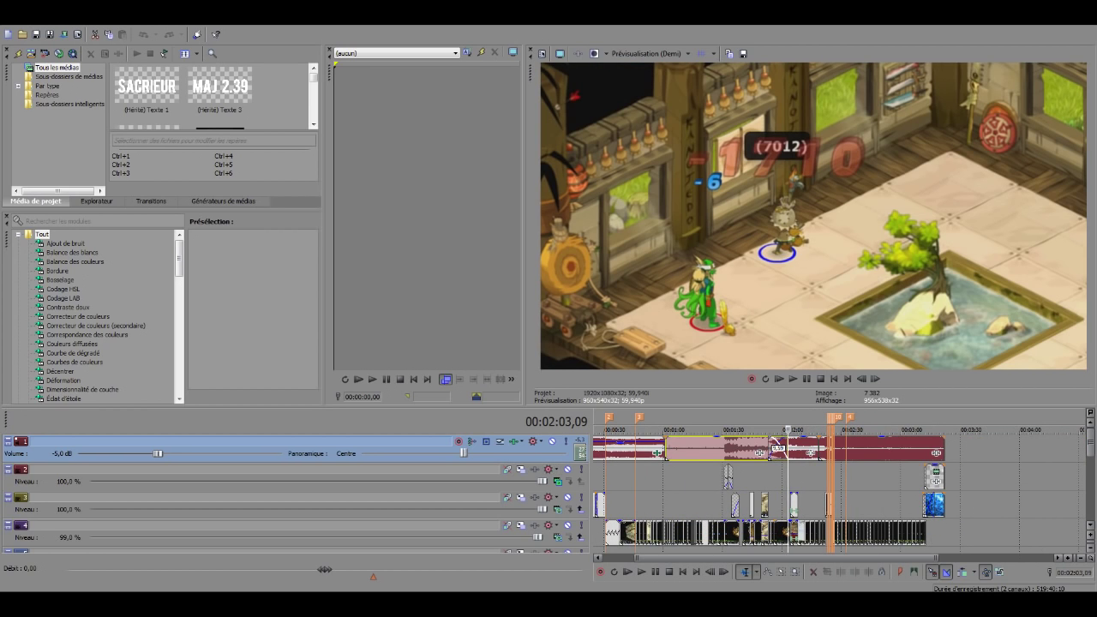
Step: Examine the overlaid character and inventory clips on tracks 3 and 4 around markers 1 and 2
click(610, 476)
scroll(610, 477, down, 2)
click(613, 448)
scroll(612, 448, up, 3)
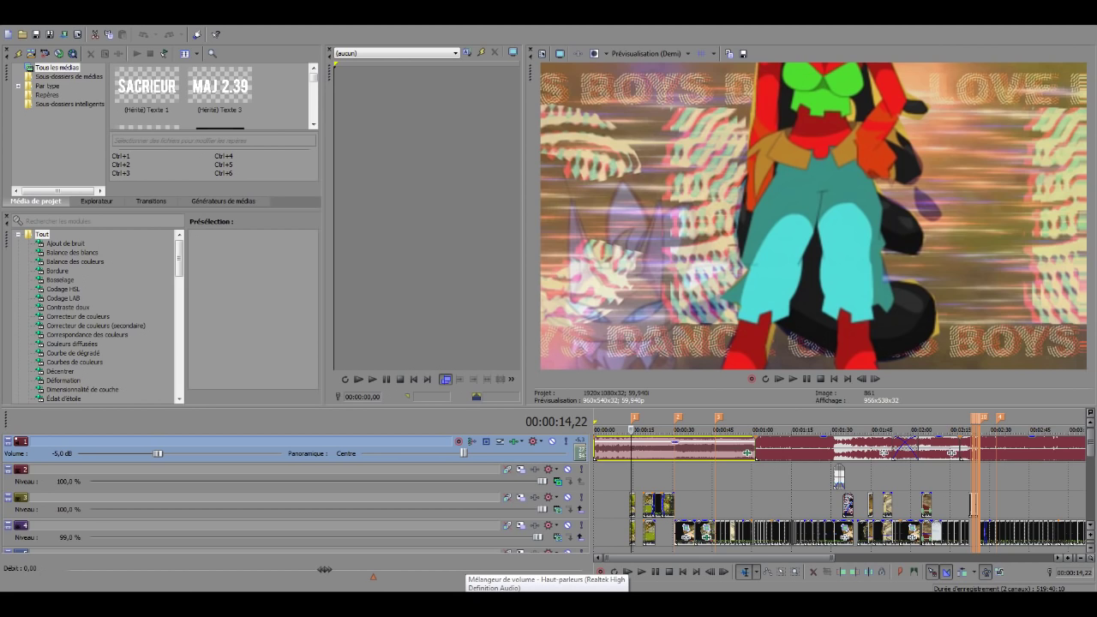
click(664, 505)
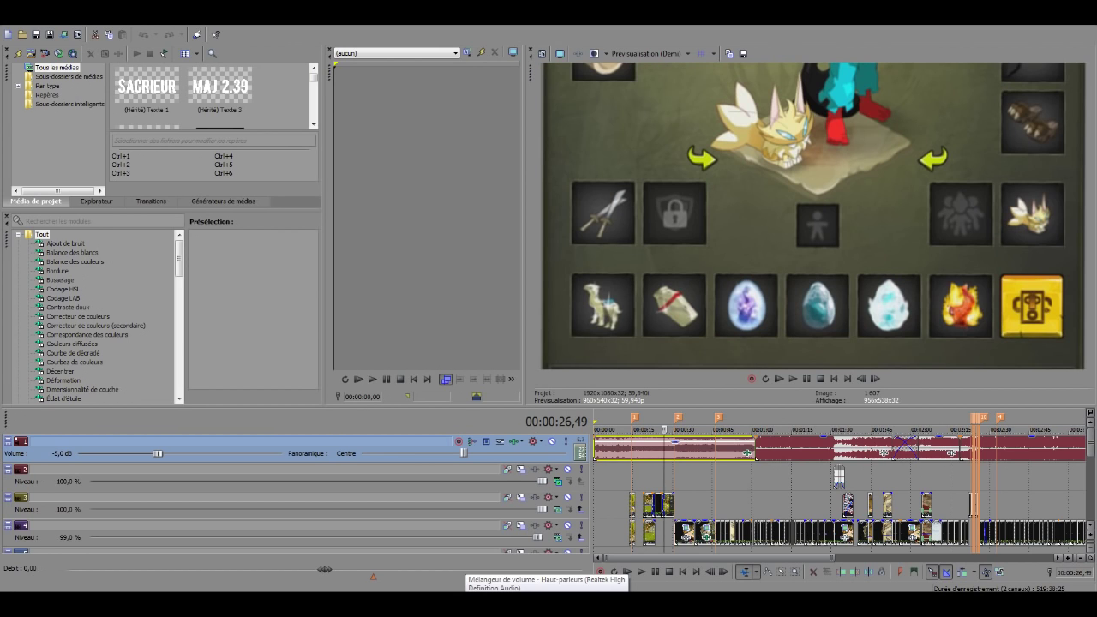
scroll(664, 505, up, 2)
click(701, 477)
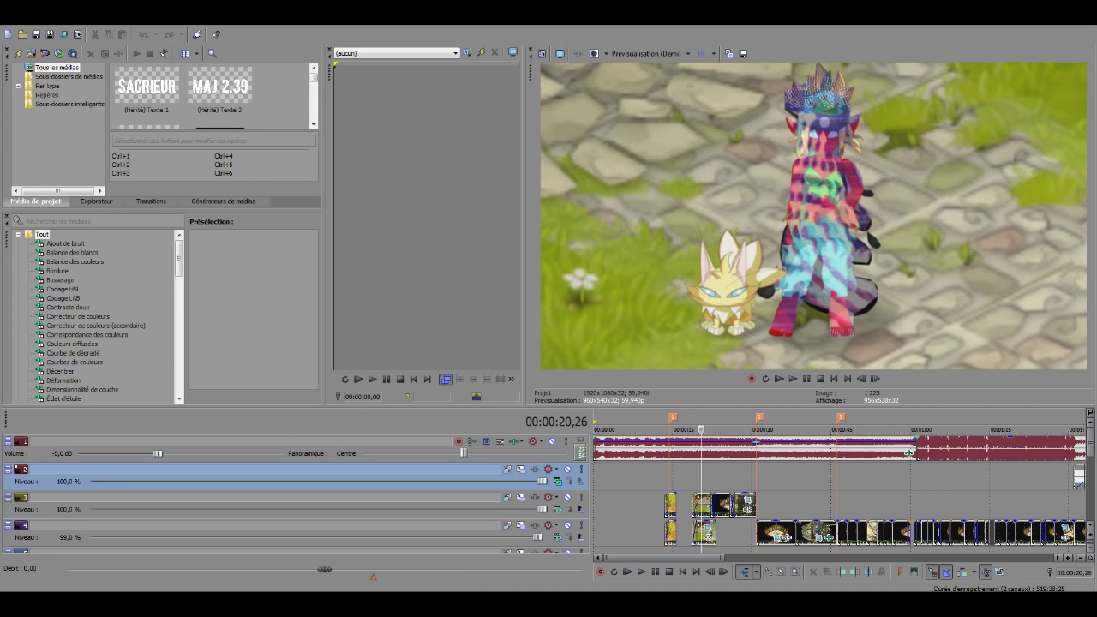
click(676, 449)
click(669, 477)
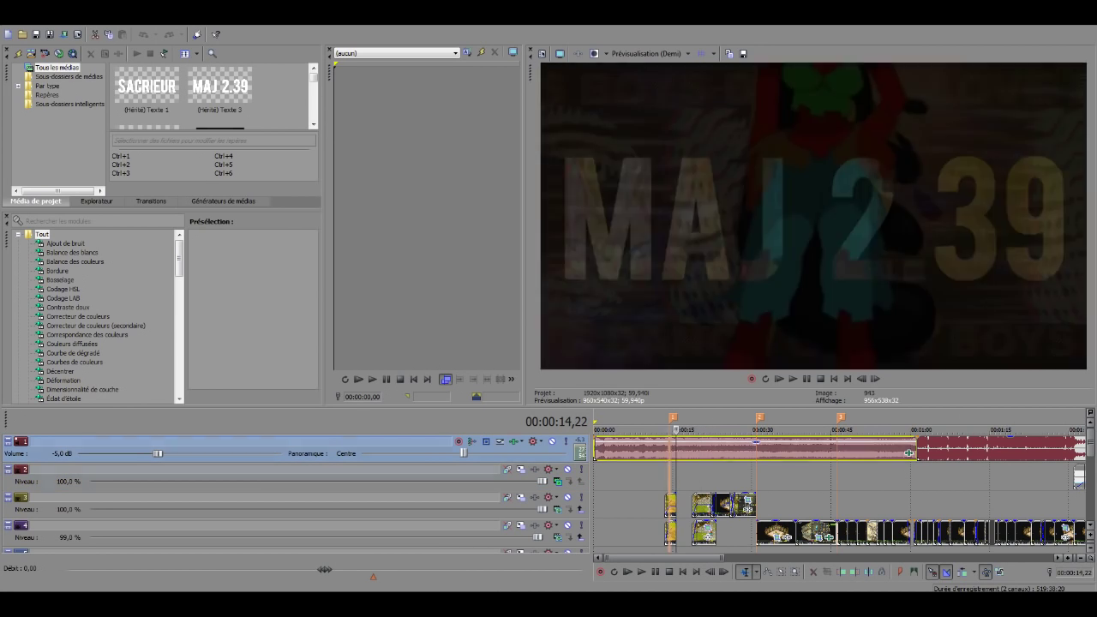
Step: Locate the gameplay cuts that follow the change to the second music clip
scroll(669, 477, up, 3)
key(Down)
key(Down)
key(ctrl+Right)
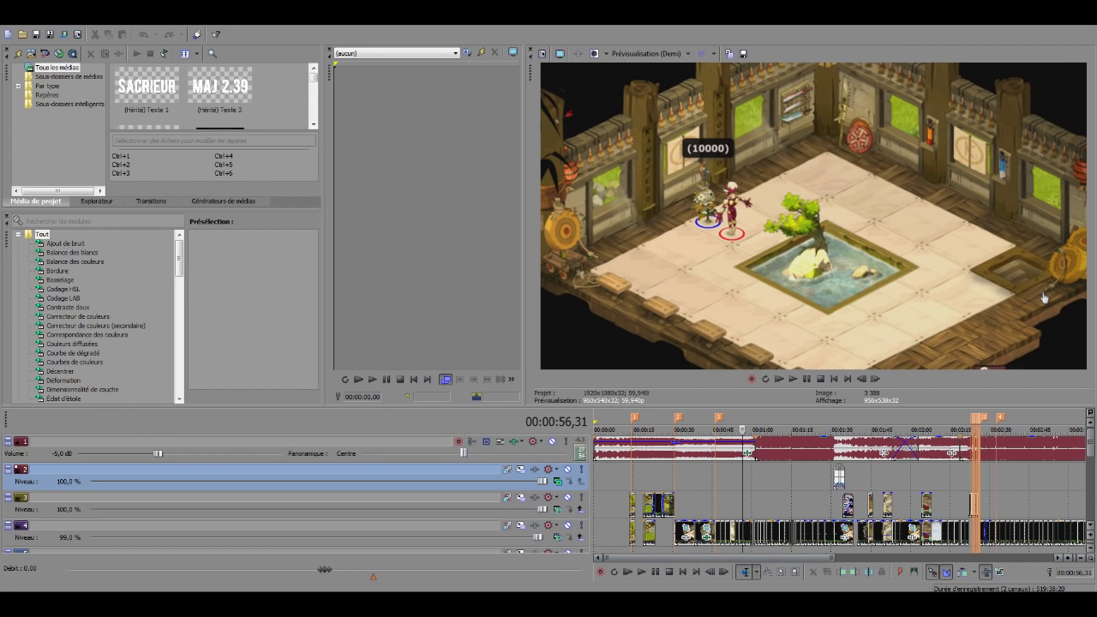
key(Down)
click(693, 477)
scroll(692, 477, up, 4)
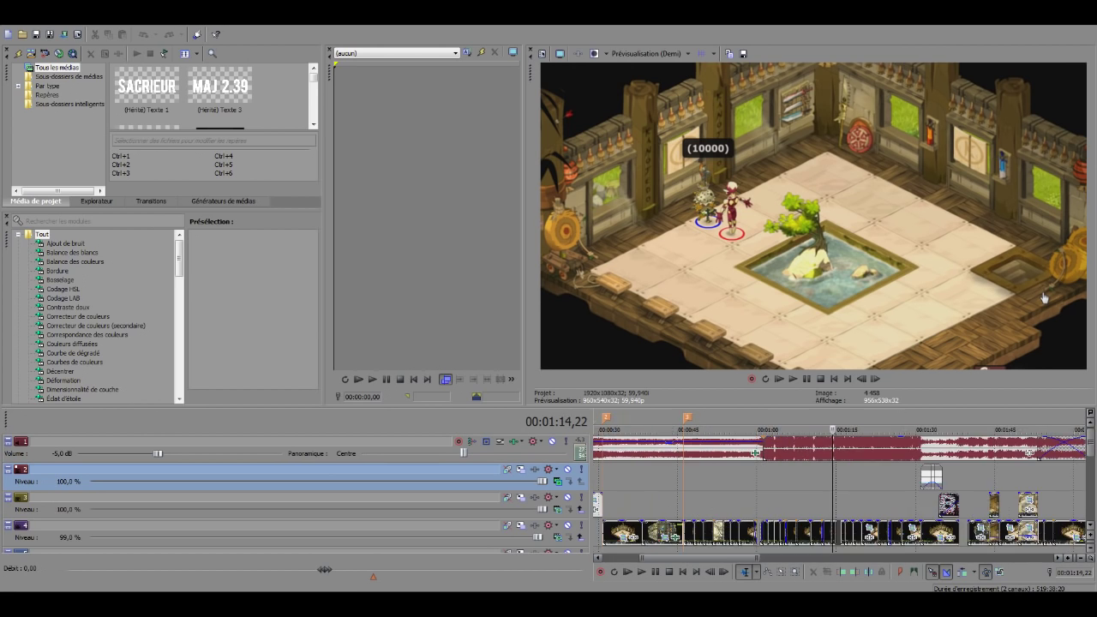
Step: Compare the gameplay cuts with the music peaks in the section from about 01:00 to 01:16
key(ctrl+Left)
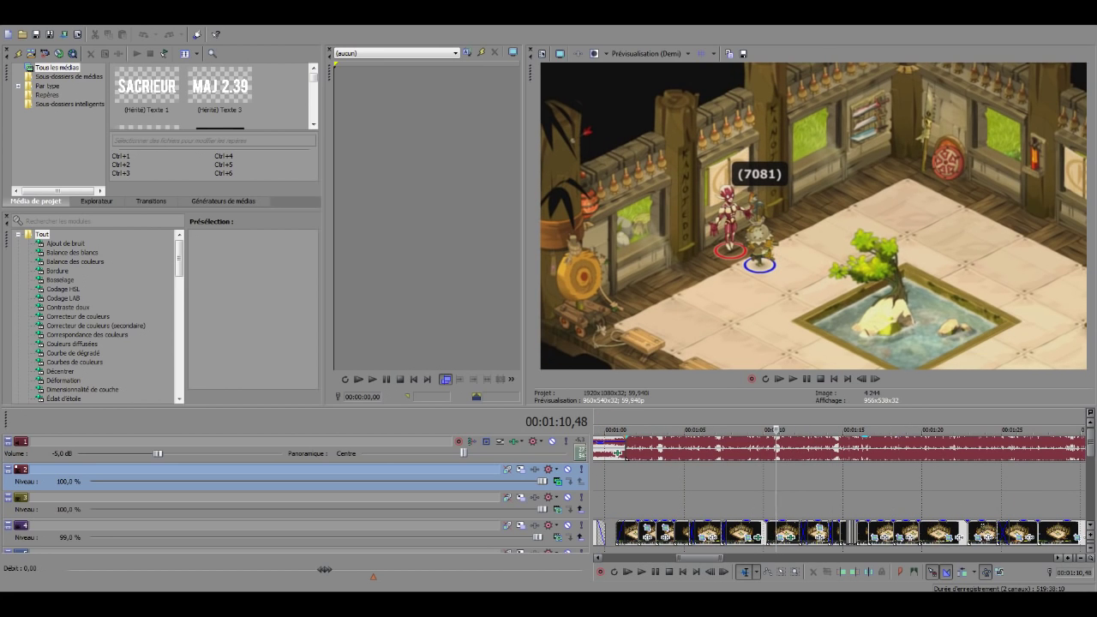
key(ctrl+Right)
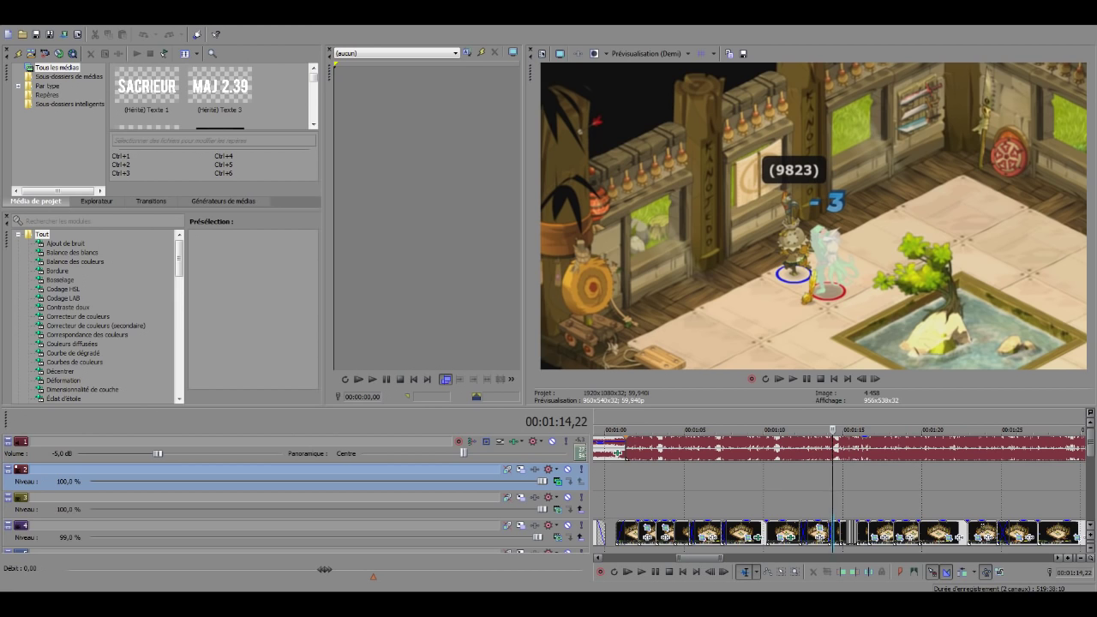
click(627, 480)
click(643, 480)
click(673, 480)
click(868, 479)
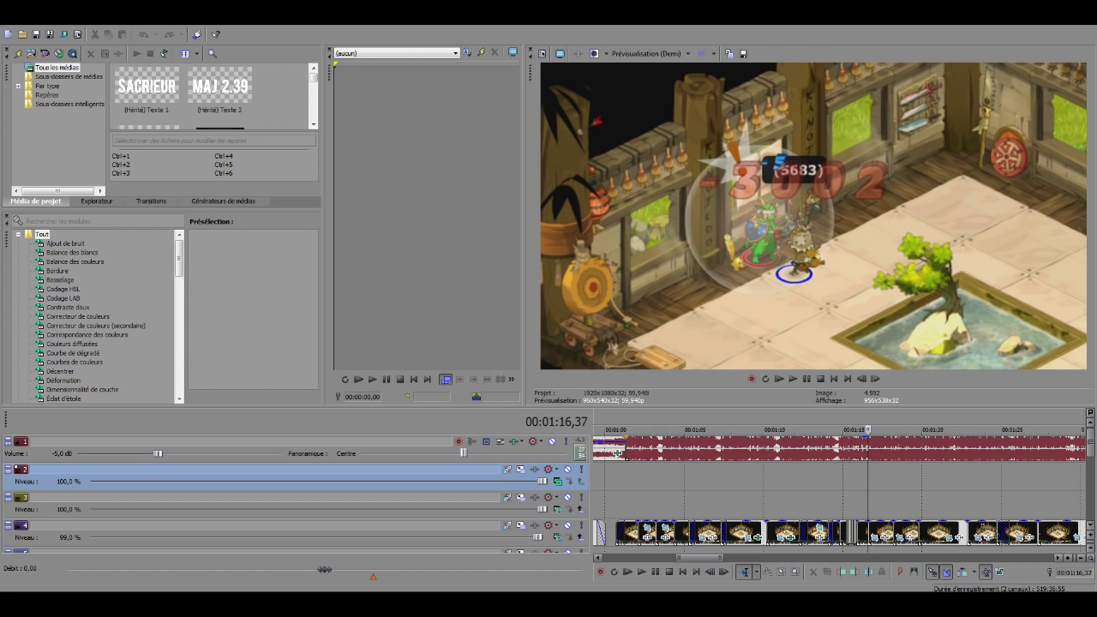
Step: Play the gameplay from about 01:16 to 01:26, and return to the clips between 00:56 and marker 3
key(space)
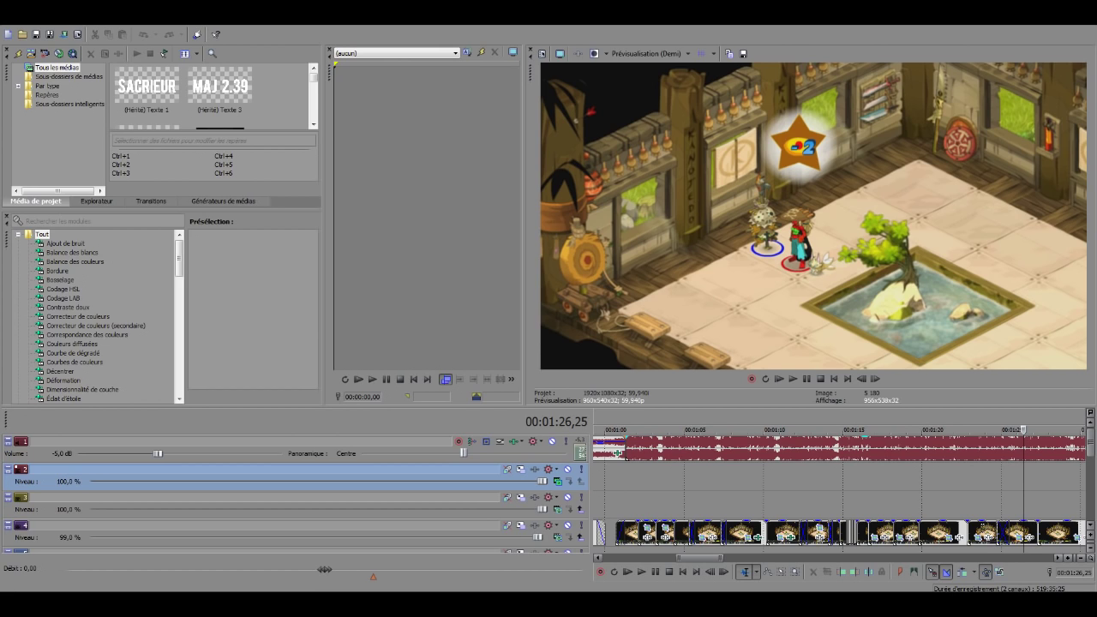
scroll(839, 490, down, 3)
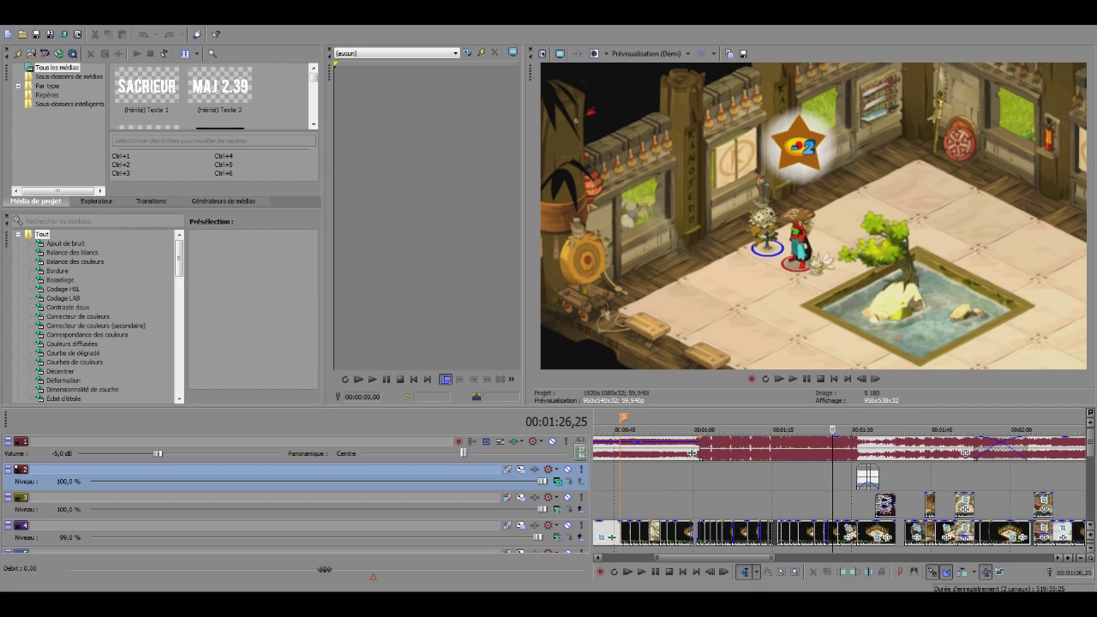
click(675, 478)
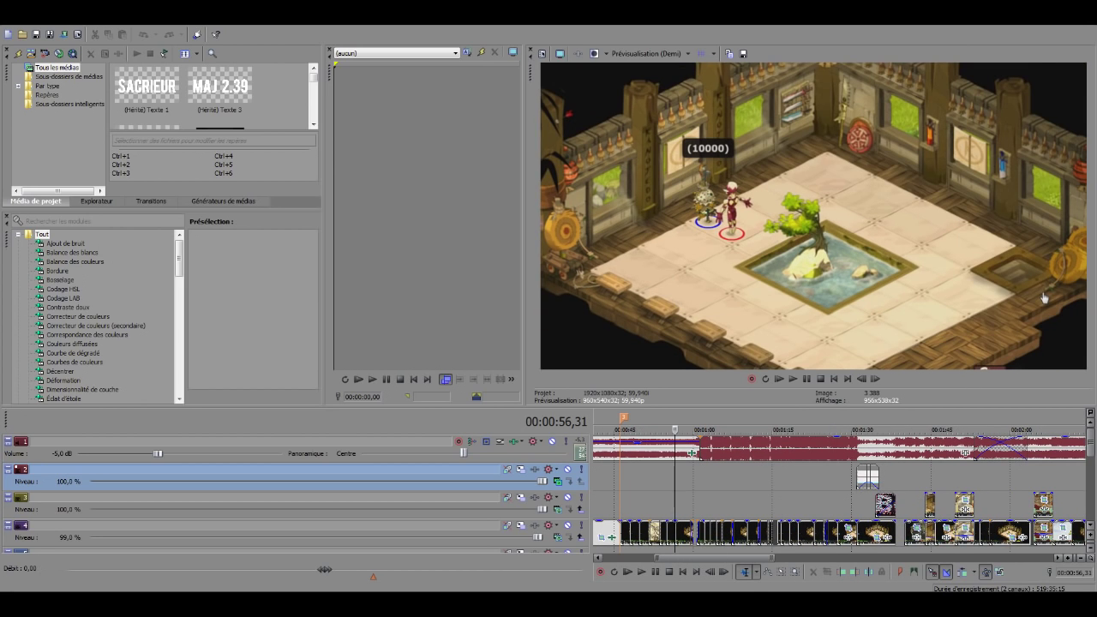
drag(674, 429, 613, 428)
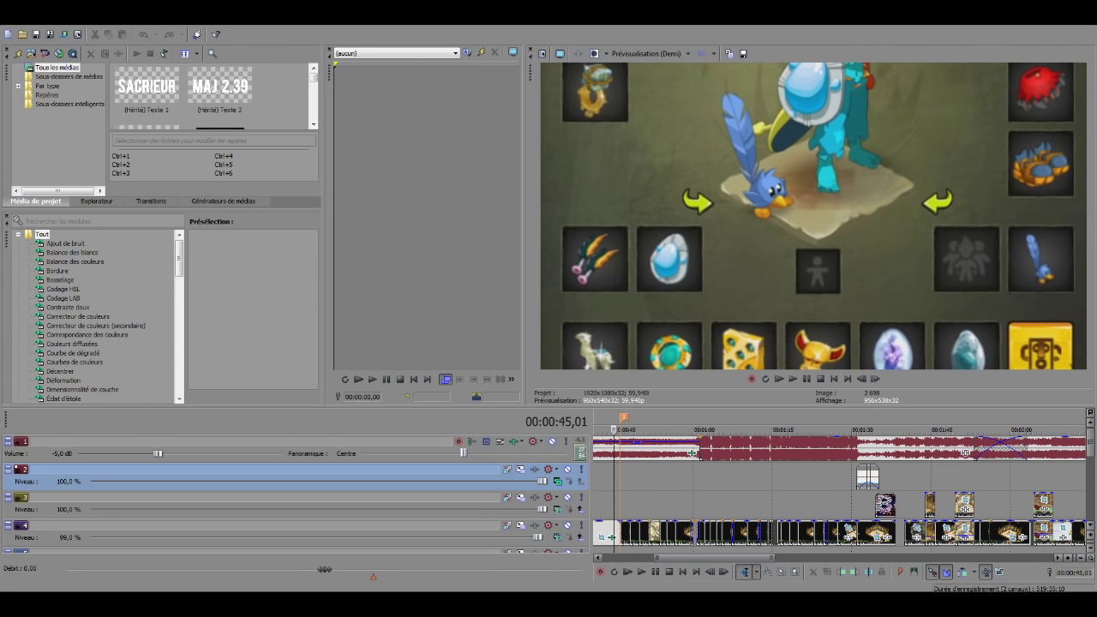
Step: Examine the gameplay, character and title clips from about 00:40 back to marker 1
scroll(614, 430, up, 3)
click(759, 430)
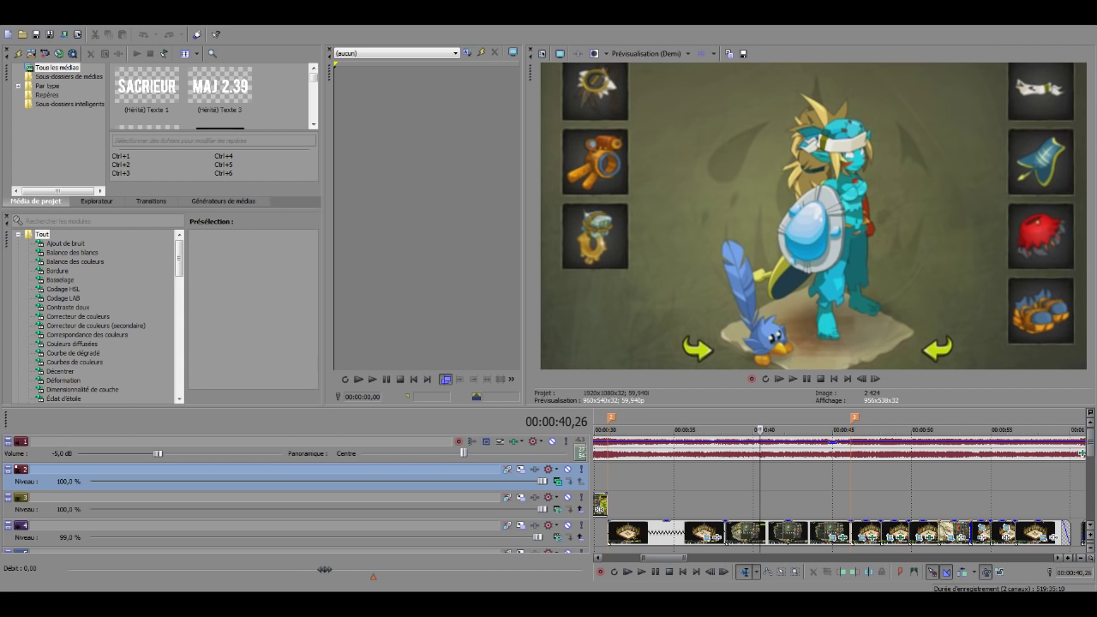
click(707, 429)
scroll(706, 428, down, 4)
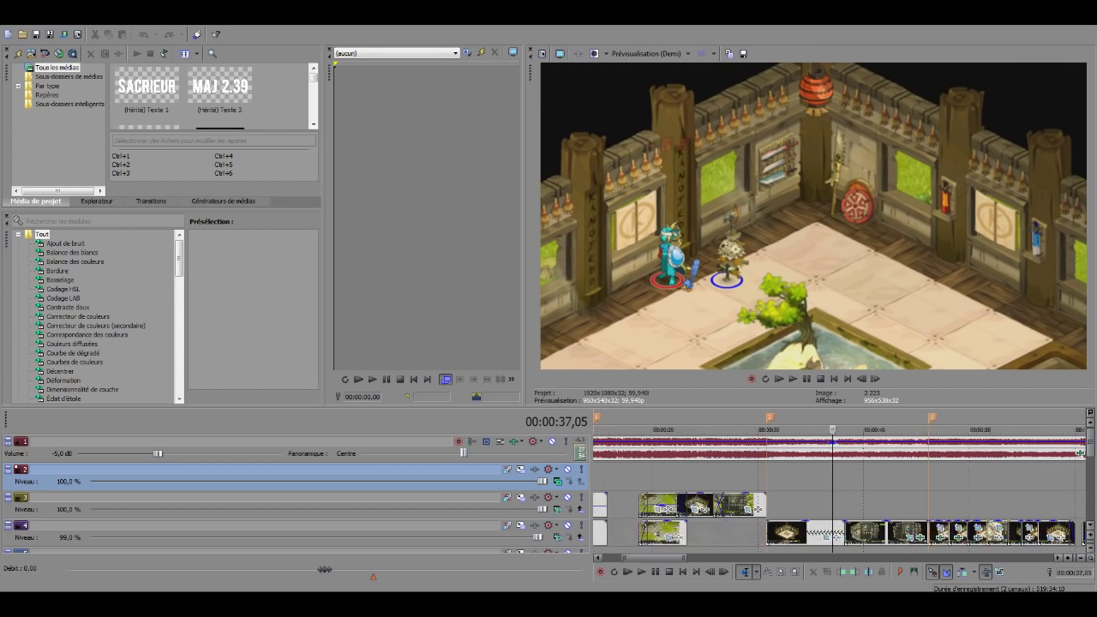
click(710, 428)
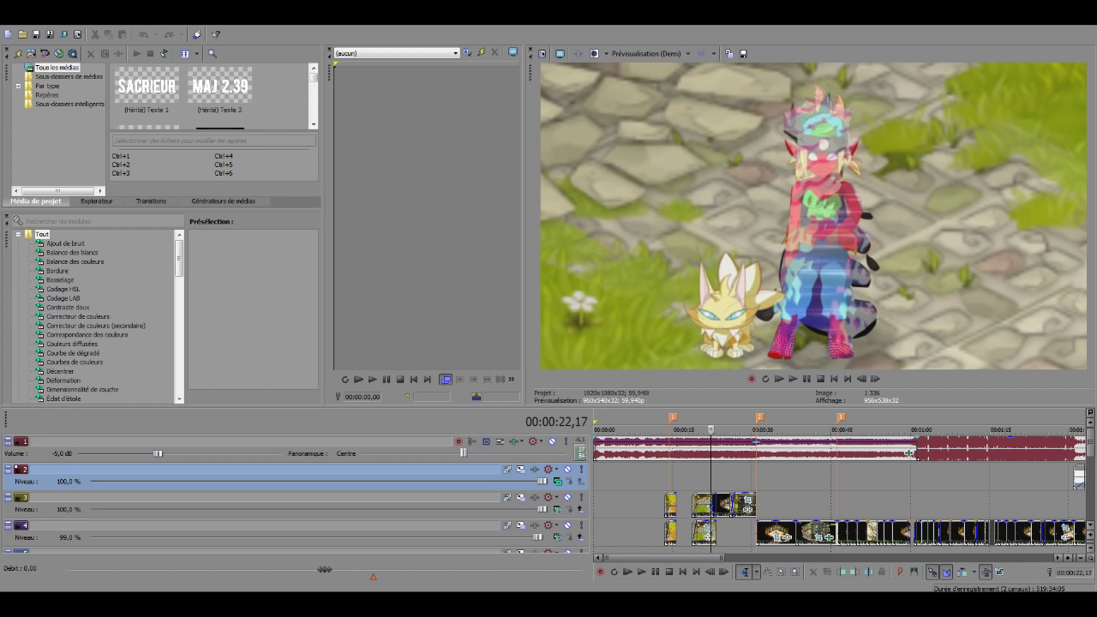
click(759, 429)
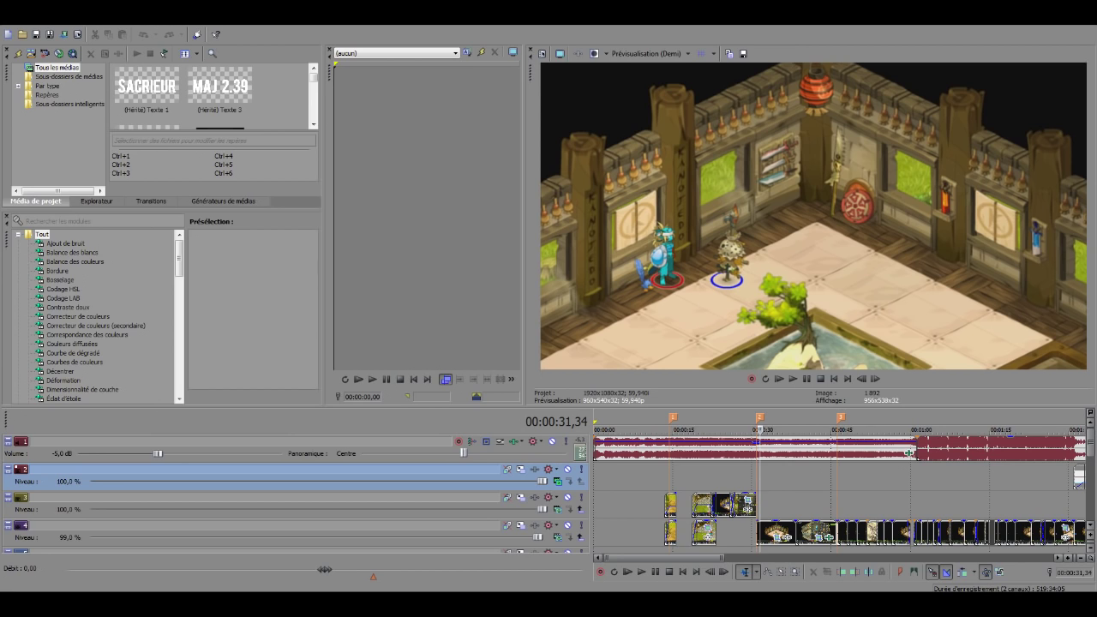
click(665, 476)
Step: Compare the sound effect clips on the swag audio track with the gameplay cuts above them
drag(1090, 441, 1090, 455)
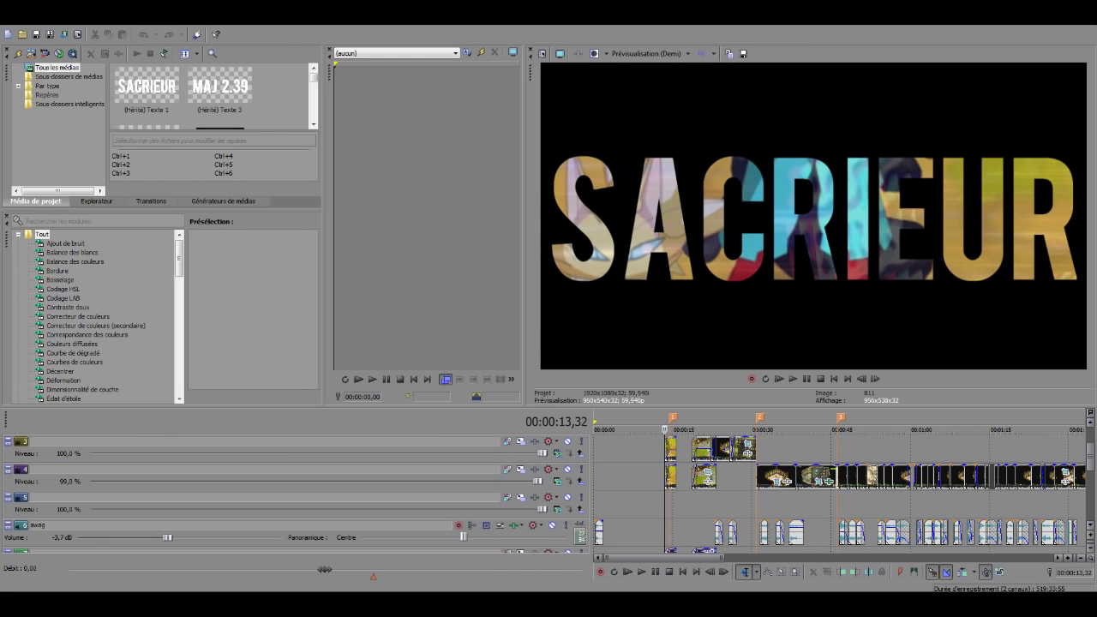
click(620, 449)
click(747, 503)
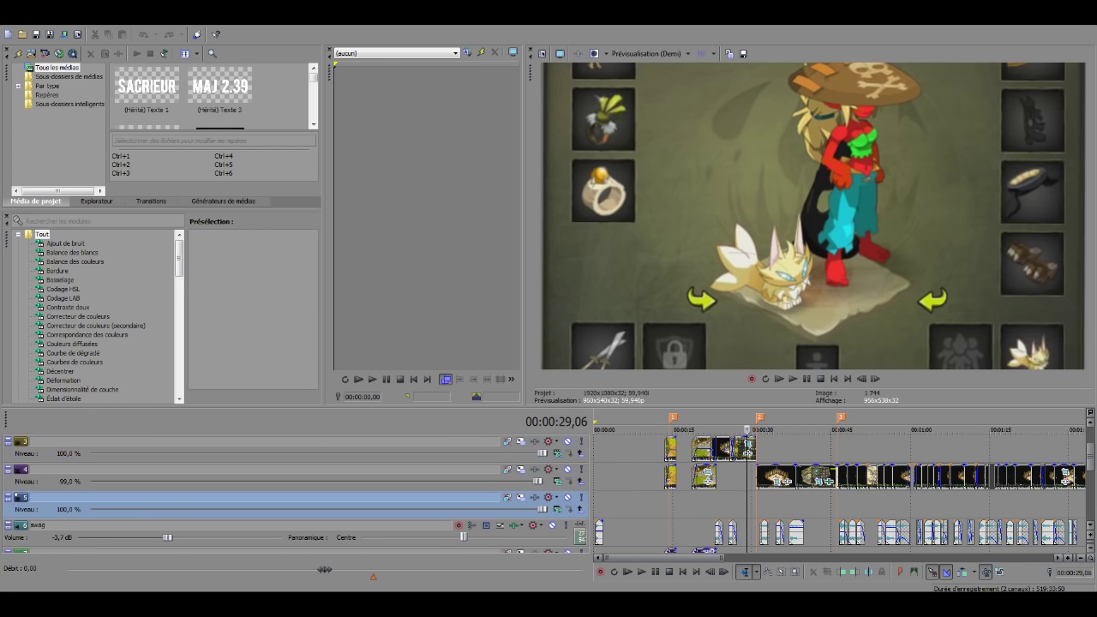
click(768, 504)
click(838, 504)
scroll(838, 504, up, 3)
drag(833, 504, 856, 503)
click(871, 503)
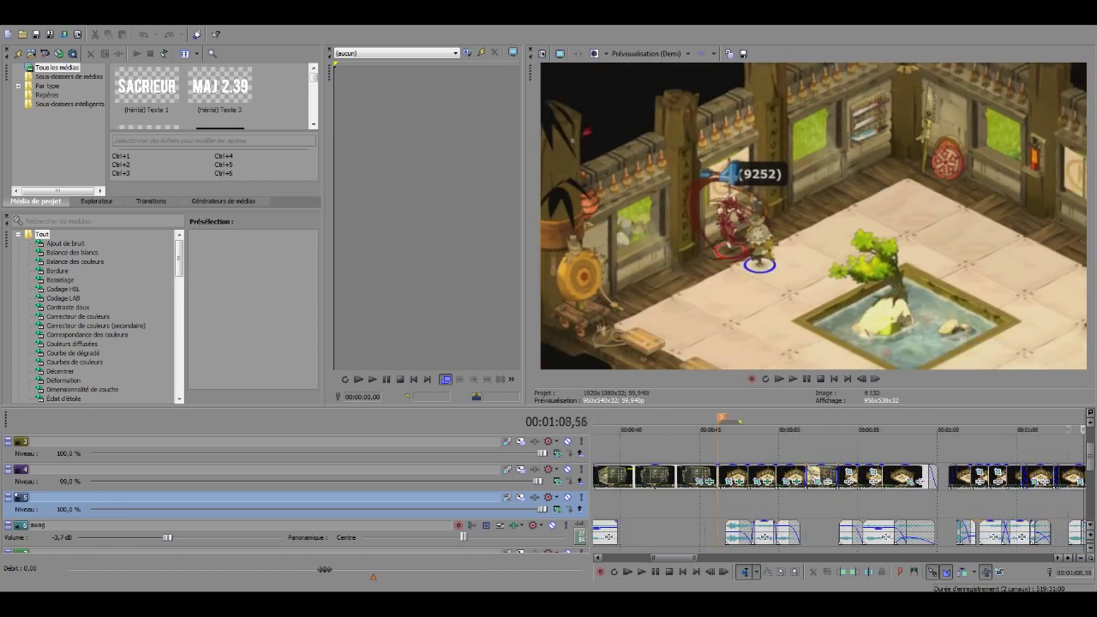
Step: Play the crossfaded gameplay clips and their sound effects from about 01:05 to 01:07
key(space)
scroll(839, 490, down, 1)
click(858, 450)
scroll(858, 449, up, 3)
key(Down)
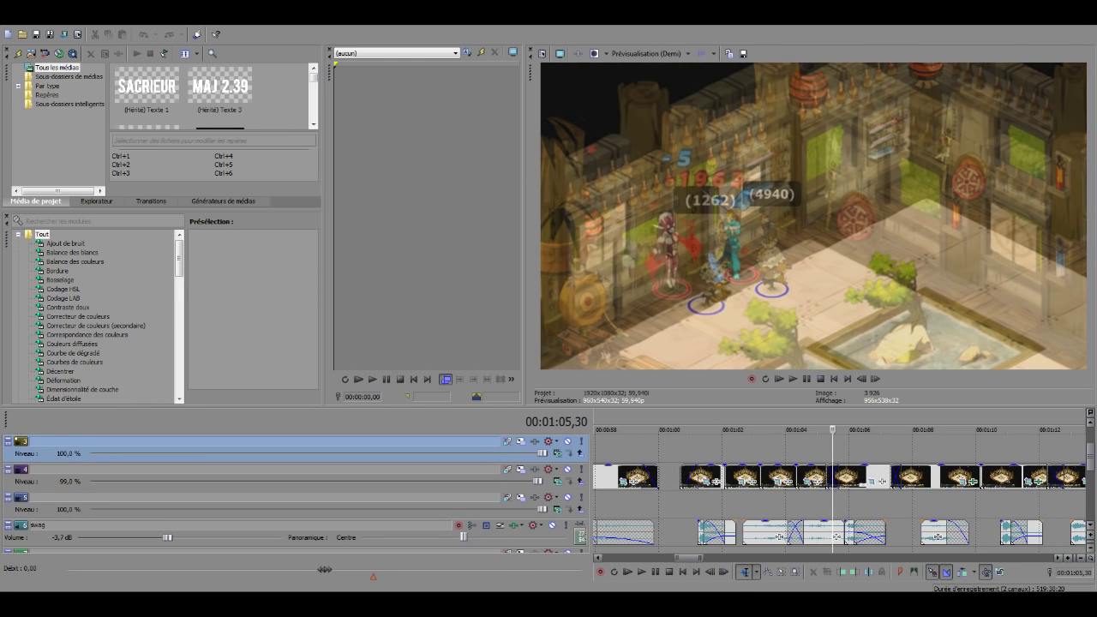
key(space)
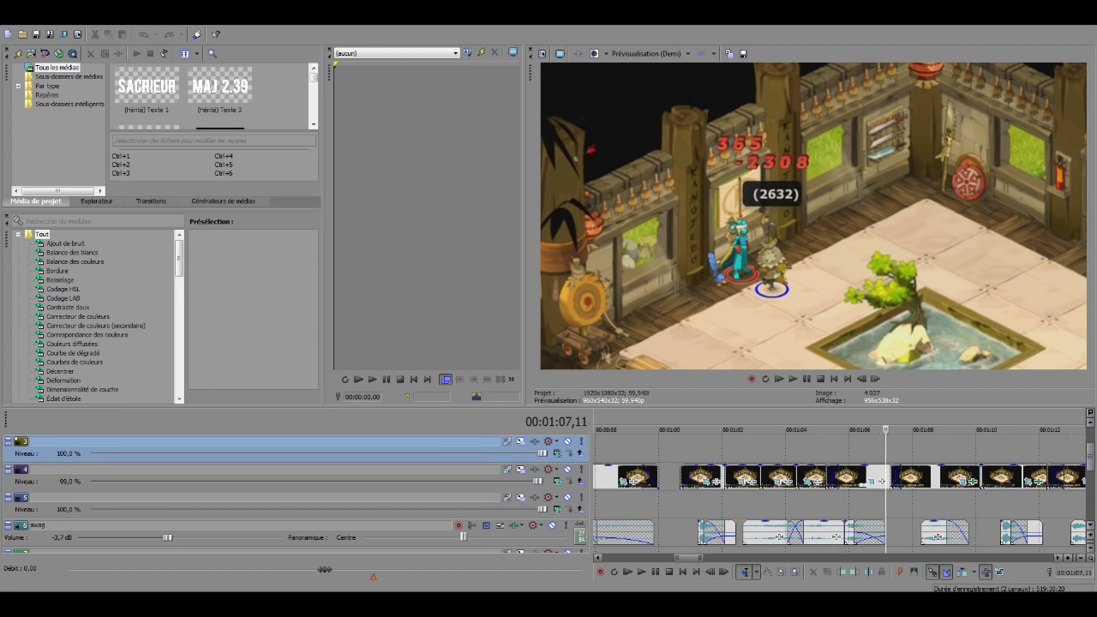
key(Down)
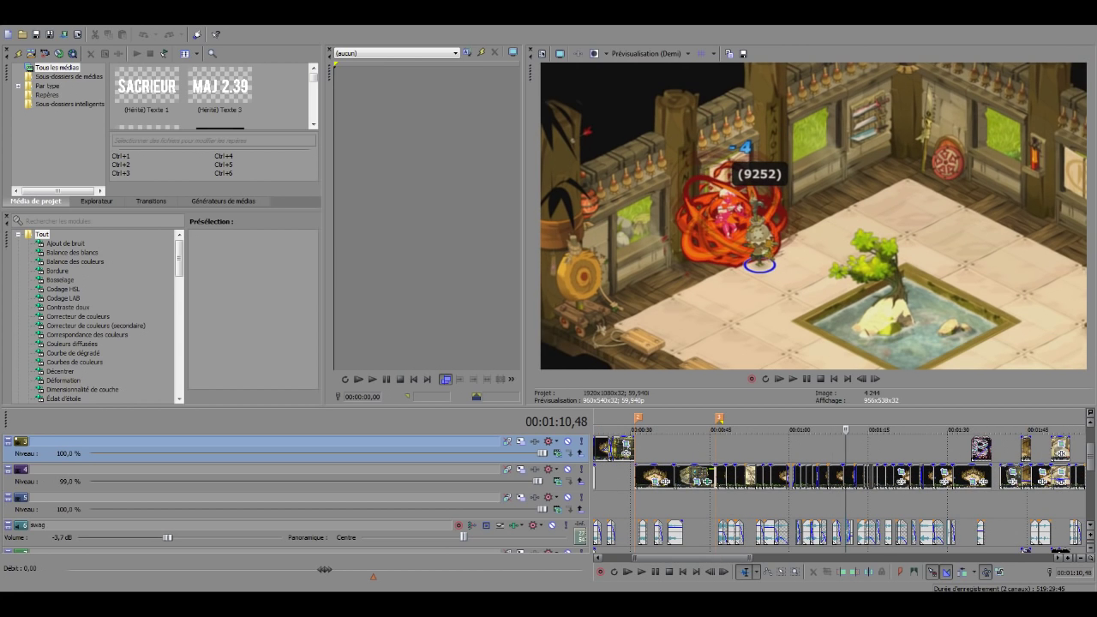
Step: Check the gameplay cuts and their matching sound effects between about 01:09 and 01:25
click(856, 448)
click(864, 448)
click(841, 448)
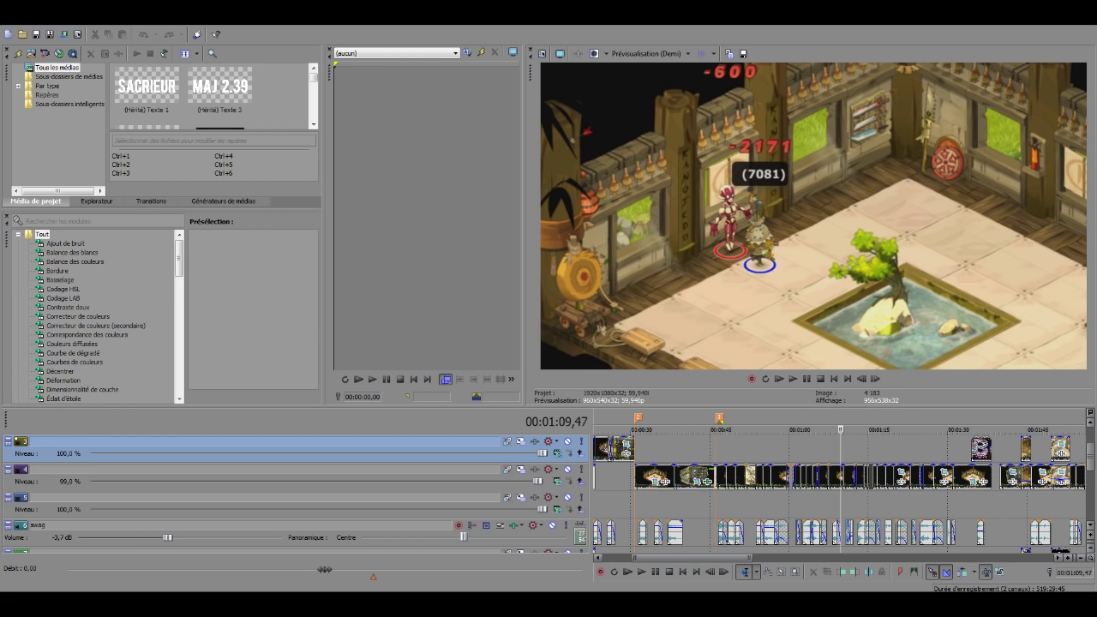
click(923, 448)
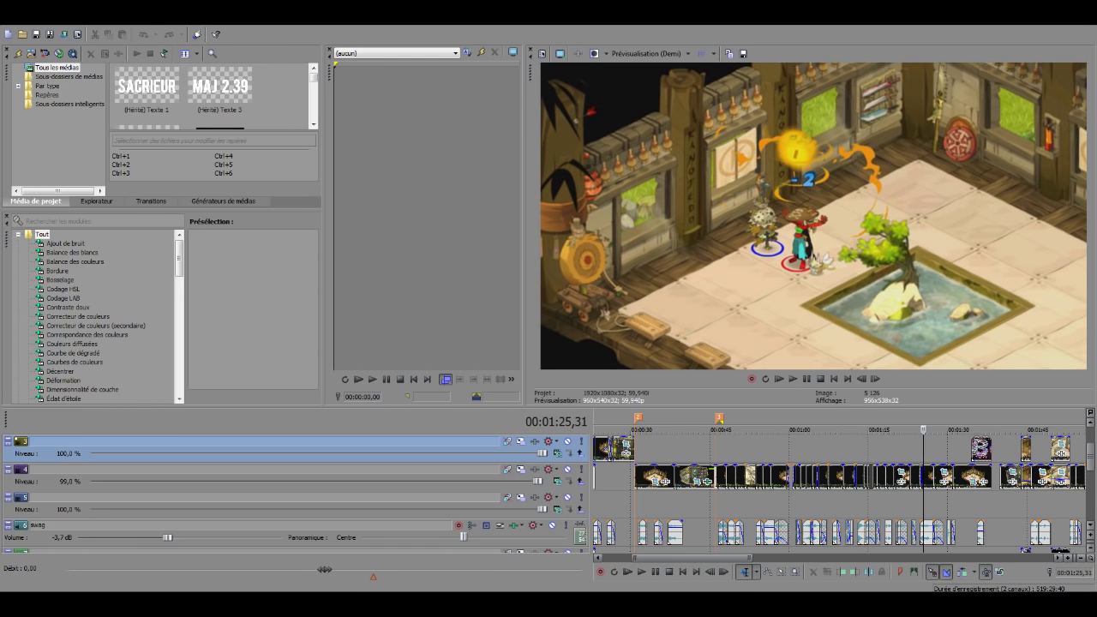
click(928, 448)
Step: Play the gameplay section leading from about 01:29 to the overlaid clip on track 3 at 01:35
scroll(928, 448, up, 3)
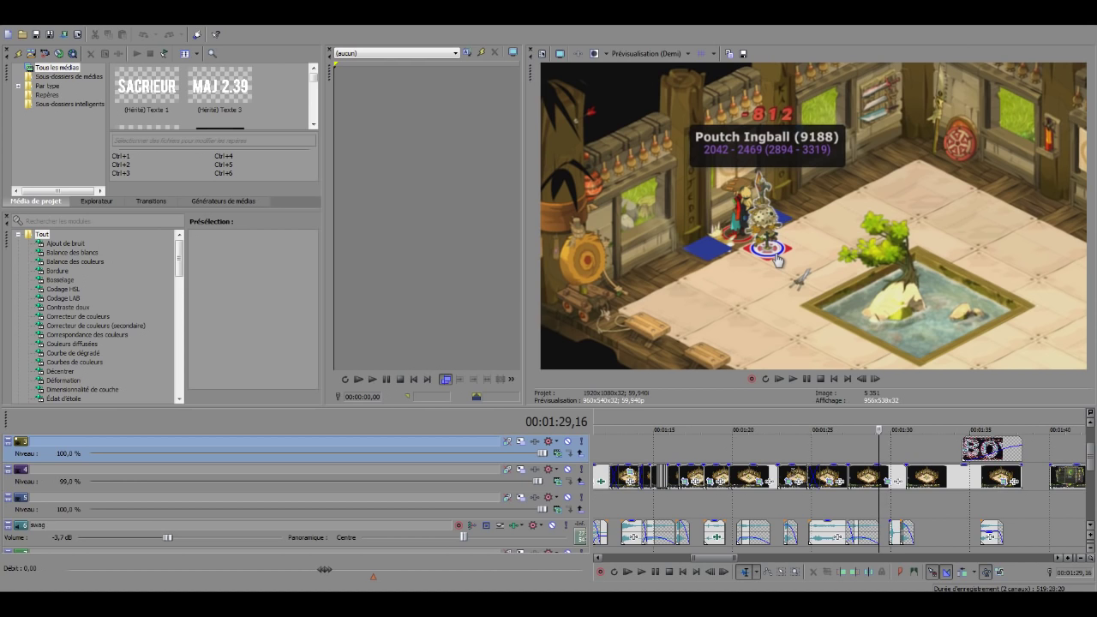
click(867, 451)
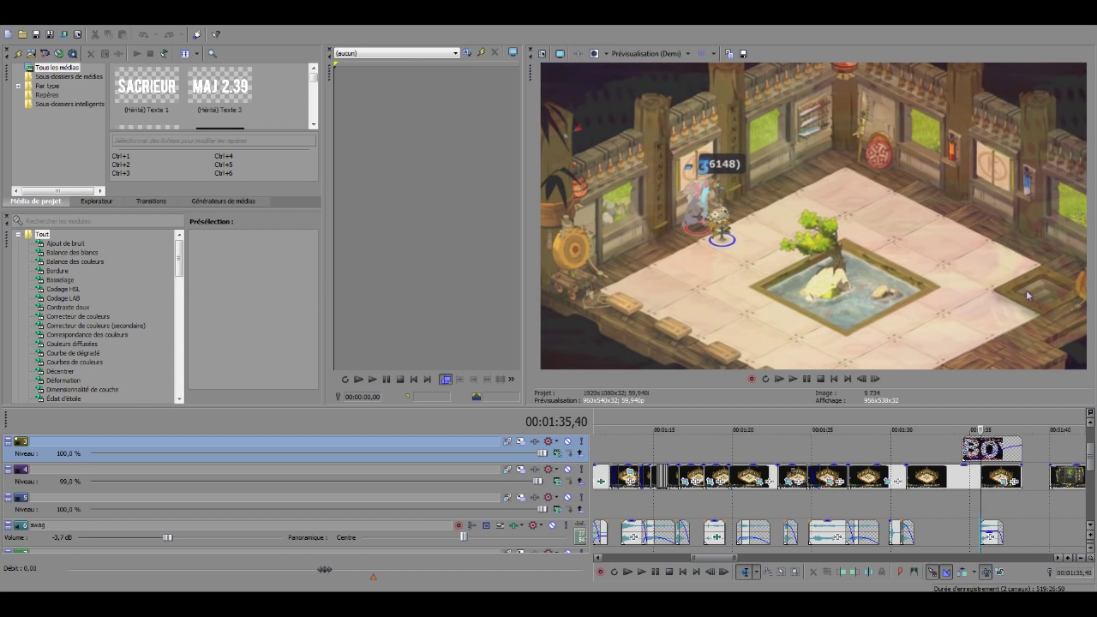
key(space)
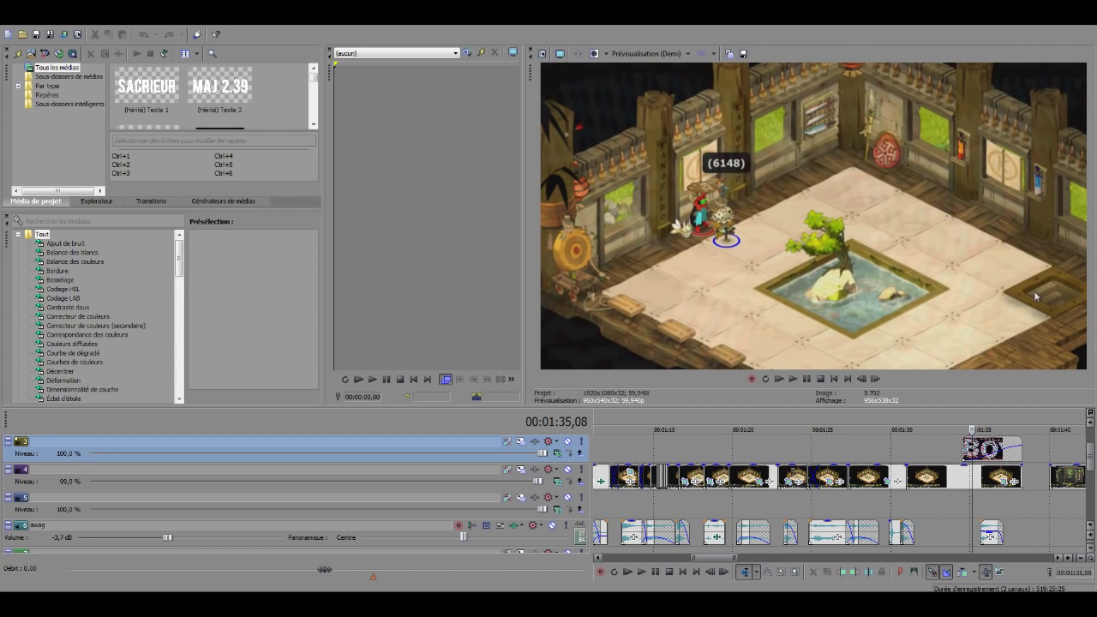
Step: Skim the overlays, gameplay cuts and sound effects from about 01:40 towards the later markers
scroll(877, 505, down, 2)
click(877, 505)
scroll(877, 505, down, 3)
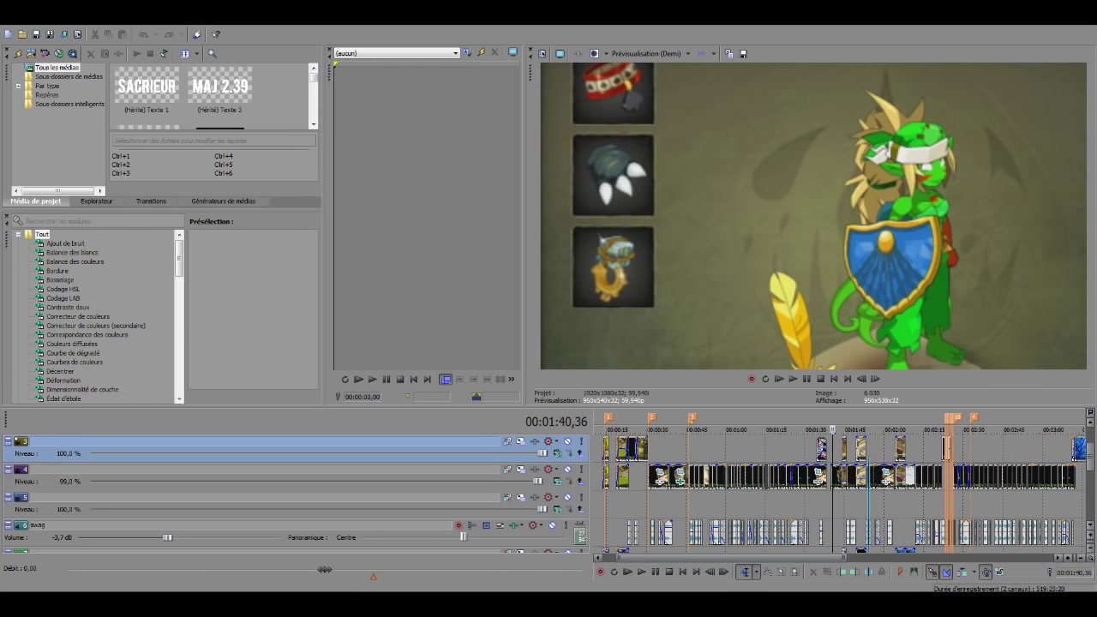
click(868, 506)
click(930, 505)
scroll(929, 505, up, 2)
click(912, 505)
scroll(911, 506, down, 2)
click(902, 506)
click(923, 506)
Step: Examine the closing clips on track 3 around the DERNIERE VIDEO title at about 03:18
scroll(923, 506, up, 6)
click(927, 506)
click(949, 505)
click(992, 505)
scroll(992, 506, down, 1)
key(space)
click(893, 505)
scroll(894, 505, up, 2)
scroll(893, 506, down, 2)
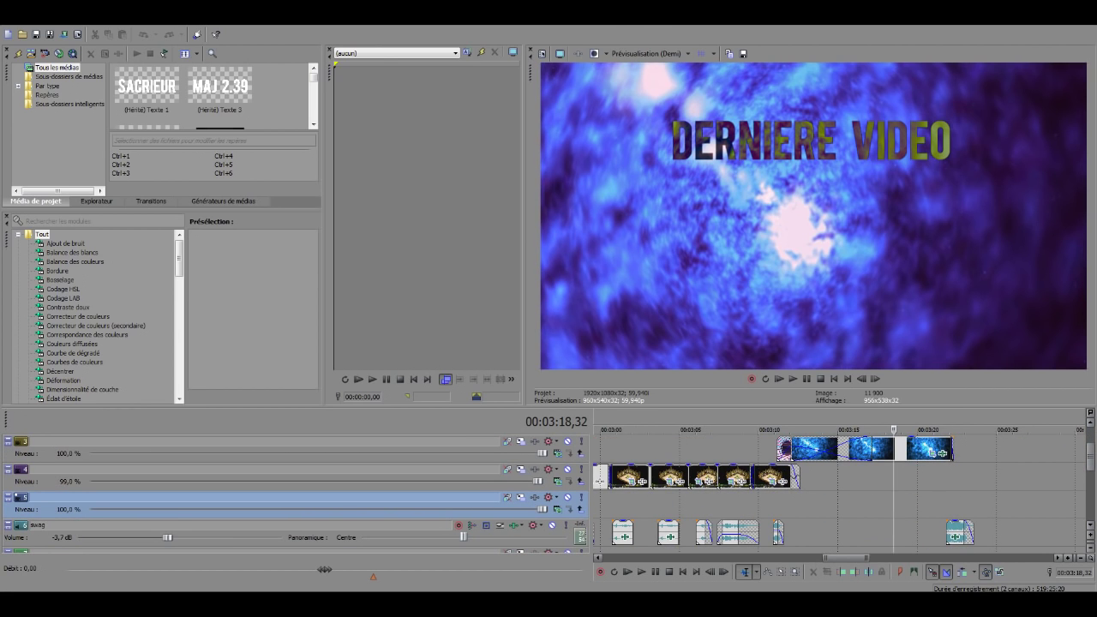
Step: Return to the start of the timeline and review the clips between markers 1 and 3
drag(846, 558, 640, 558)
click(727, 505)
scroll(726, 505, down, 2)
click(711, 506)
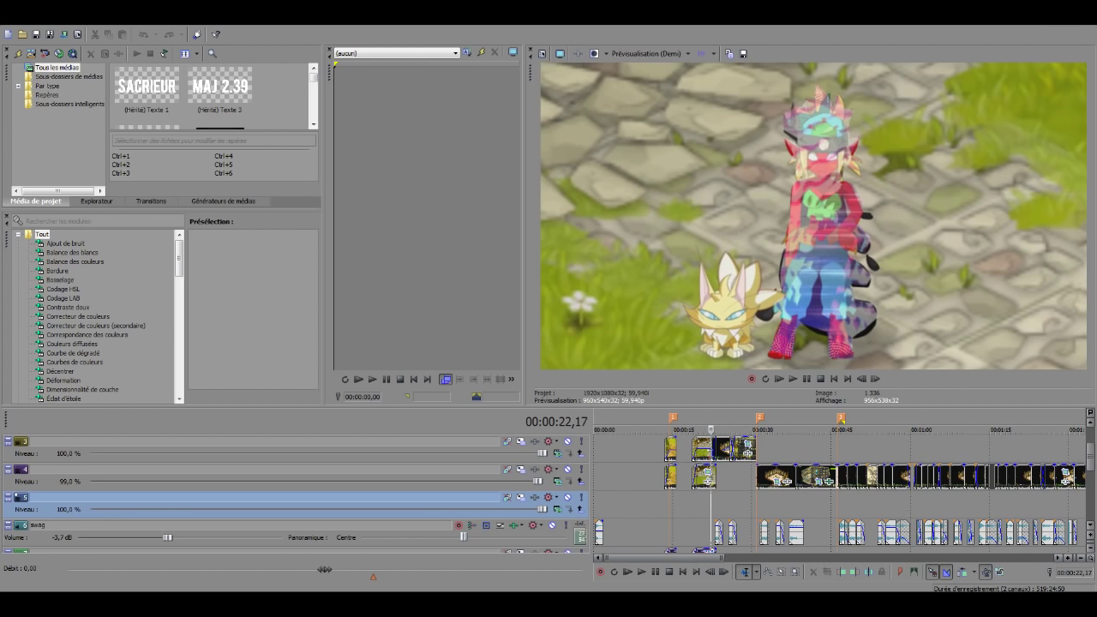
click(670, 506)
click(840, 506)
drag(710, 559, 710, 558)
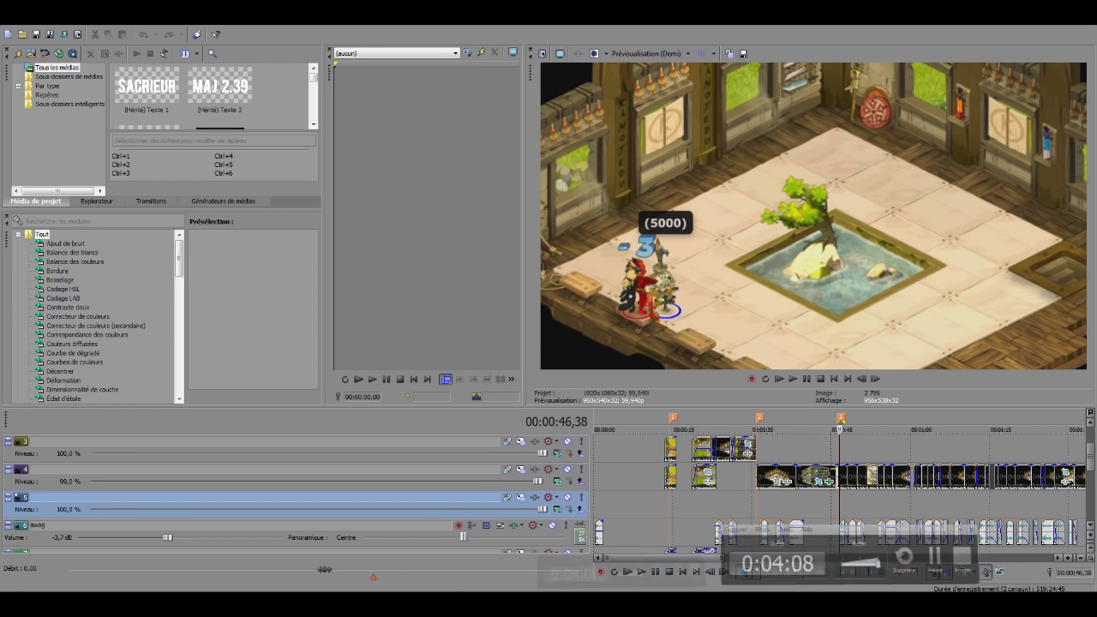
click(830, 506)
scroll(830, 505, down, 2)
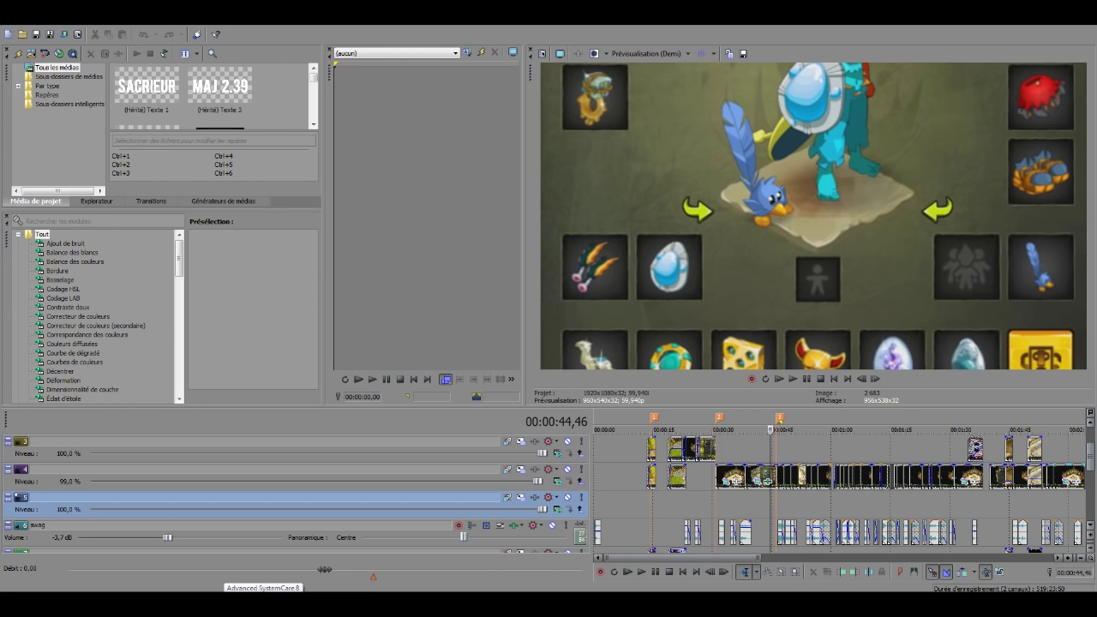
Step: Examine the lower tracks holding the SACRIEUR and MAJ 2.39 titles and their background clips
scroll(839, 495, down, 5)
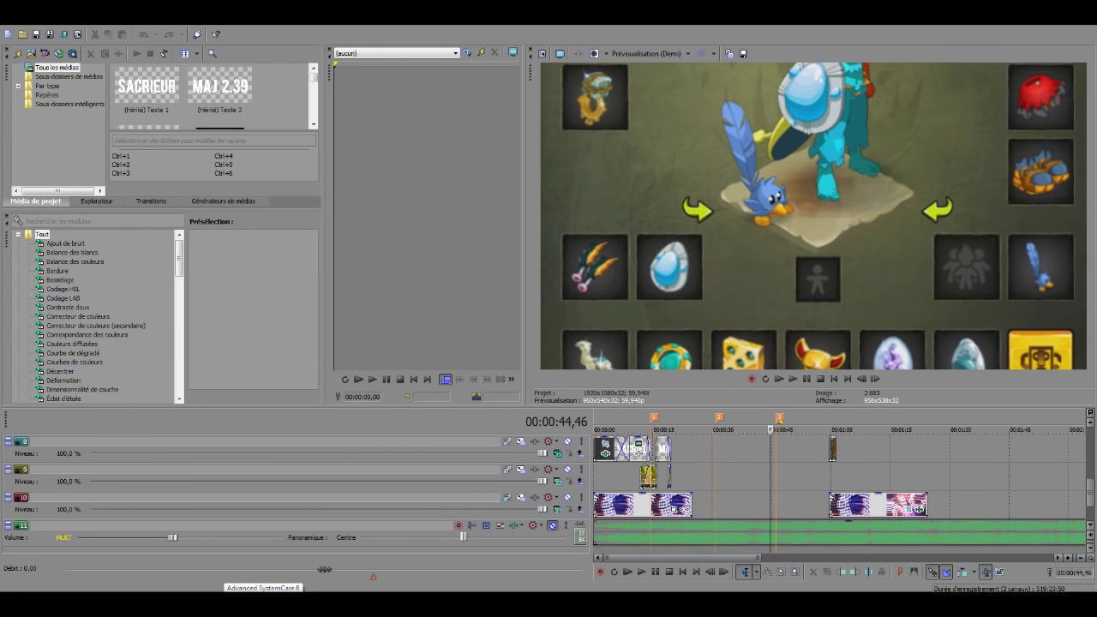
click(614, 476)
scroll(614, 476, up, 2)
click(742, 477)
scroll(856, 494, up, 2)
click(1067, 498)
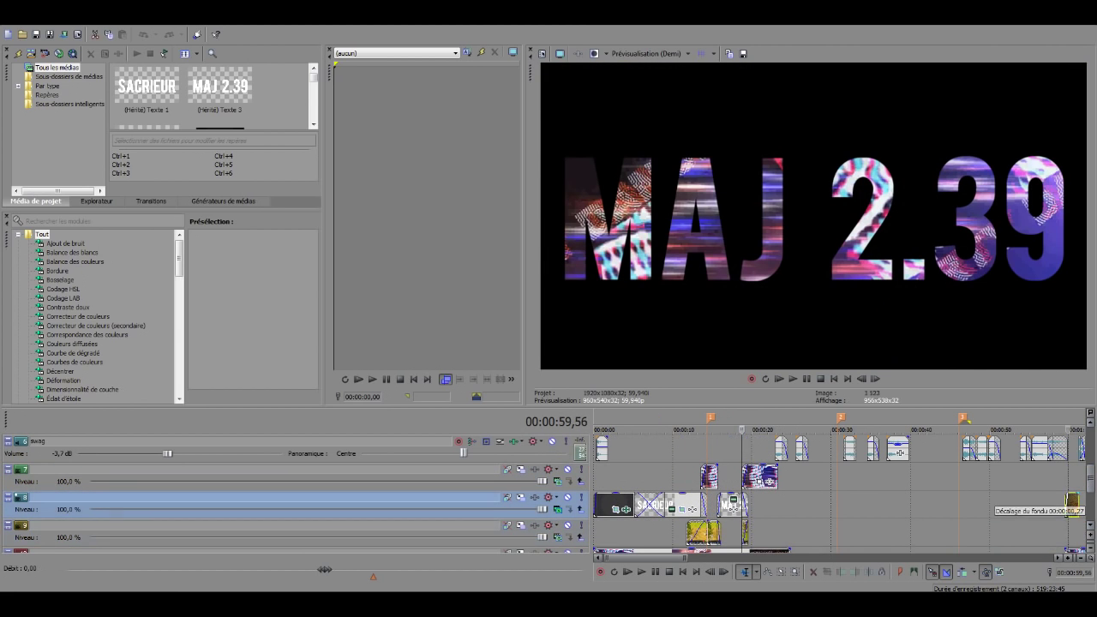
scroll(942, 495, up, 2)
click(878, 477)
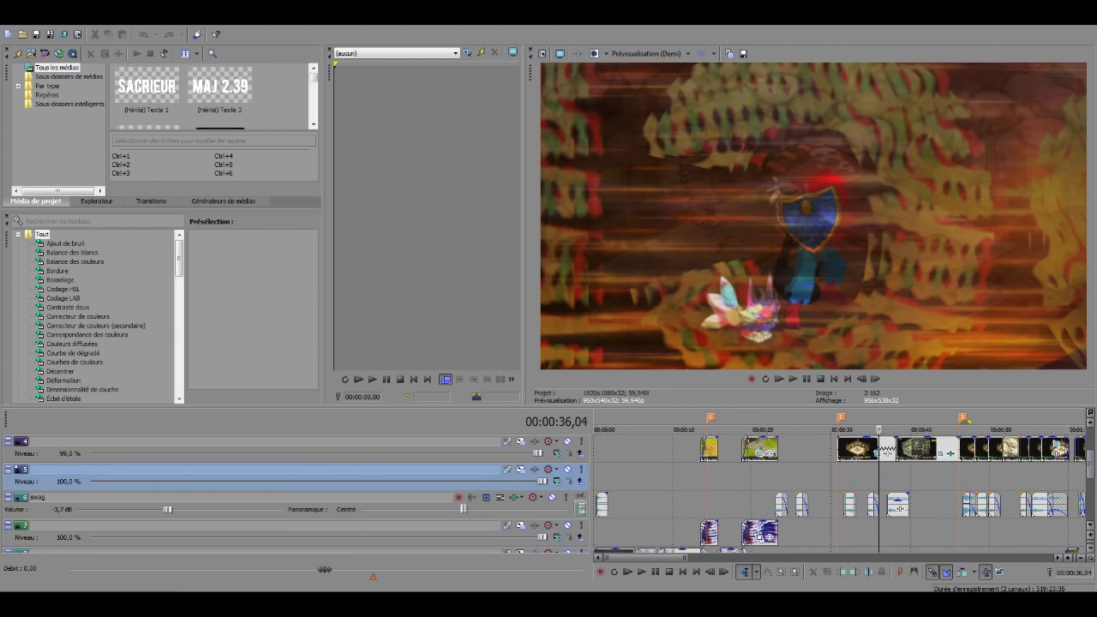
Step: Locate the sound effects on the swag track between about 00:23 and 00:36
scroll(878, 476, up, 2)
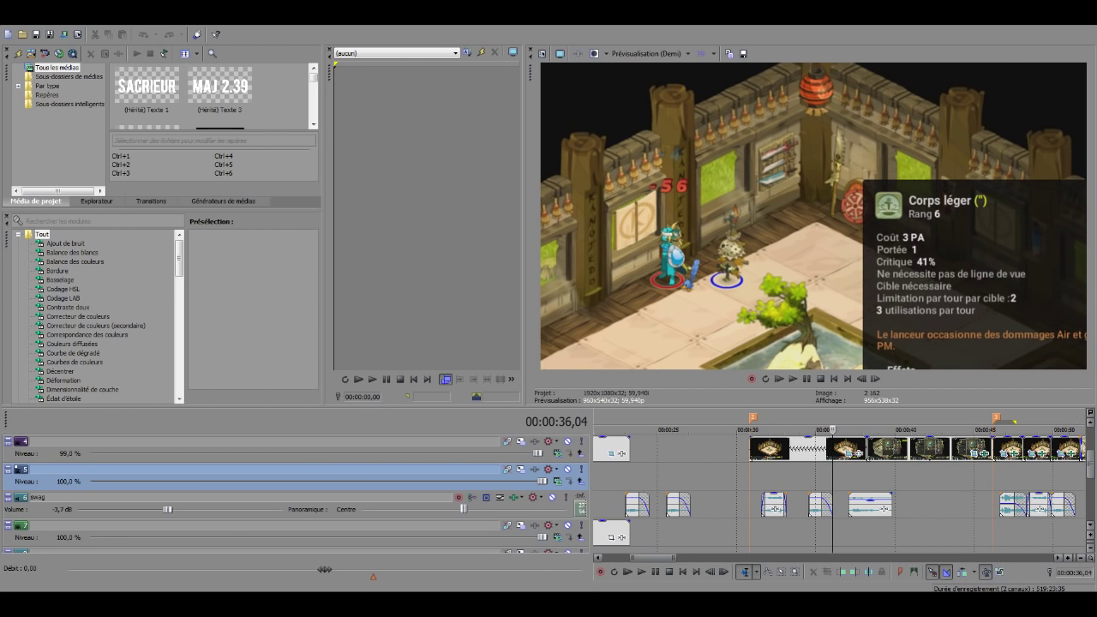
scroll(840, 493, down, 2)
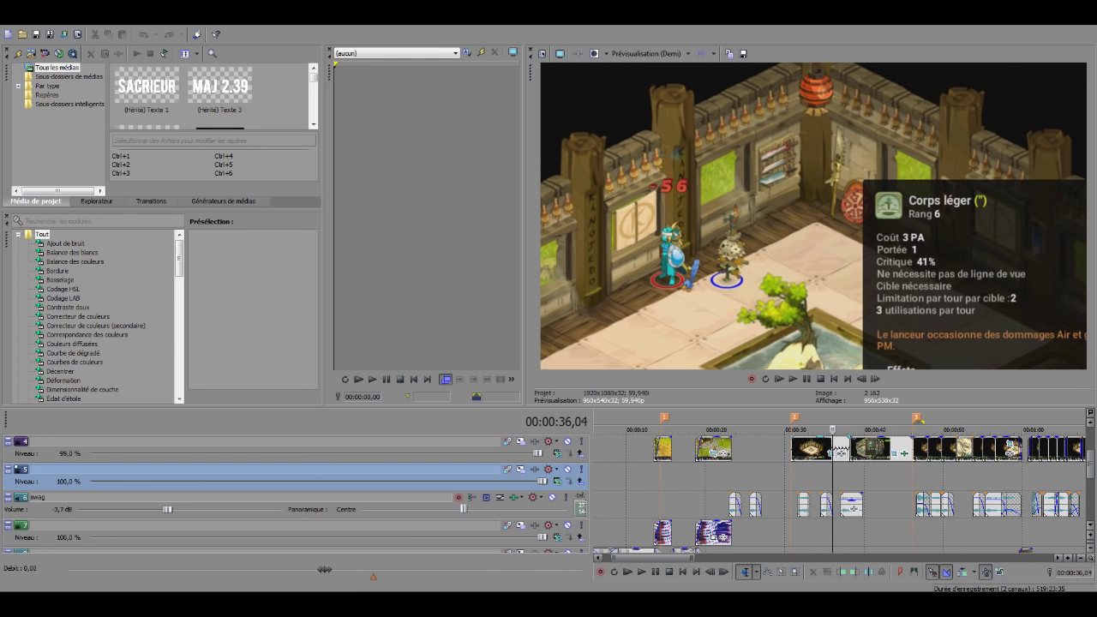
click(803, 477)
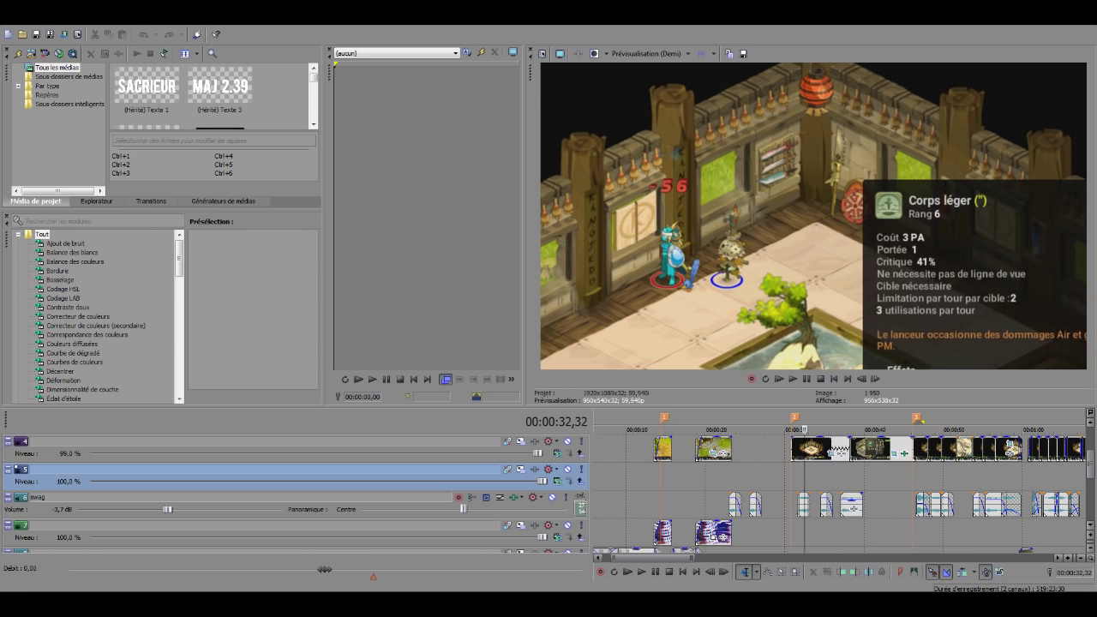
click(735, 476)
scroll(839, 493, up, 4)
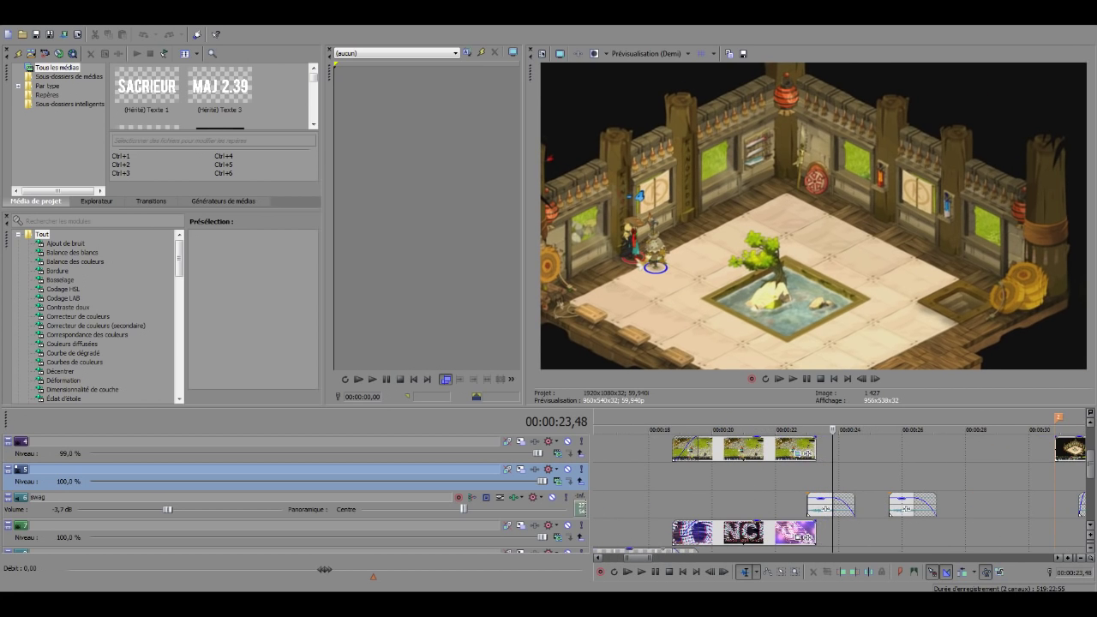
Step: View the audio event properties of the two swag sound effects just before marker 2, leaving their settings as they are
right_click(816, 510)
click(844, 502)
click(646, 409)
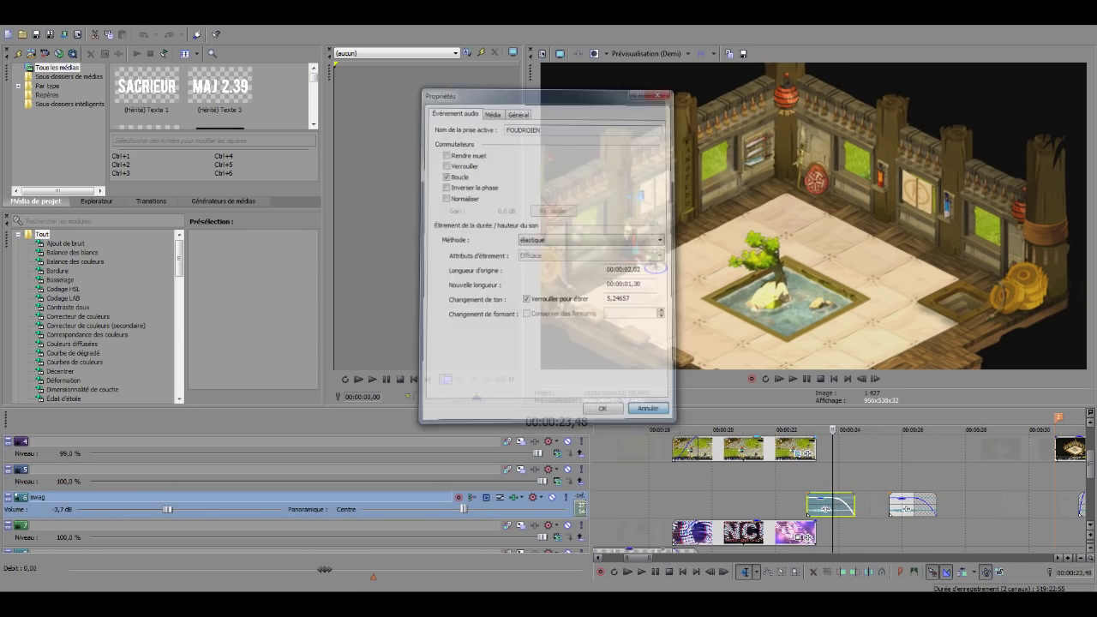
scroll(822, 492, down, 2)
click(855, 504)
right_click(863, 506)
click(876, 499)
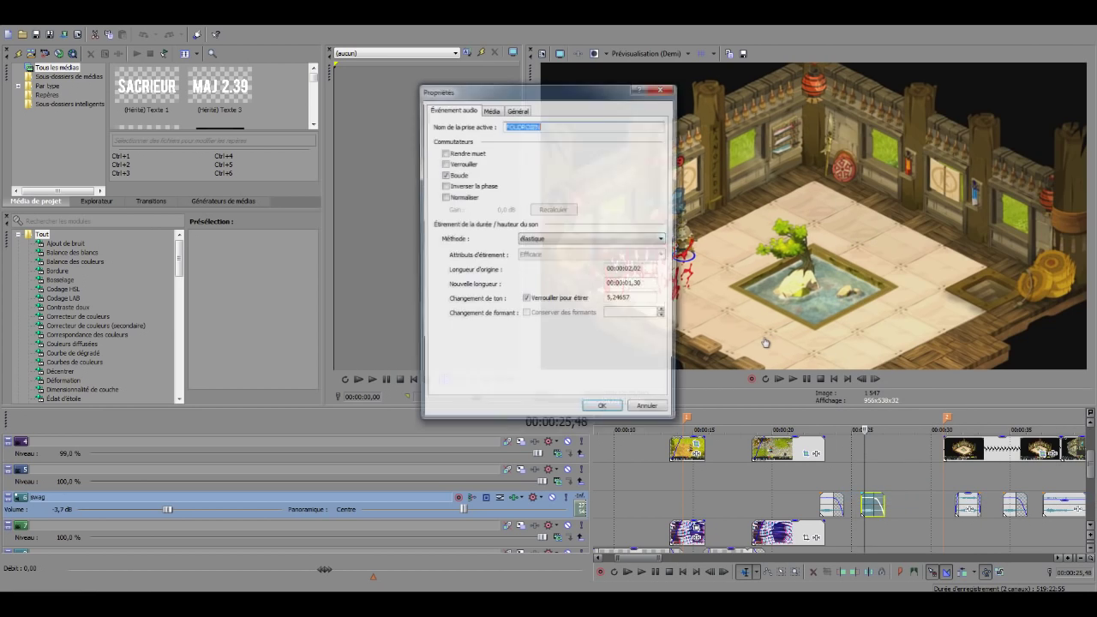
click(649, 411)
Step: Locate the group of overlapping sound effects on the swag track before about 00:51
scroll(857, 479, down, 3)
click(864, 479)
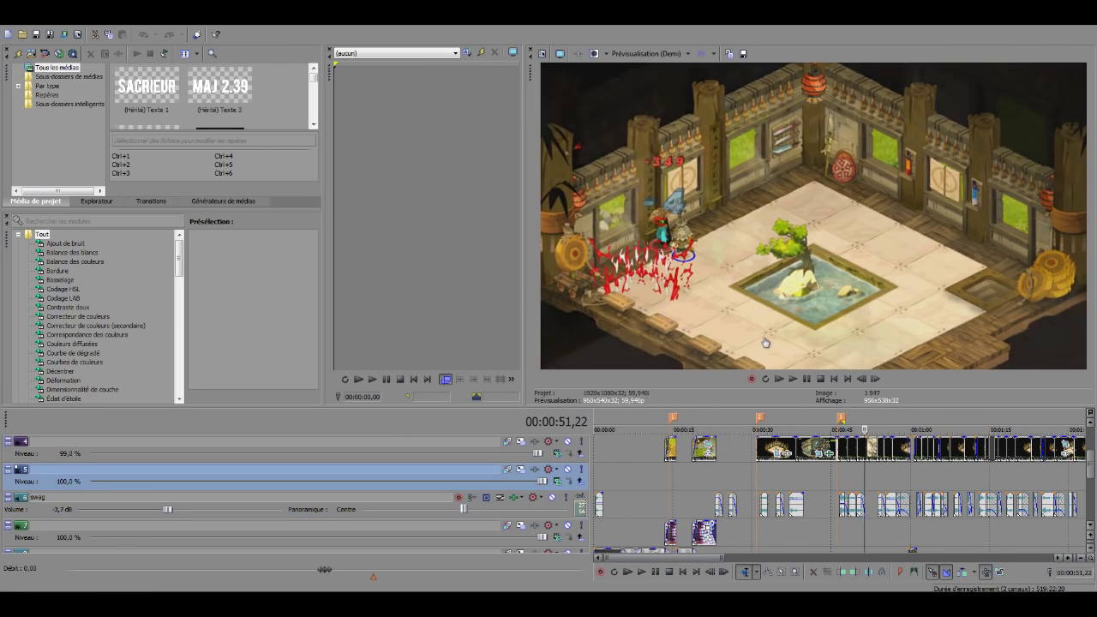
scroll(865, 479, up, 3)
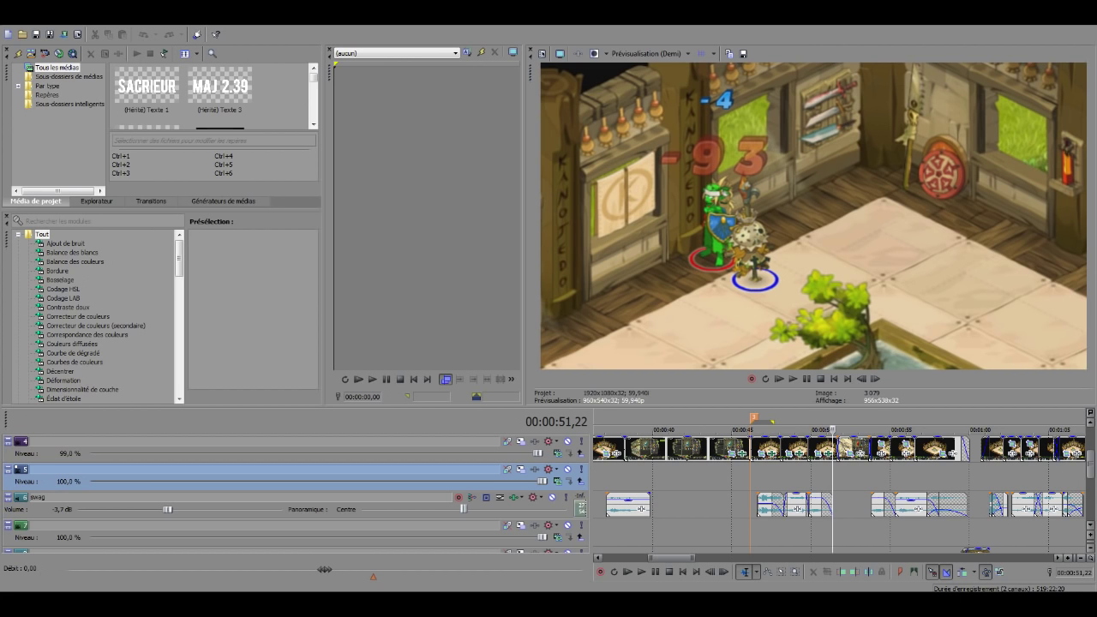
Step: View the audio event properties of the swag sound effects at about 00:47 and 00:56, leaving their settings as they are
click(769, 504)
right_click(770, 504)
click(793, 514)
key(Escape)
scroll(856, 480, down, 3)
click(873, 480)
right_click(873, 505)
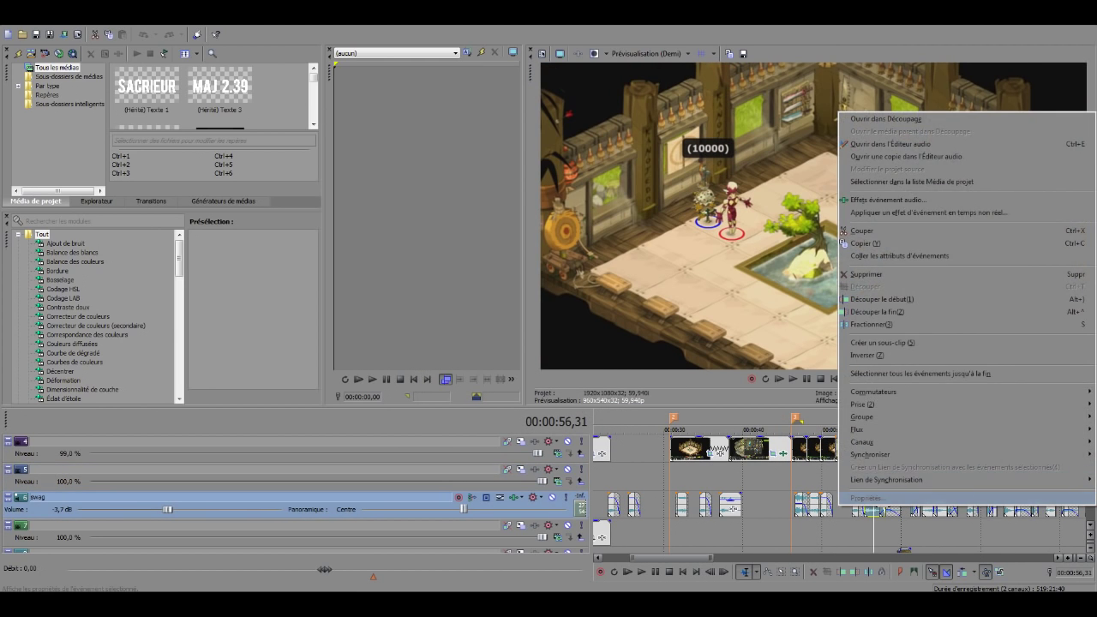
click(875, 499)
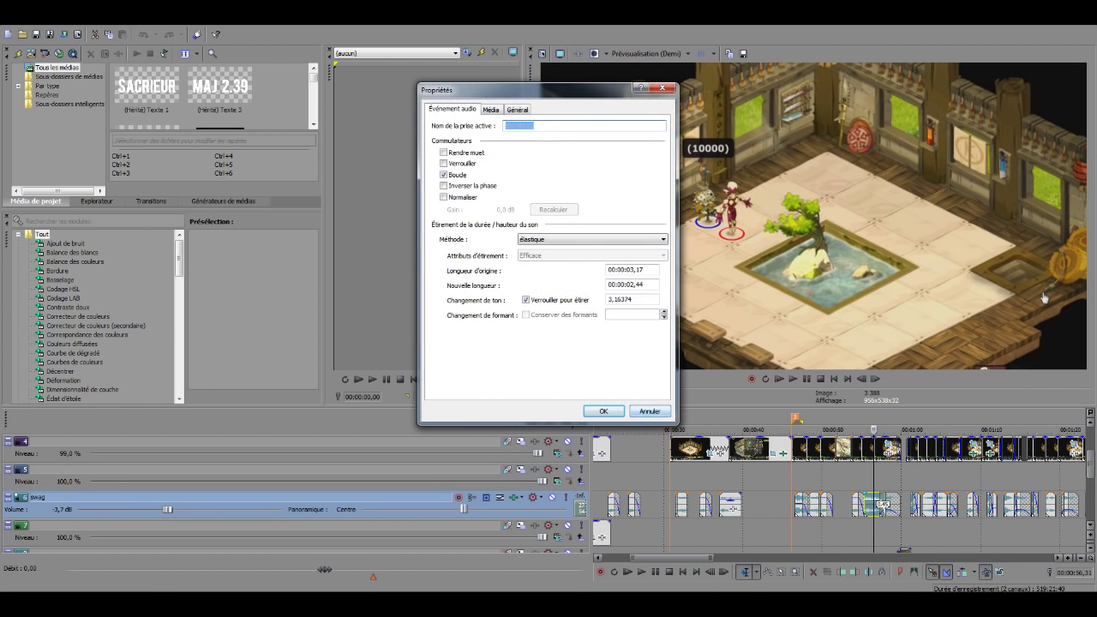
key(Return)
Step: Locate the swag sound effects around 02:52 and view the audio event properties of the one at about 02:55 without changing it
click(925, 504)
scroll(926, 504, down, 4)
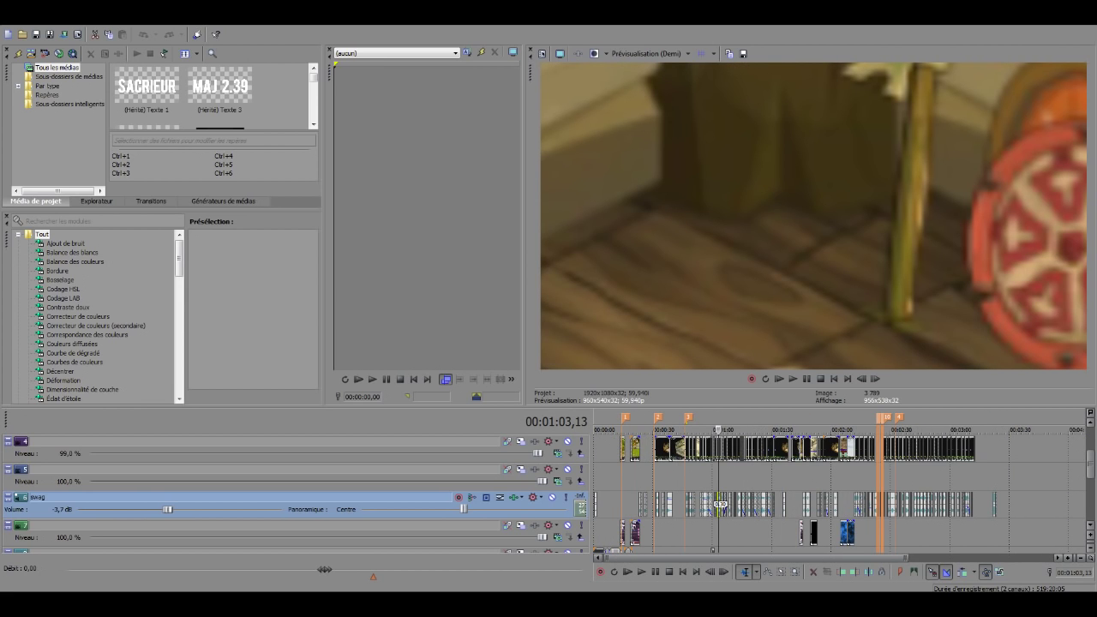
click(773, 476)
click(934, 476)
scroll(935, 476, up, 5)
click(844, 504)
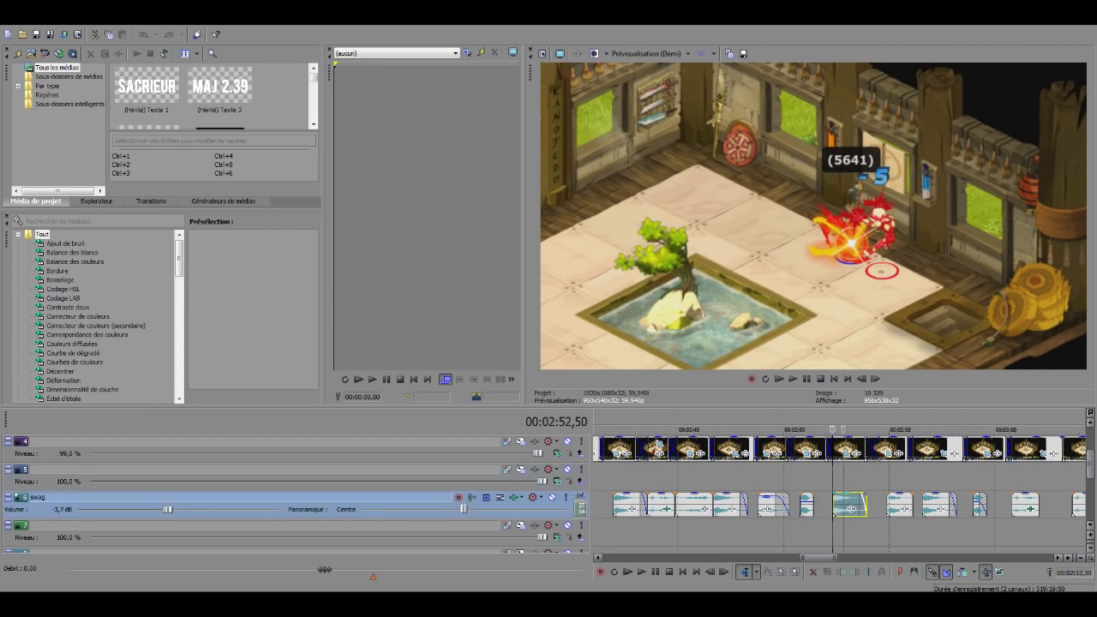
click(900, 506)
right_click(900, 505)
click(865, 489)
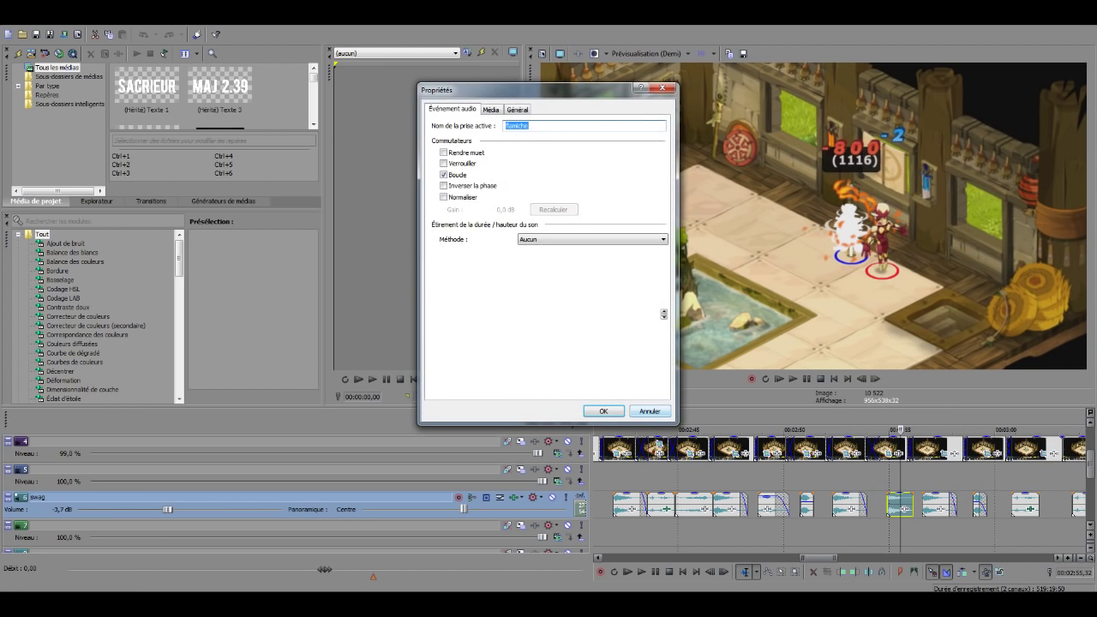
click(649, 411)
scroll(840, 492, down, 4)
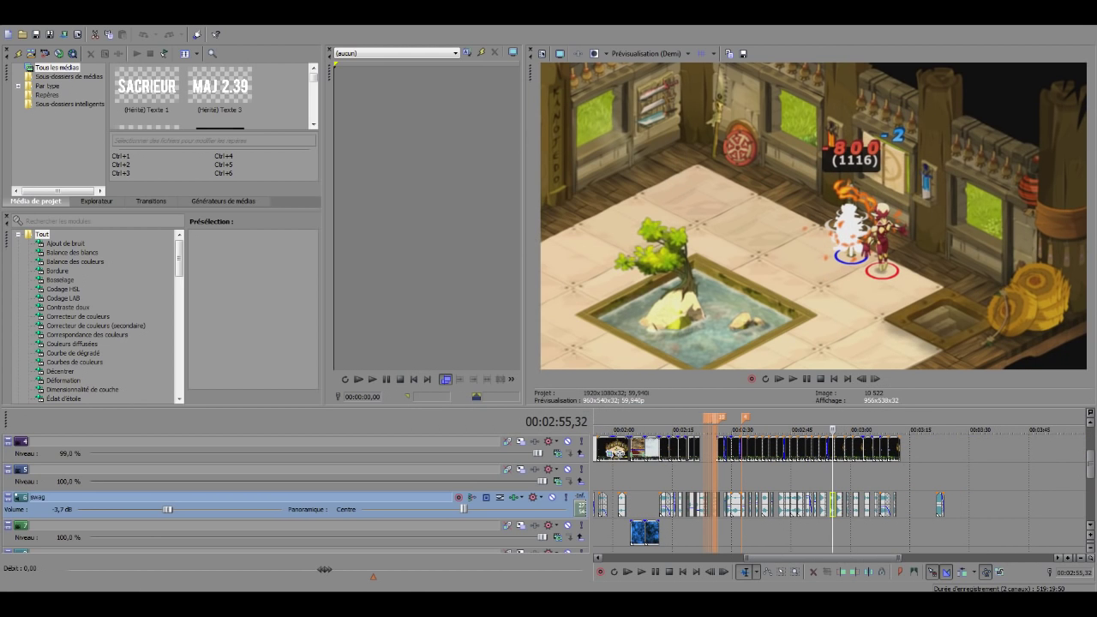
Step: Examine the music track and the closing clips on the upper tracks around 03:03
scroll(678, 452, up, 3)
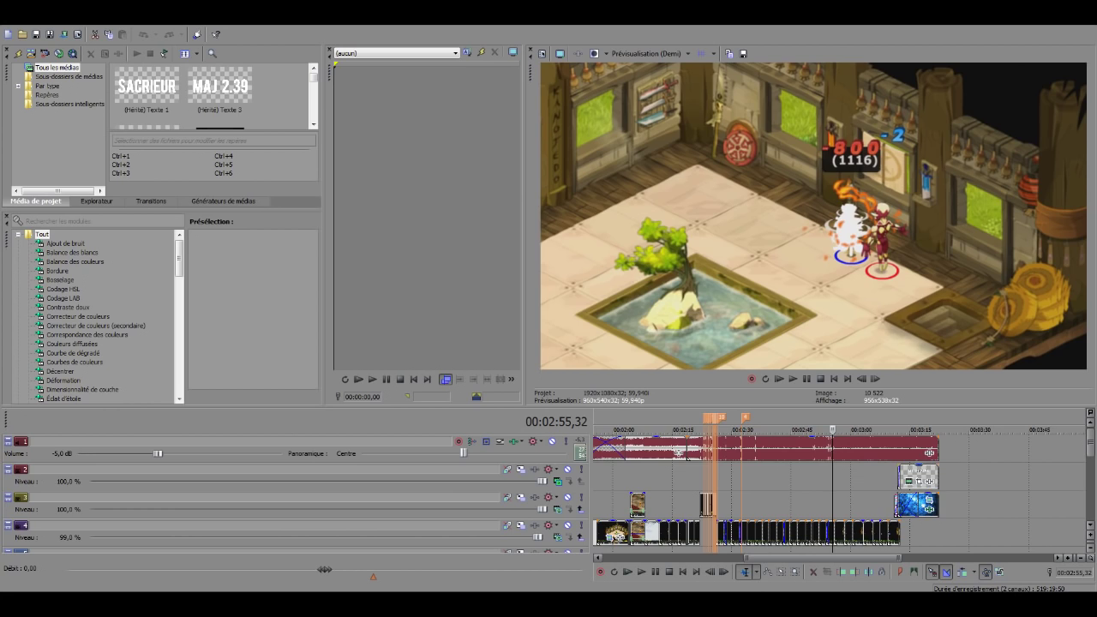
click(835, 476)
scroll(836, 476, up, 3)
scroll(840, 476, down, 5)
click(847, 476)
scroll(848, 477, up, 3)
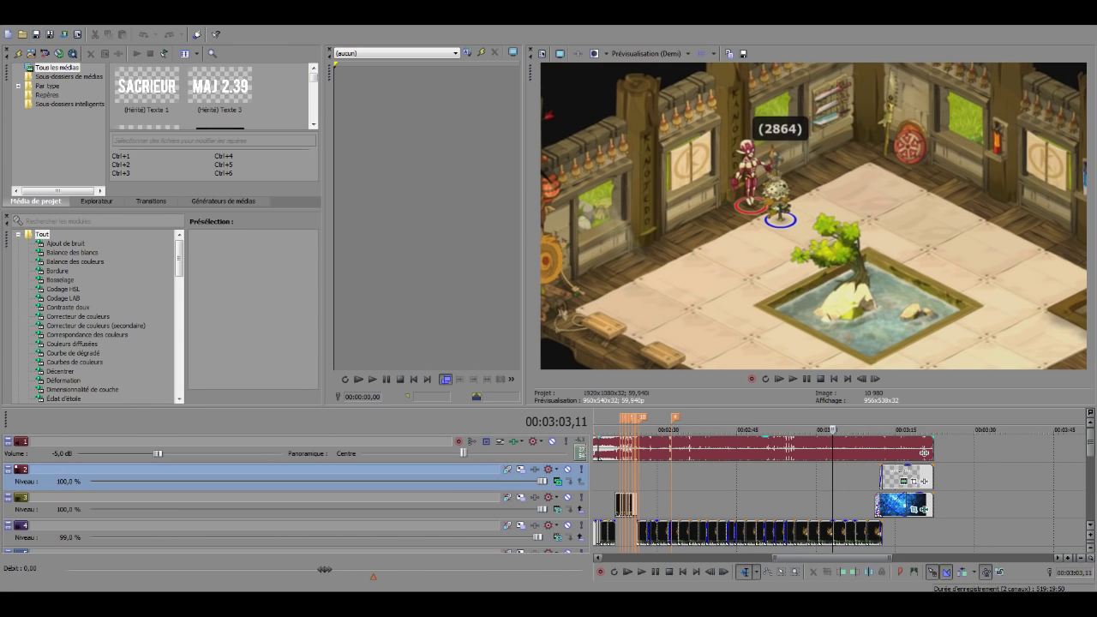
Step: Switch to the ETALO.veg project and preview the main clip at about 00:51 and 00:19
click(12, 21)
key(Escape)
mouse_move(136, 604)
click(79, 553)
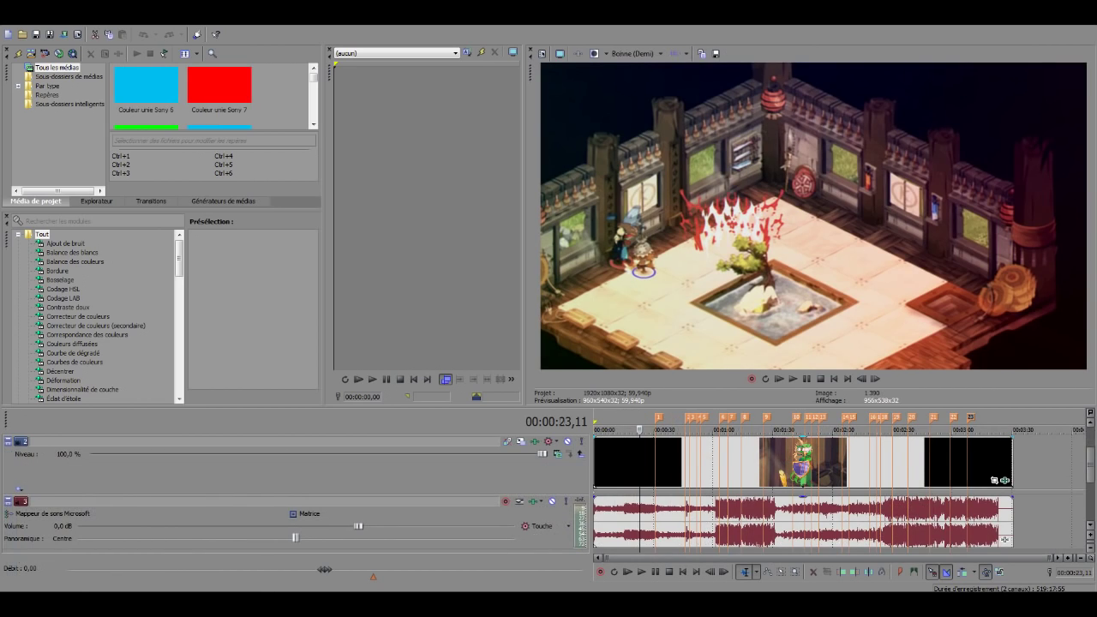
click(696, 463)
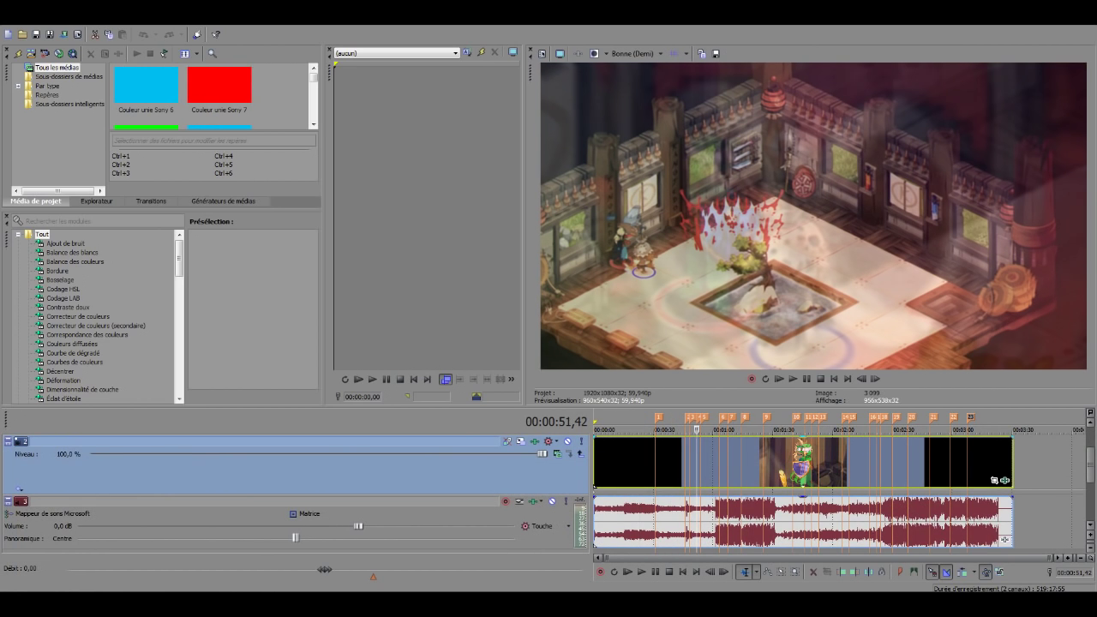
click(631, 463)
scroll(632, 463, up, 3)
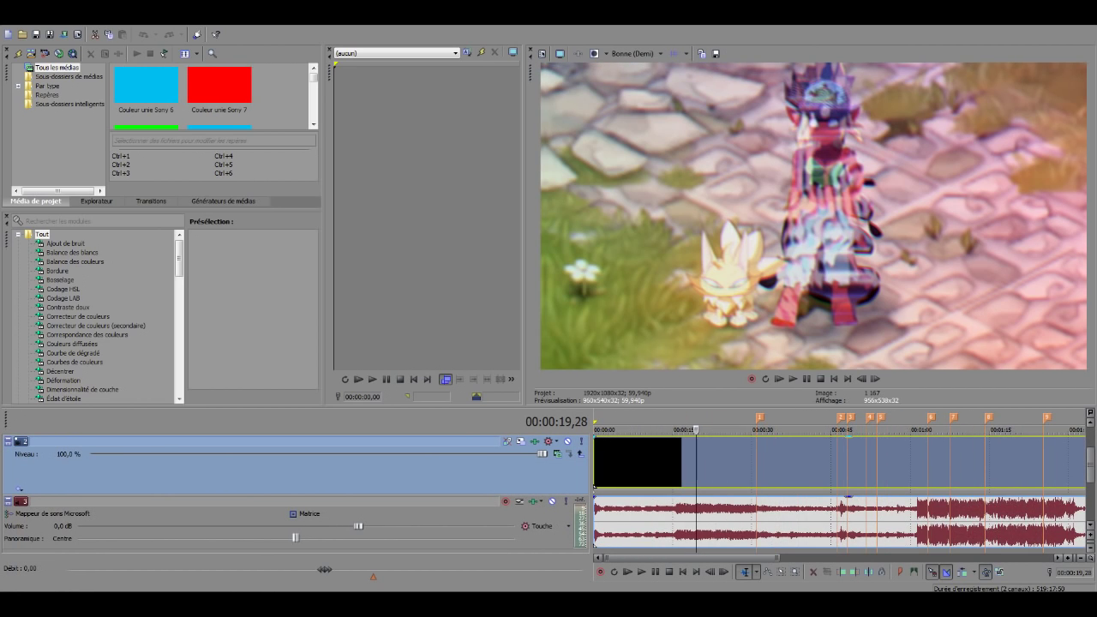
scroll(840, 492, down, 3)
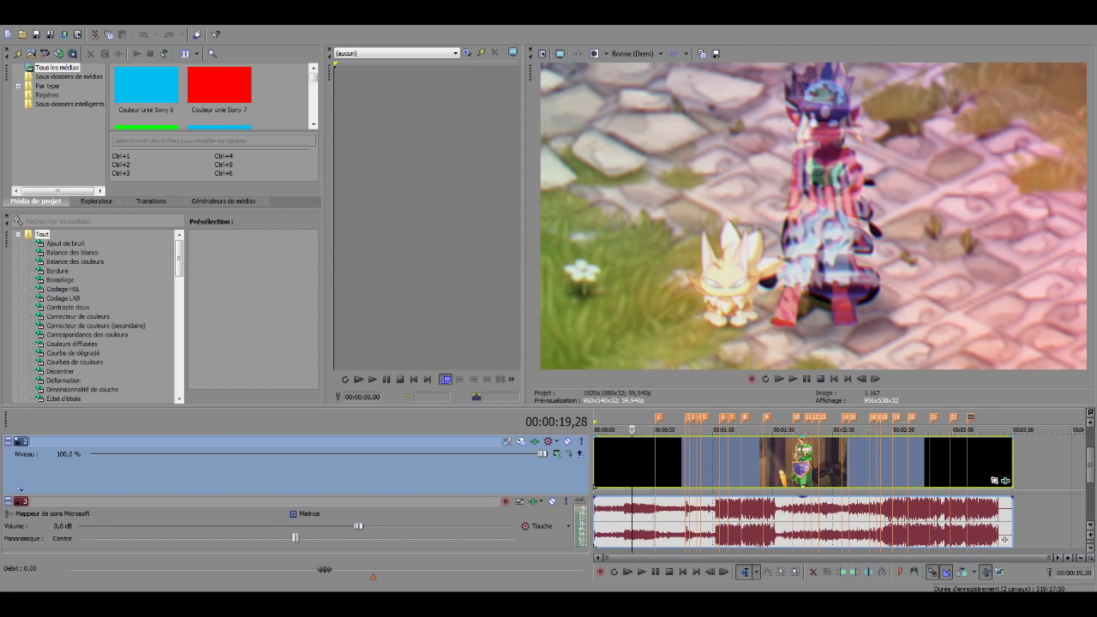
Step: Disable Magic Bullet Looks on the SACRIEUR video event and preview the clip without it, stopping at the inventory scene at about 00:39
click(1005, 480)
click(130, 201)
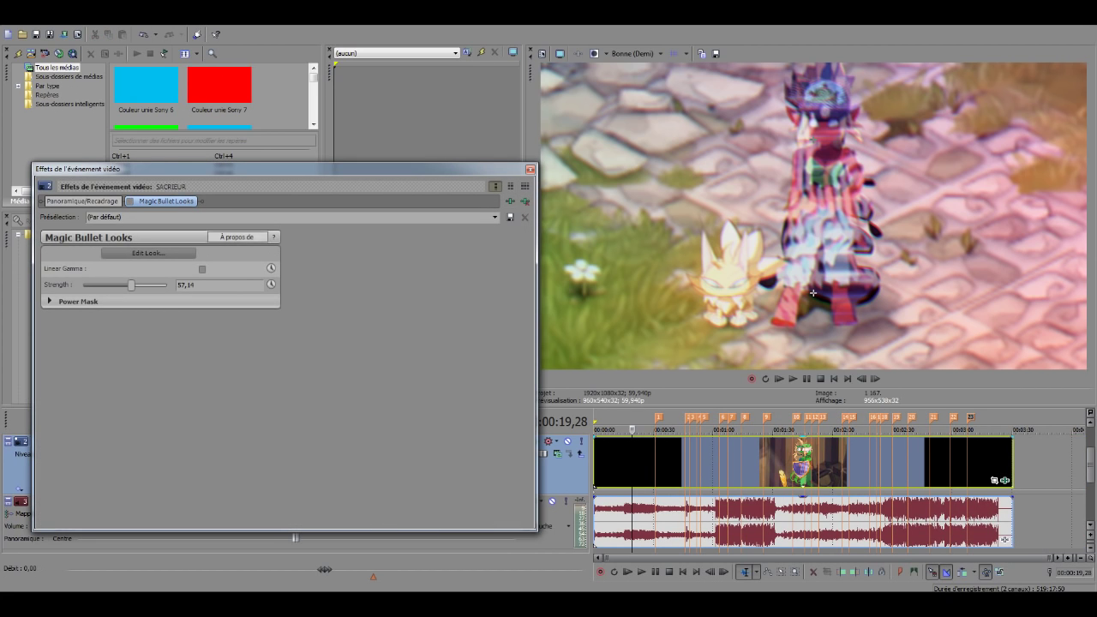
click(634, 464)
scroll(634, 464, up, 3)
click(733, 464)
click(866, 463)
scroll(866, 464, down, 3)
scroll(865, 463, up, 2)
click(752, 463)
click(776, 464)
click(751, 464)
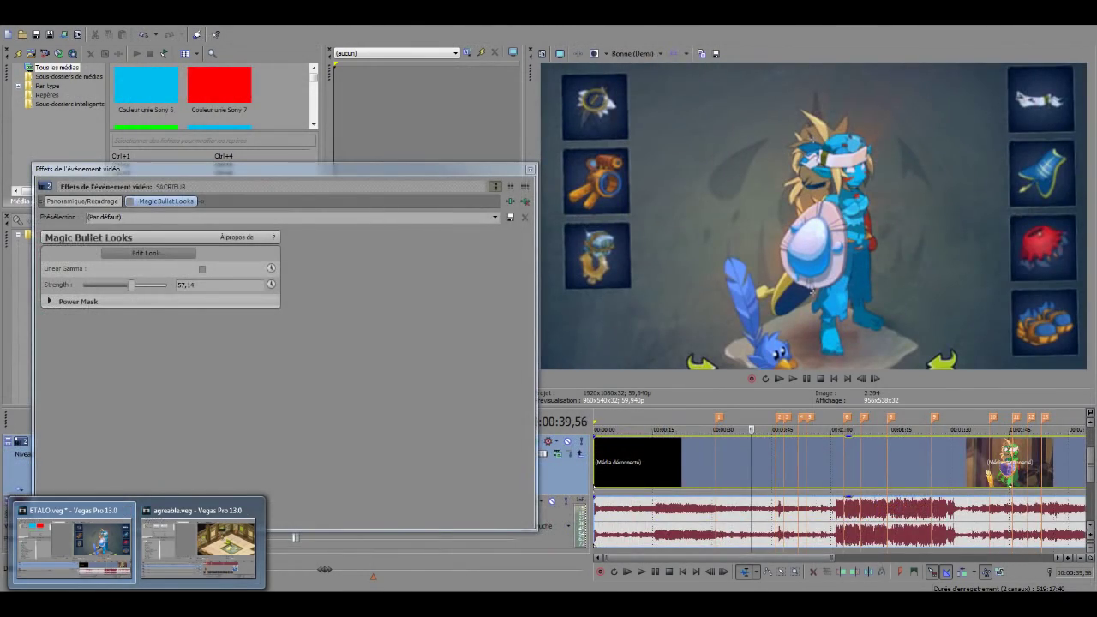
Step: Switch to the agreable.veg project and locate the matching inventory scene at about 00:39
click(199, 548)
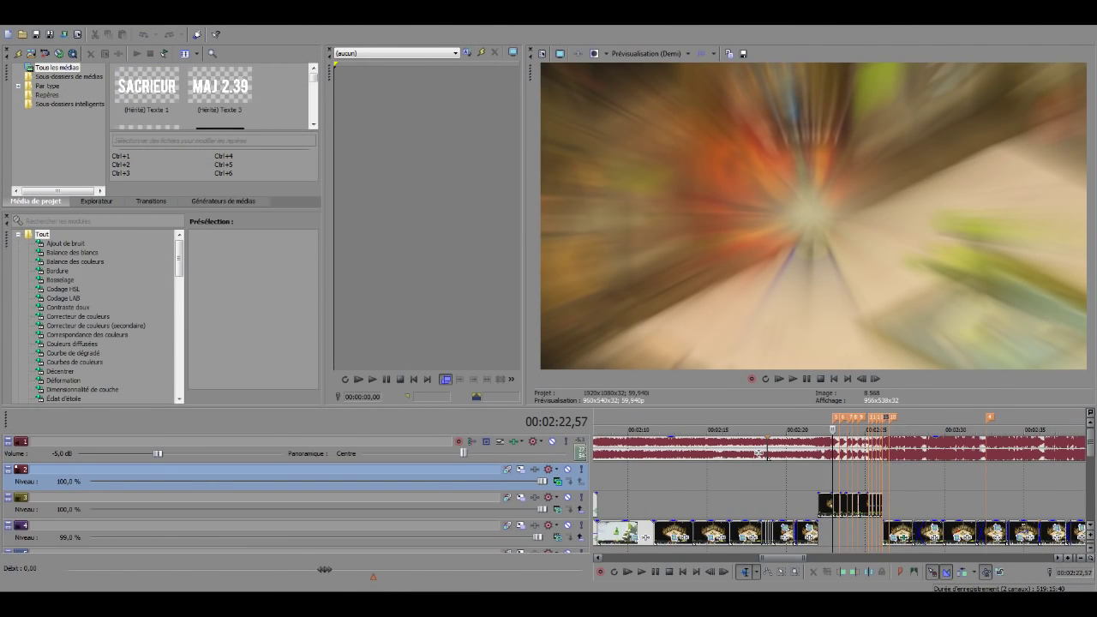
drag(782, 558, 629, 558)
click(756, 477)
click(843, 476)
scroll(843, 477, down, 4)
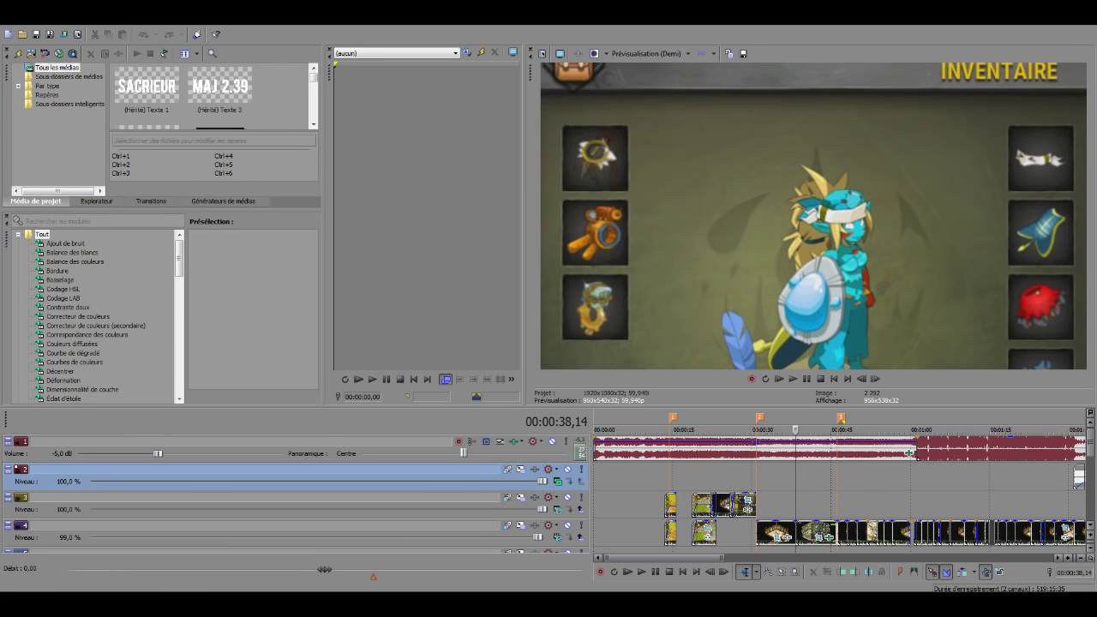
scroll(908, 451, up, 3)
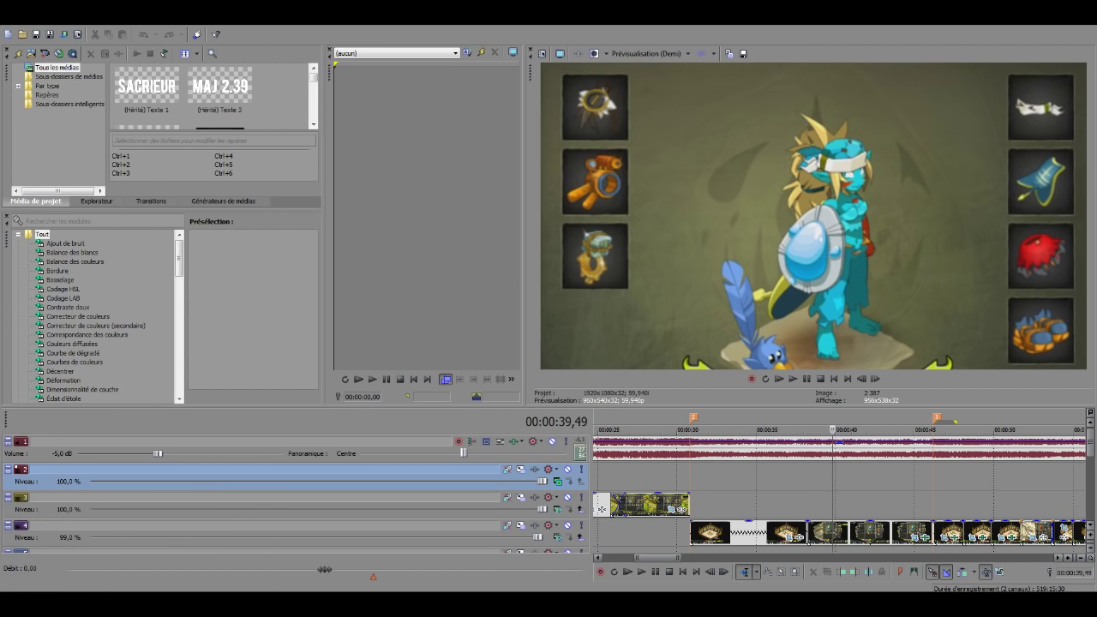
Step: Compare the inventory frame at about 00:39 between ETALO.veg and agreable.veg, ending in ETALO.veg with the event effects window closed
click(203, 543)
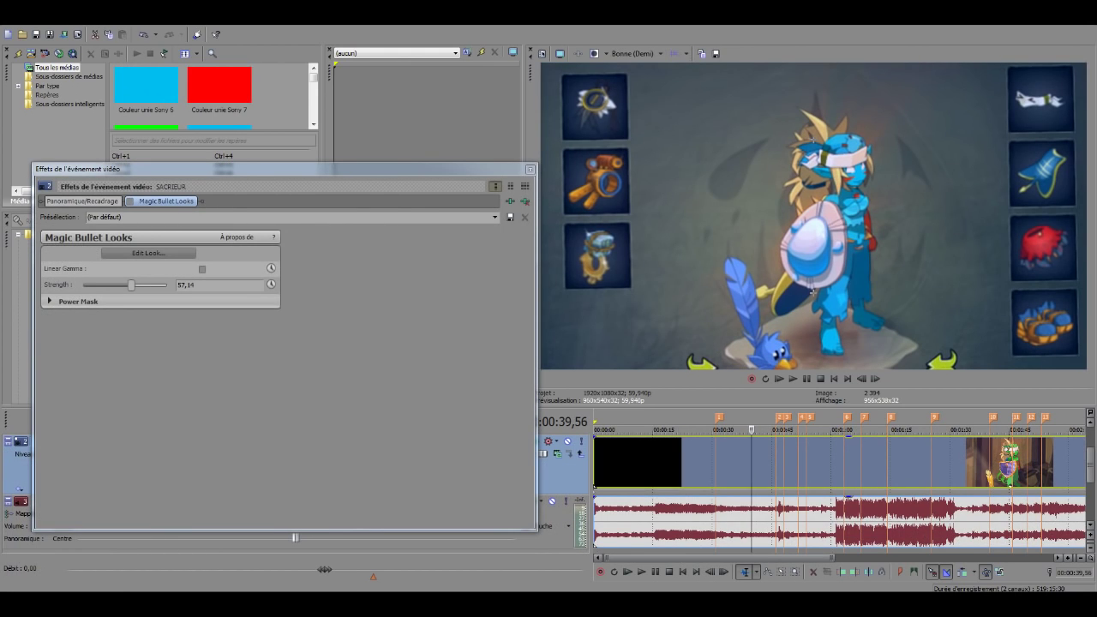
scroll(839, 492, up, 1)
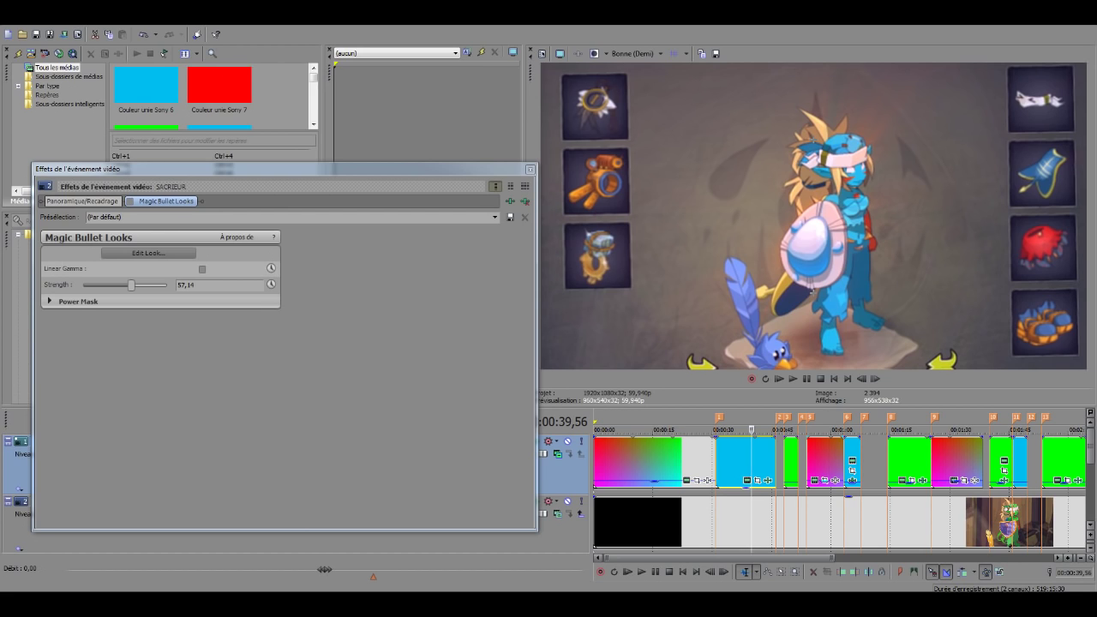
mouse_move(137, 603)
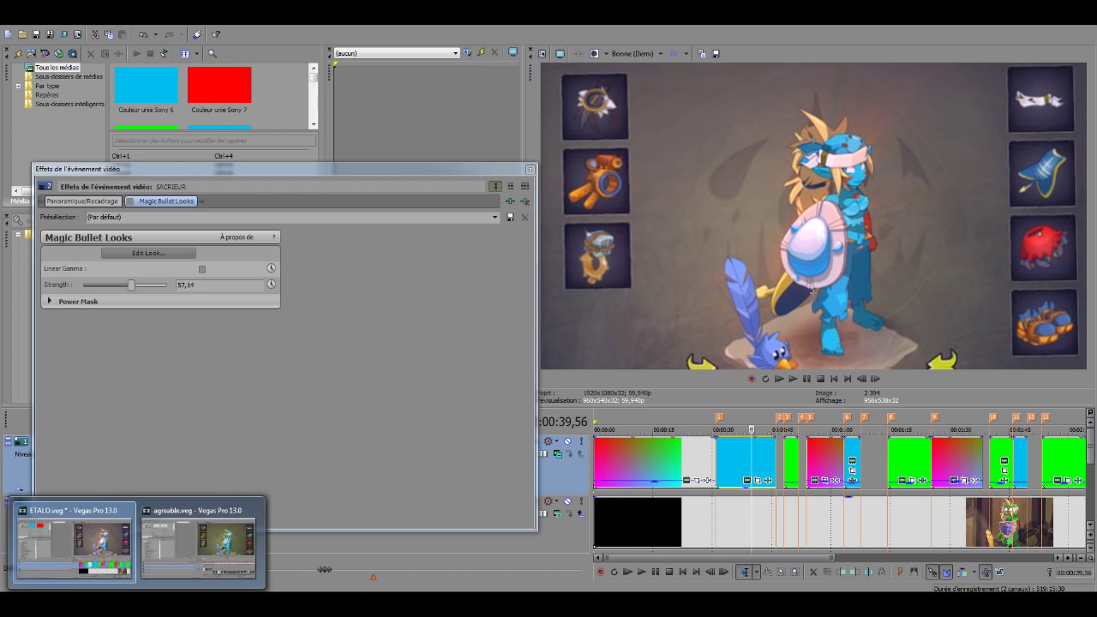
click(199, 544)
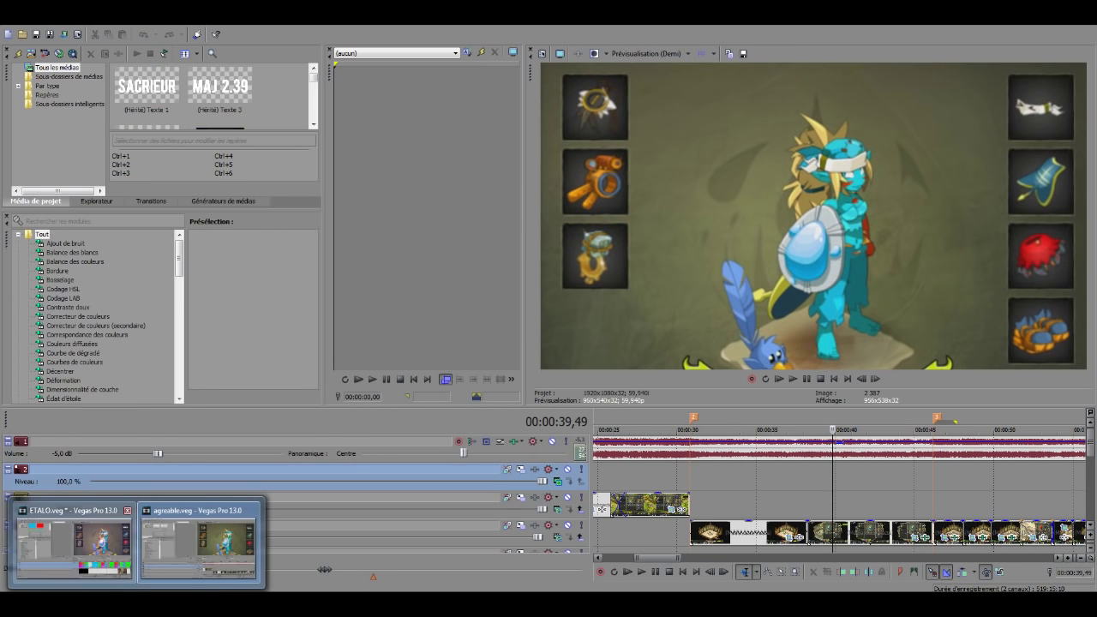
click(79, 542)
click(199, 542)
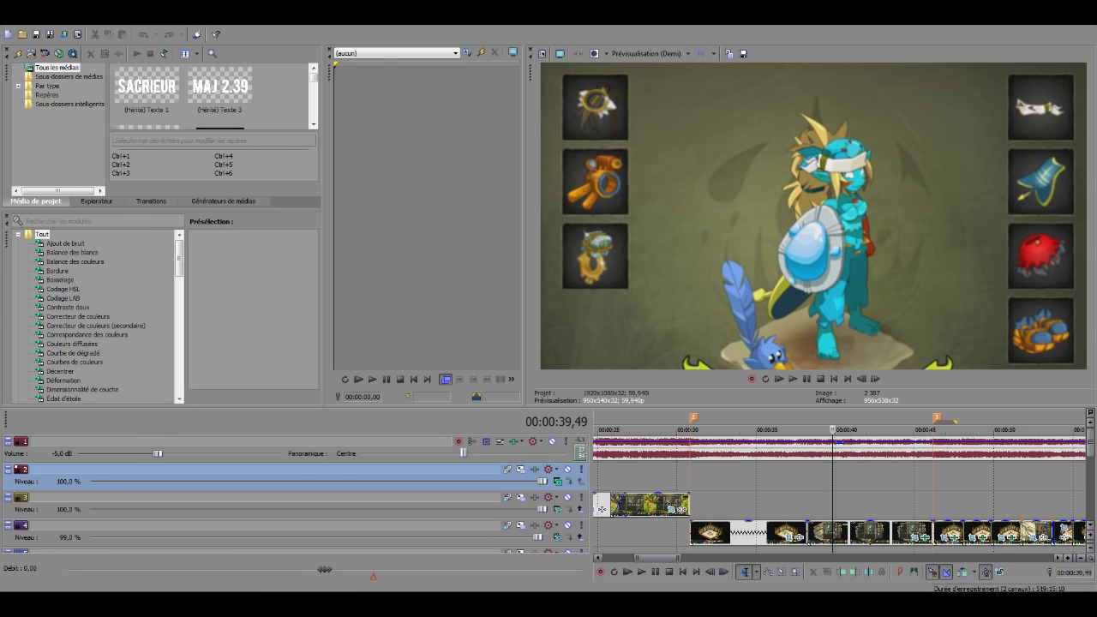
click(73, 542)
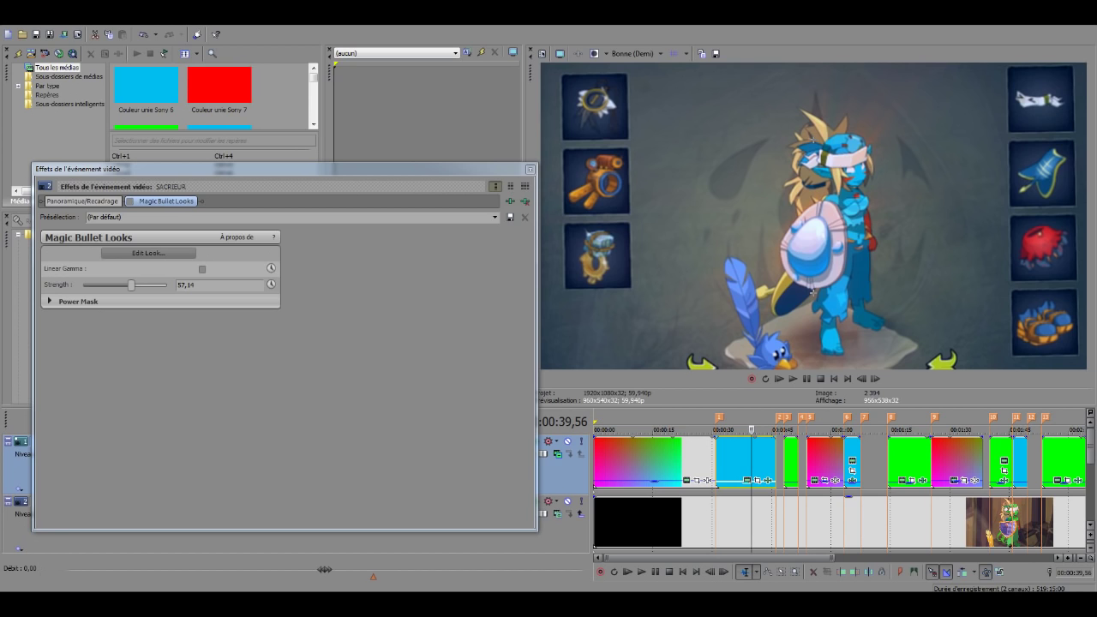
click(531, 170)
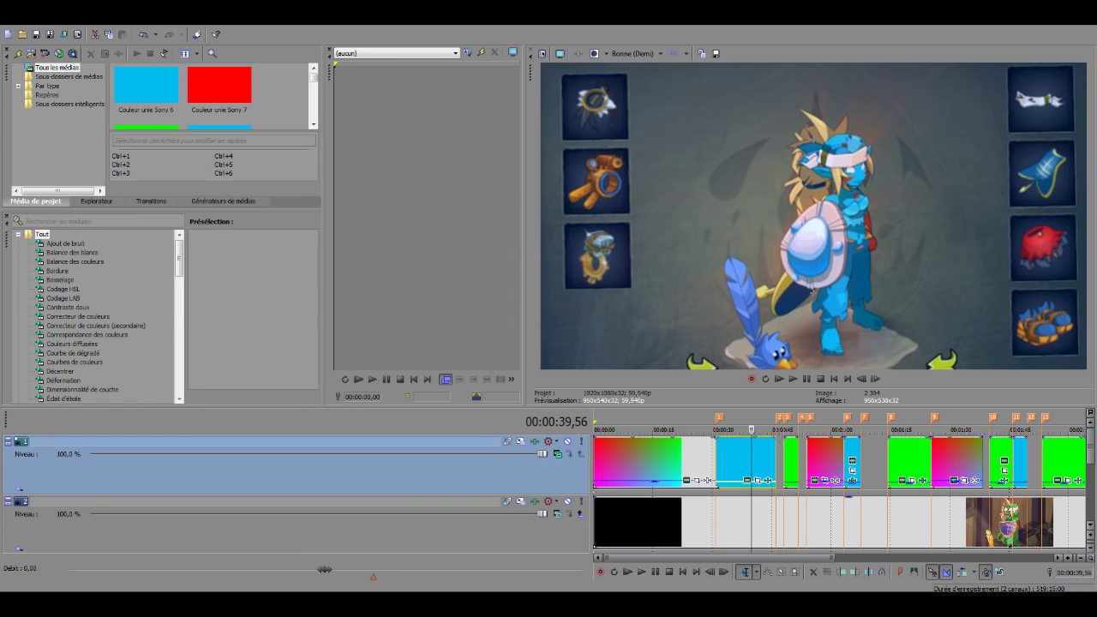
Step: Bring the main video track and music track into view and preview the inventory scene at about 00:41
drag(1090, 445, 1089, 464)
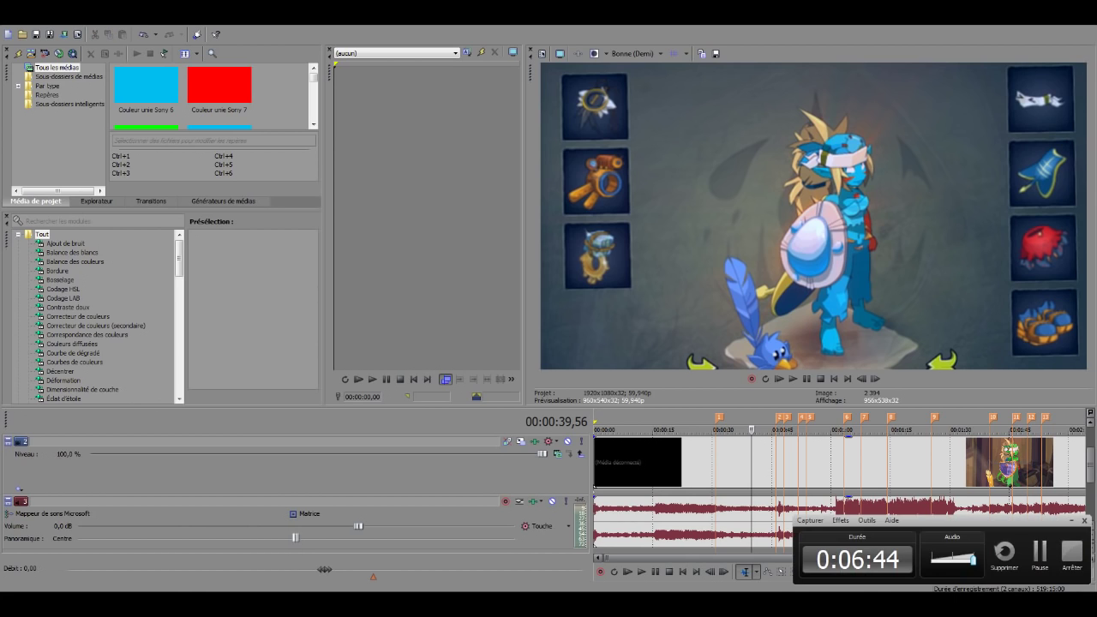
click(758, 464)
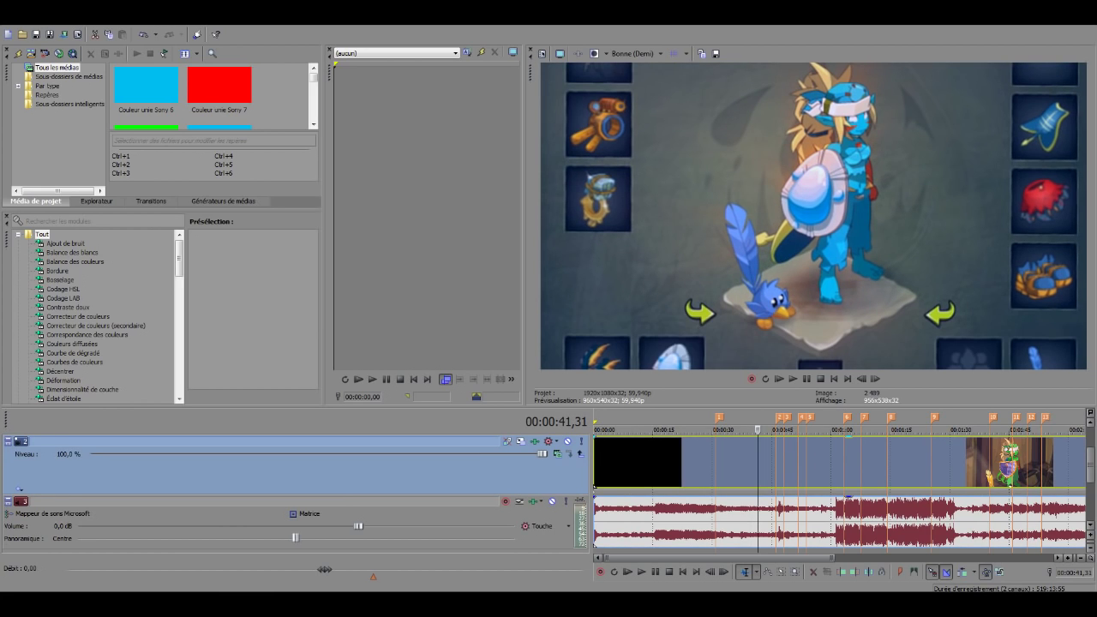
scroll(296, 492, up, 2)
scroll(295, 493, down, 2)
scroll(840, 493, down, 1)
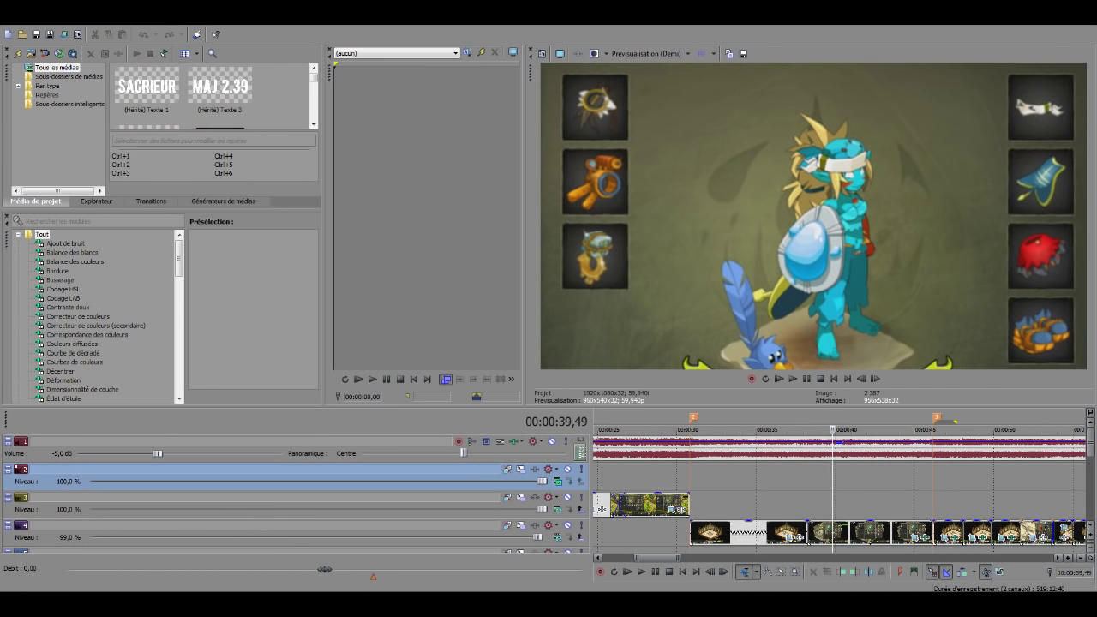
Step: Play the inventory scene in agreable.veg from about 00:35, and play the same scene in ETALO.veg for comparison
click(799, 477)
click(750, 477)
click(760, 477)
key(space)
mouse_move(136, 605)
click(76, 544)
key(space)
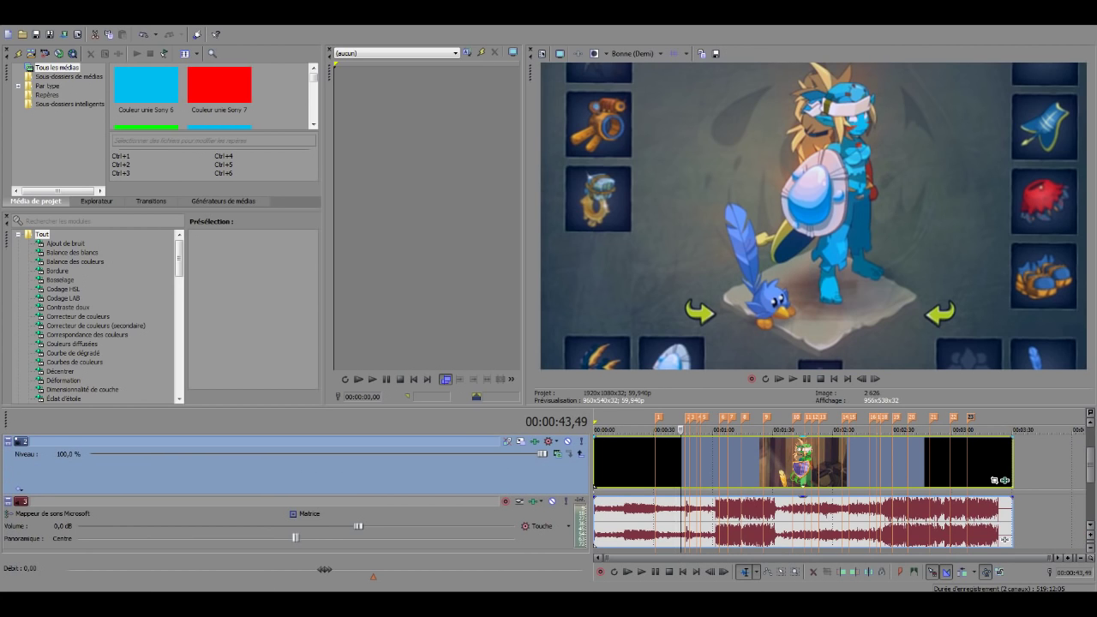
Step: Open the SACRIEUR event's video effects, re-enable Magic Bullet Looks and preview the inventory scene at about 00:38
click(1004, 480)
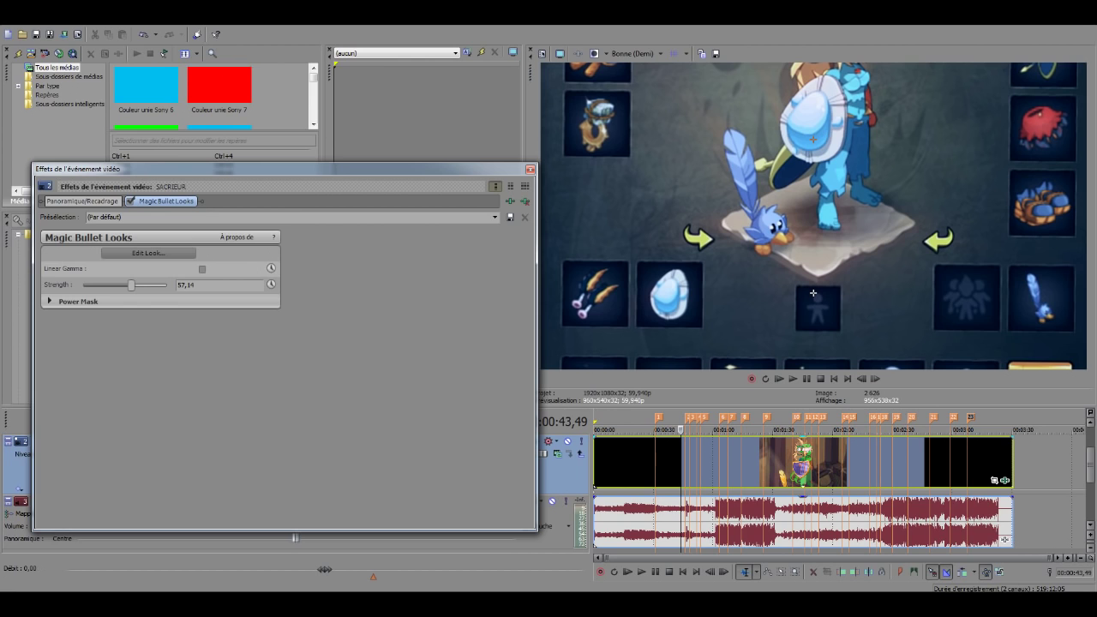
click(671, 512)
scroll(670, 512, up, 3)
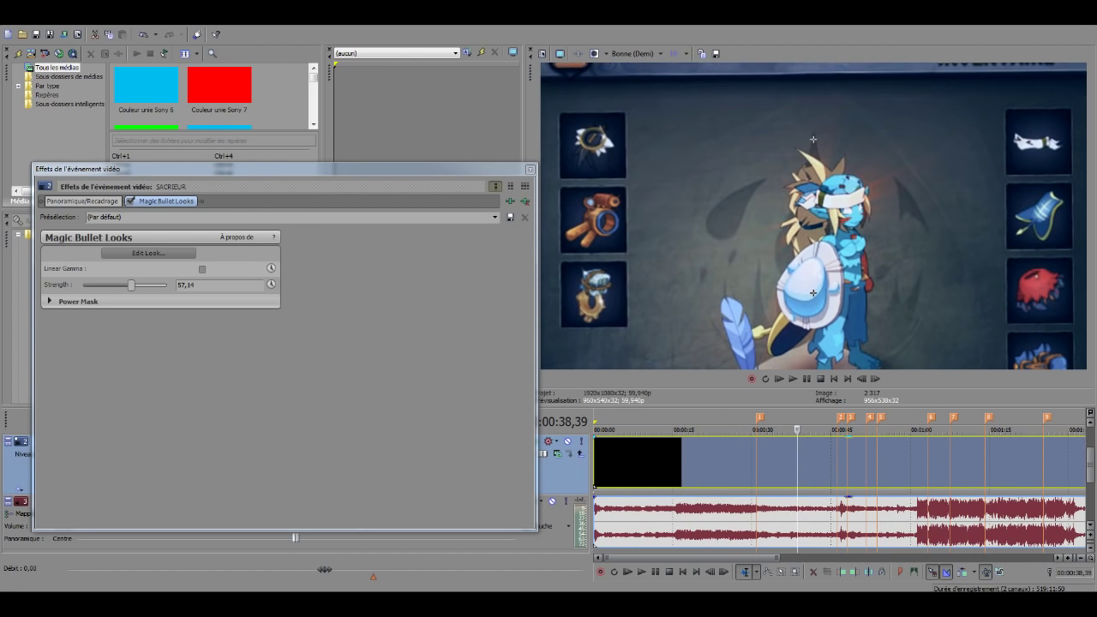
Step: Set the video preview quality to Optimisée (Complet)
click(634, 53)
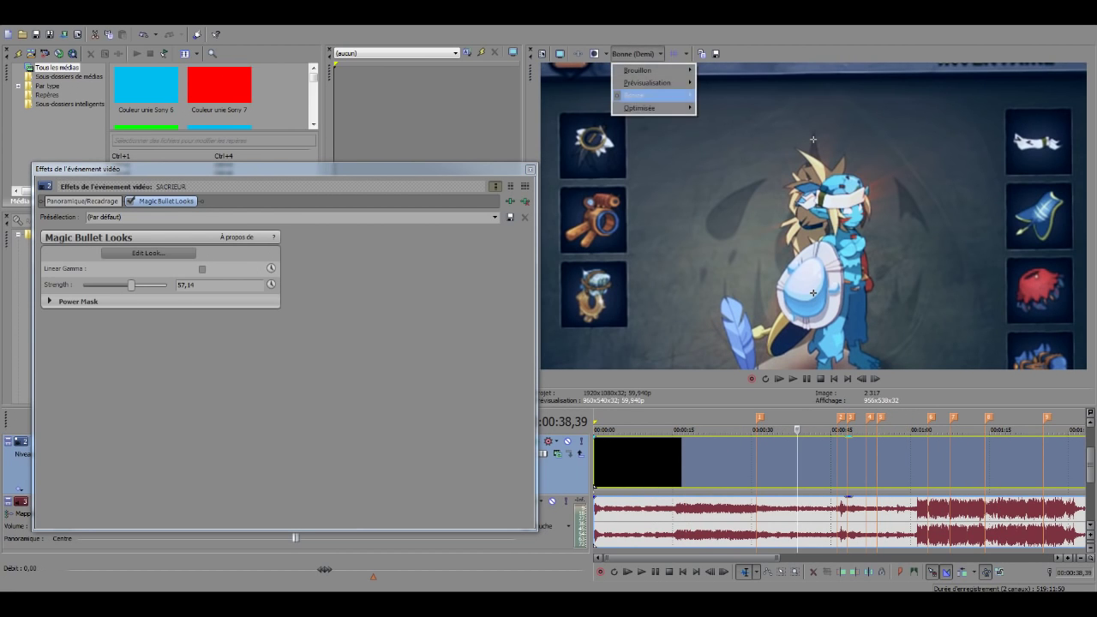
mouse_move(656, 108)
click(720, 120)
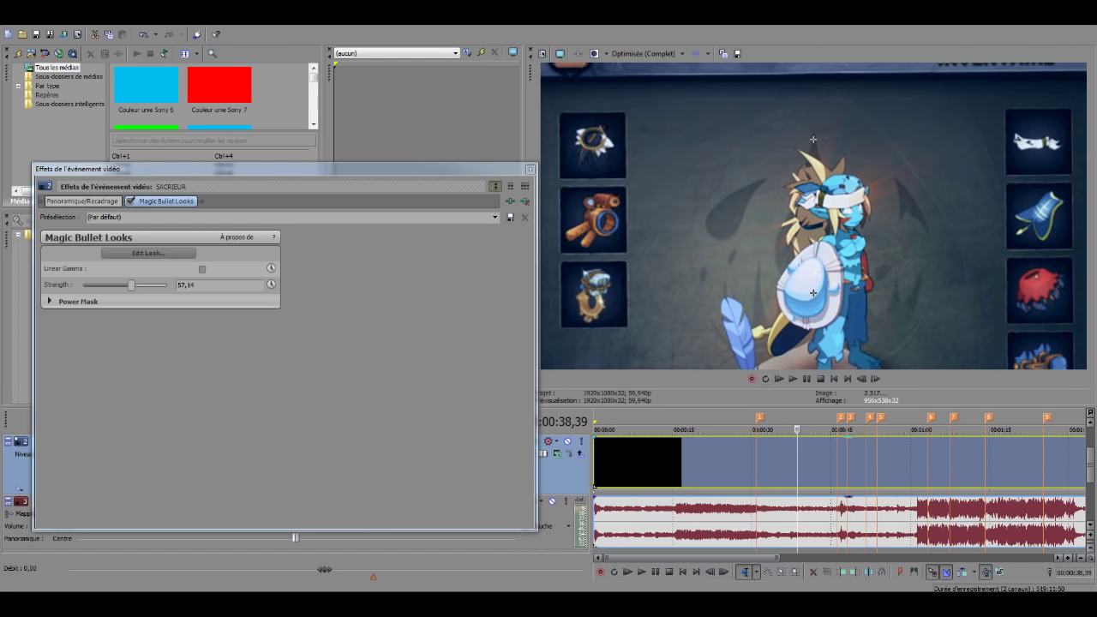
Step: Preview the frames with Magic Bullet Looks applied at about 00:40 and 02:04
click(805, 512)
scroll(805, 513, up, 2)
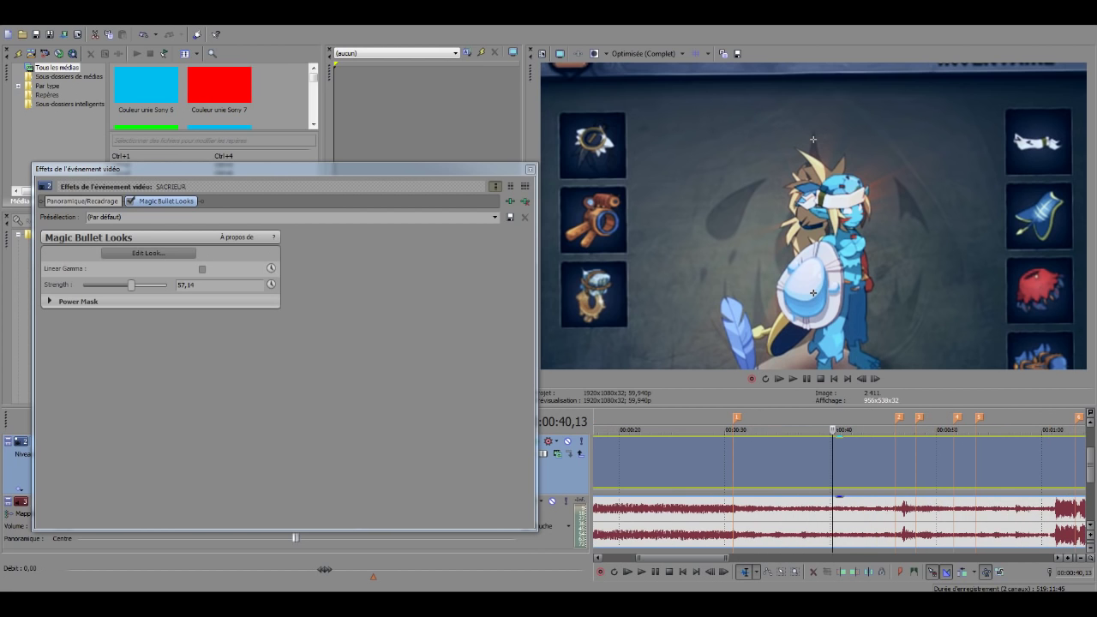
scroll(839, 493, down, 2)
scroll(839, 492, up, 2)
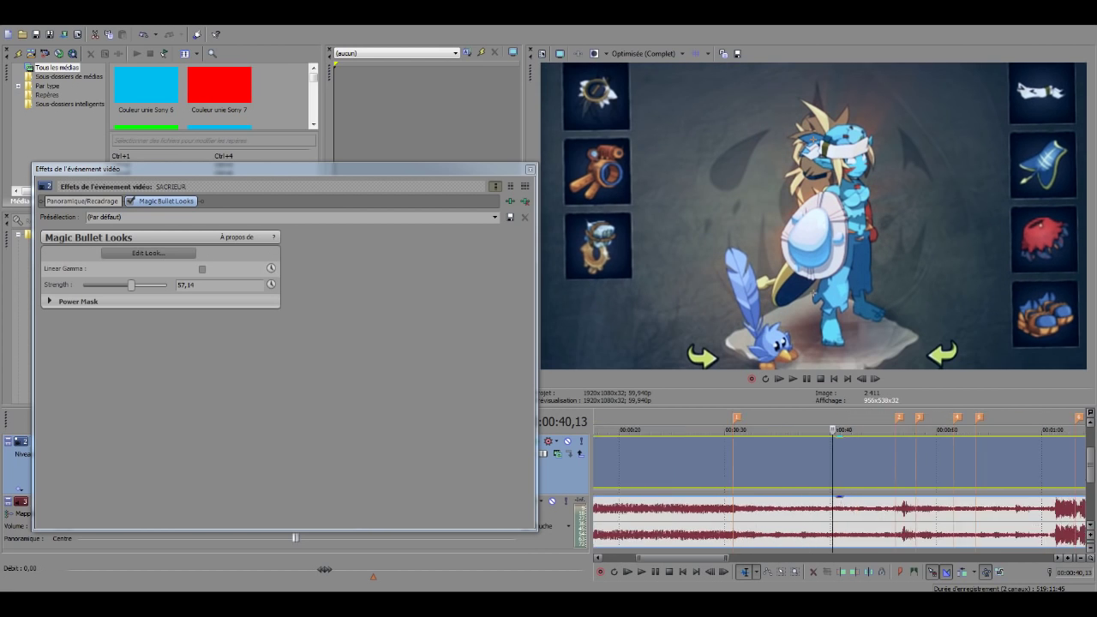
scroll(839, 492, down, 4)
click(841, 499)
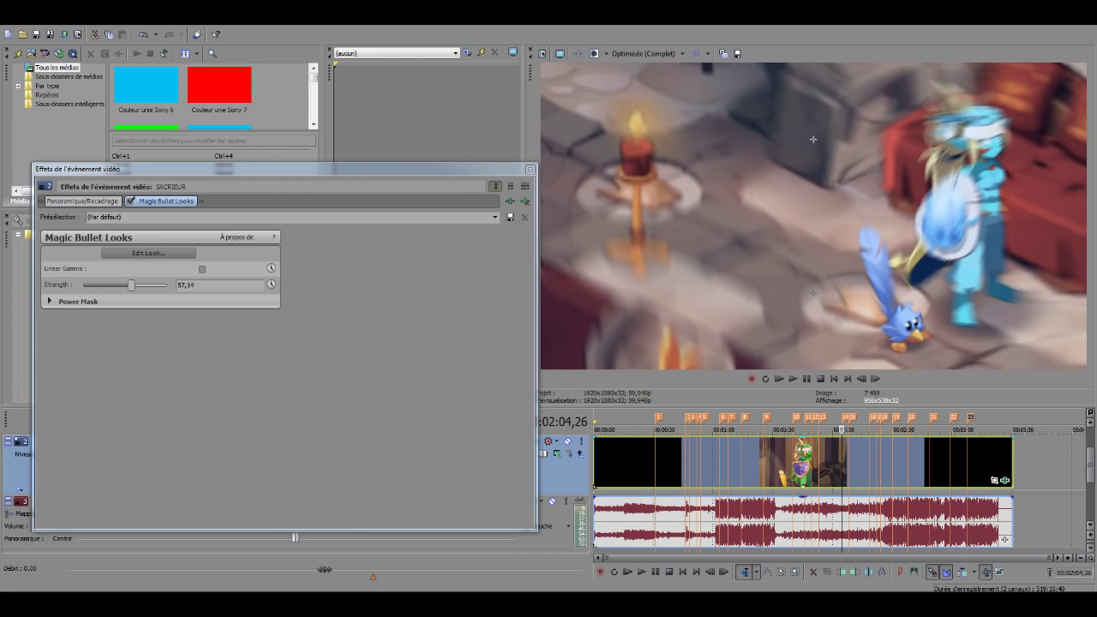
Step: Close the event effects, open the video effects of track 2 and disable RSMB
key(space)
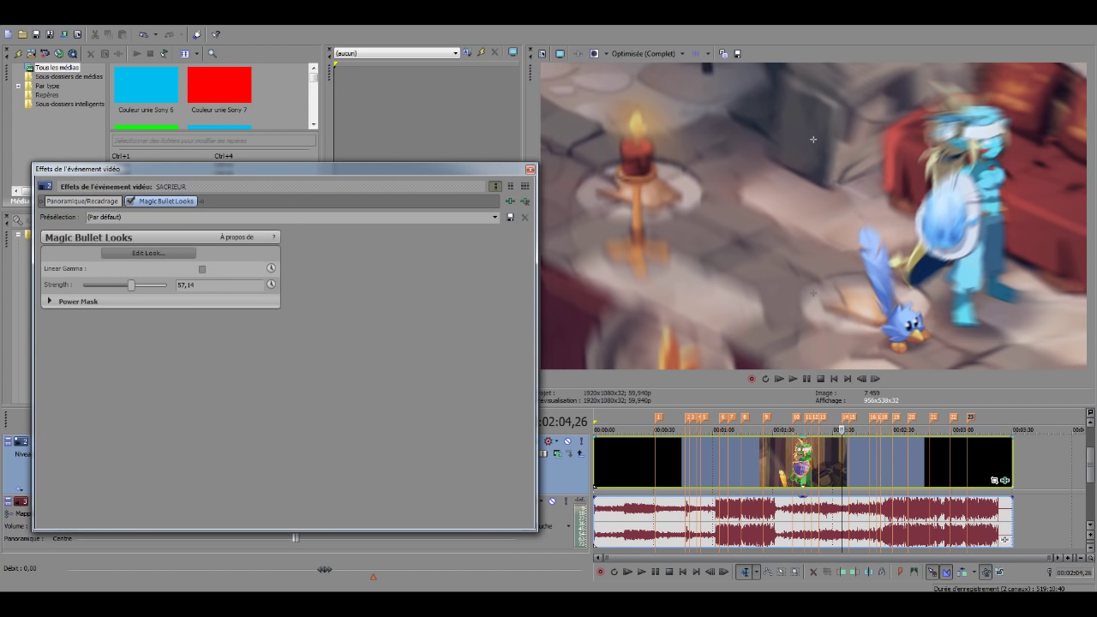
click(530, 169)
click(549, 441)
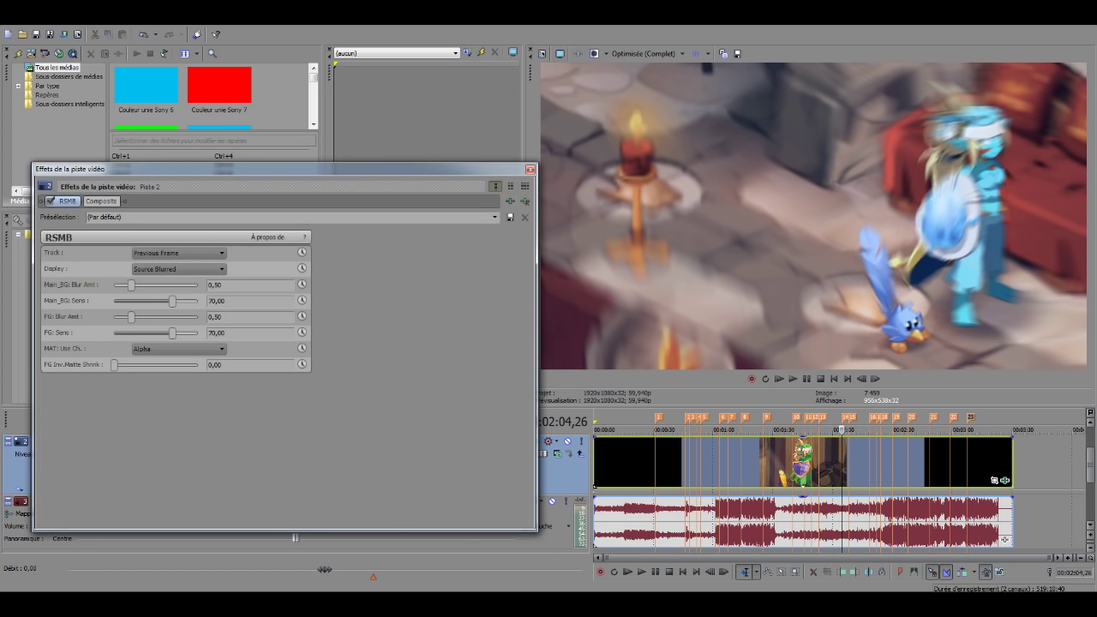
click(50, 201)
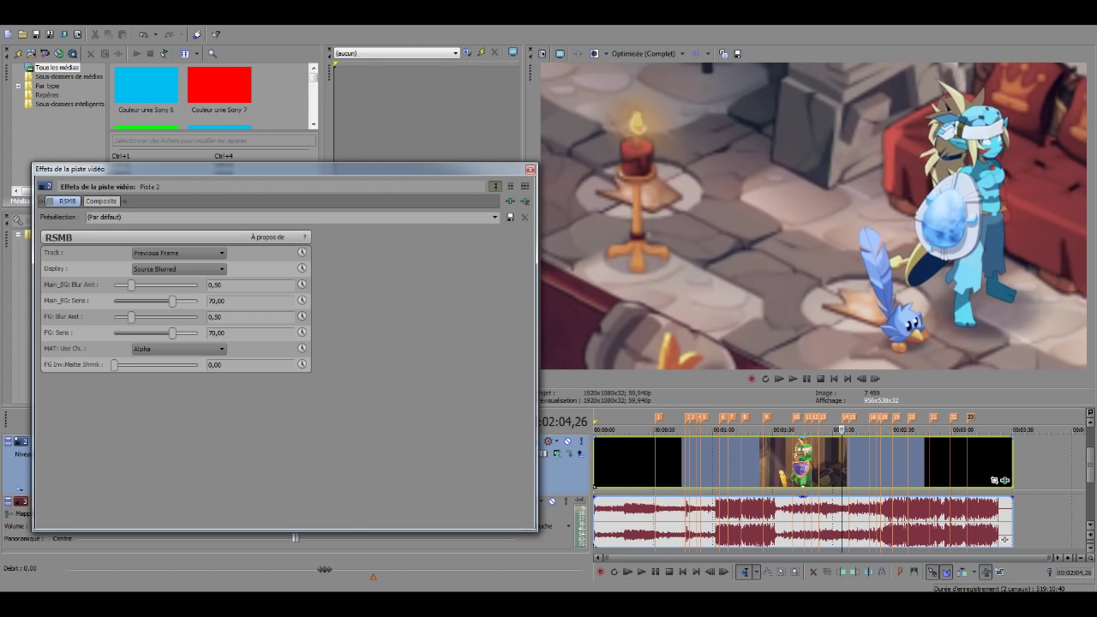
Step: Preview the scene at about 00:37 without RSMB, bring track 1 into view and close the track effects window
click(728, 463)
scroll(728, 463, up, 2)
click(748, 462)
click(712, 463)
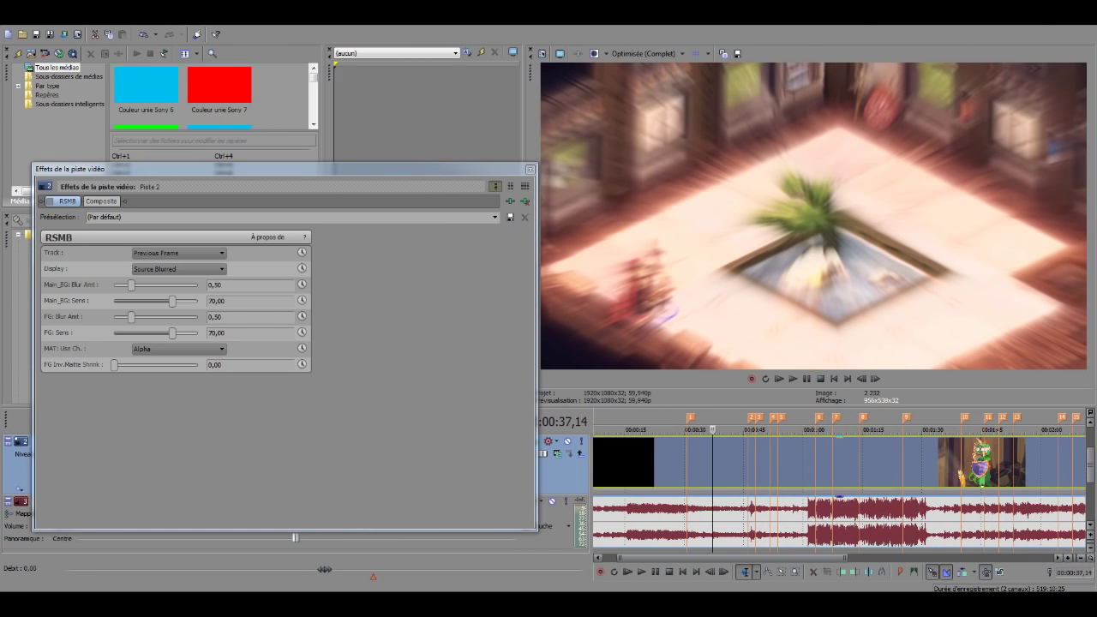
drag(1090, 464, 1090, 446)
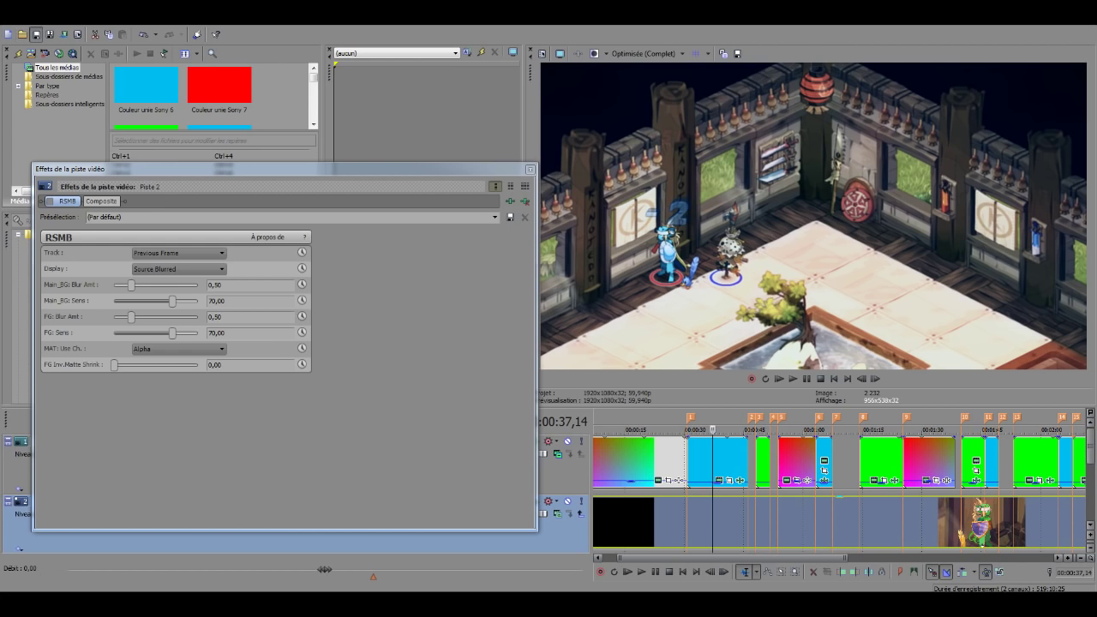
click(531, 170)
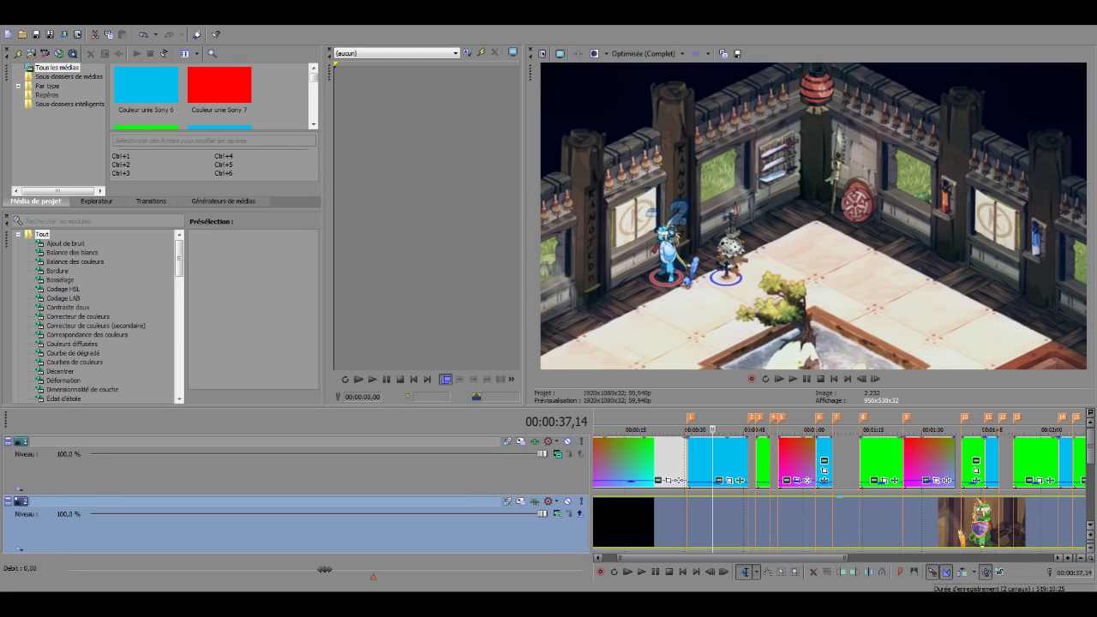
Step: Switch between the ungraded and graded projects to compare the dojo and inventory scenes
key(alt+Tab)
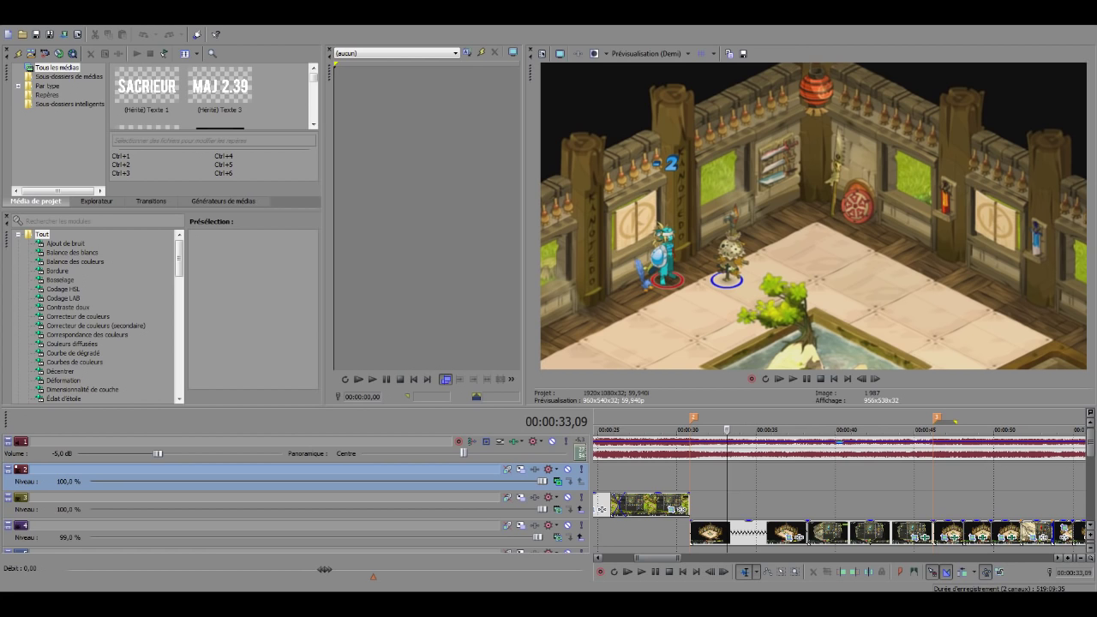
key(alt+Tab)
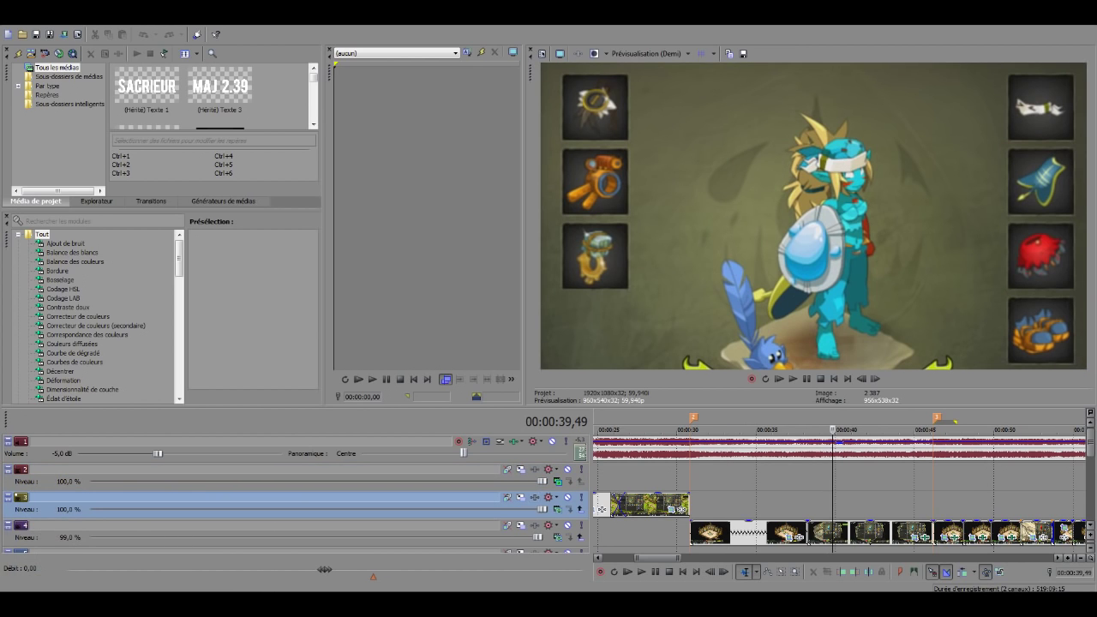
key(alt+Tab)
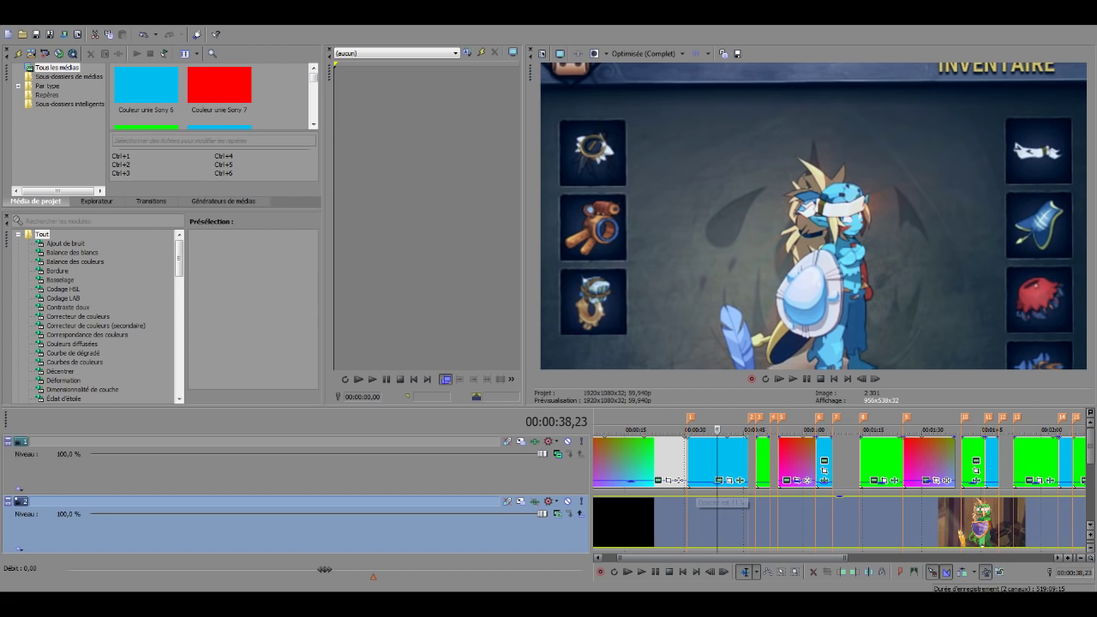
Step: Preview the MAJ 2.39 title at about 00:18 and examine the whole timeline
scroll(840, 493, down, 2)
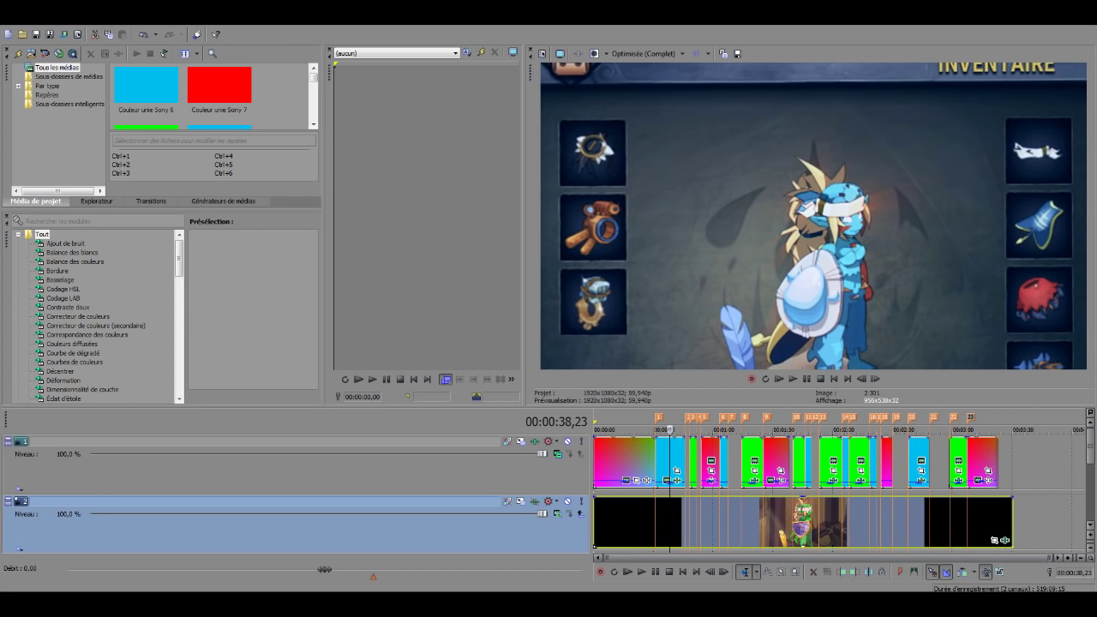
click(631, 521)
scroll(630, 521, up, 4)
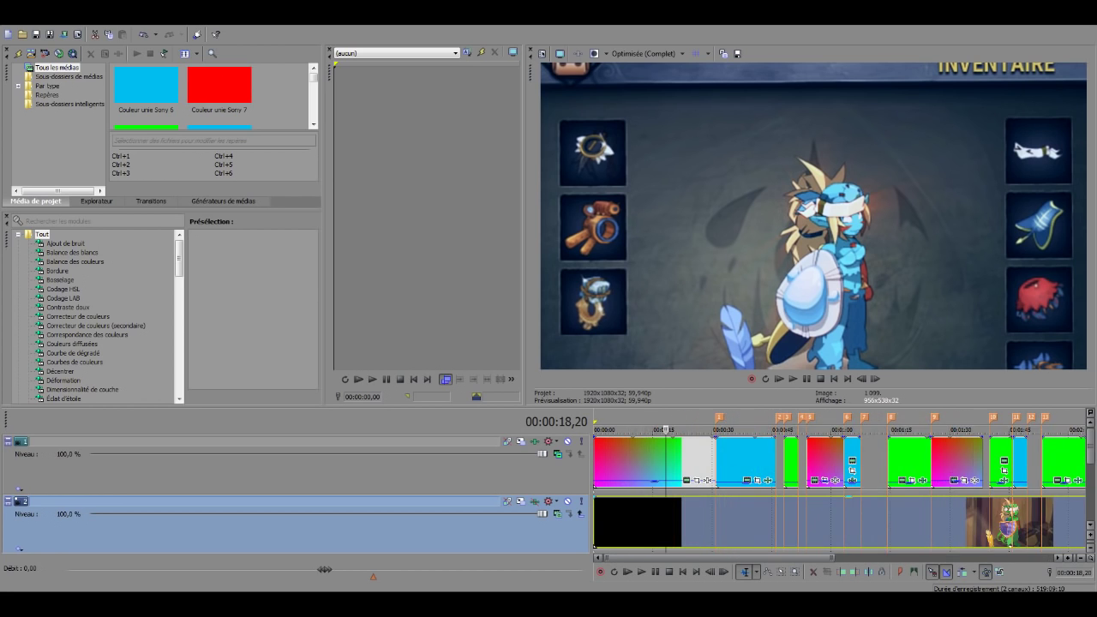
key(Down)
key(Down)
key(Down)
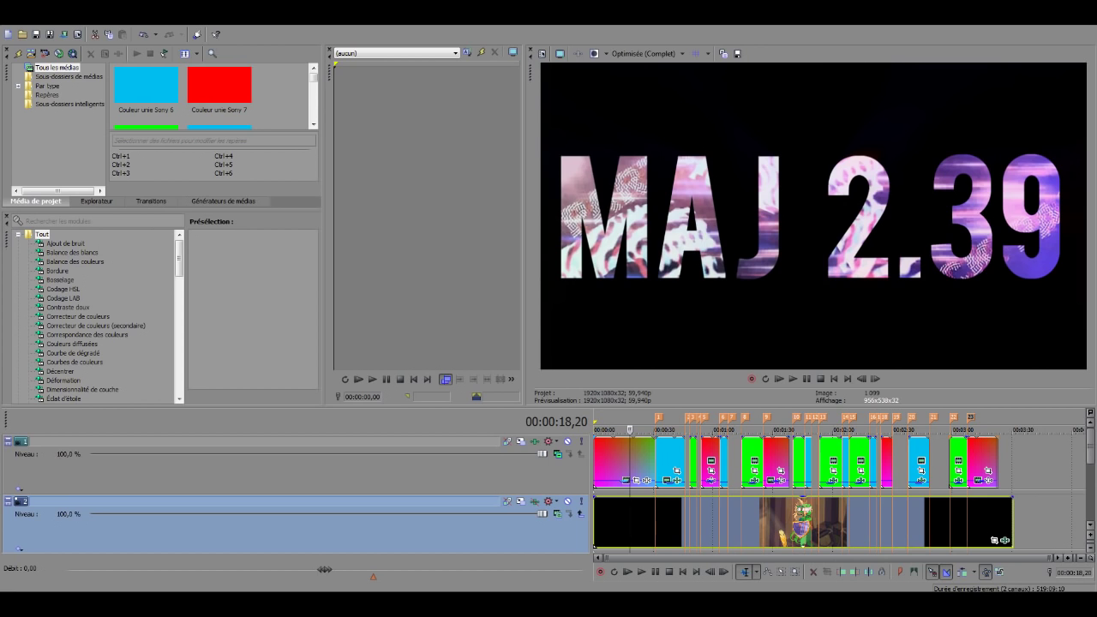
Step: Preview the dojo scene under the first blue colour event at about 00:33 and 00:37
click(634, 461)
click(660, 461)
scroll(660, 461, up, 3)
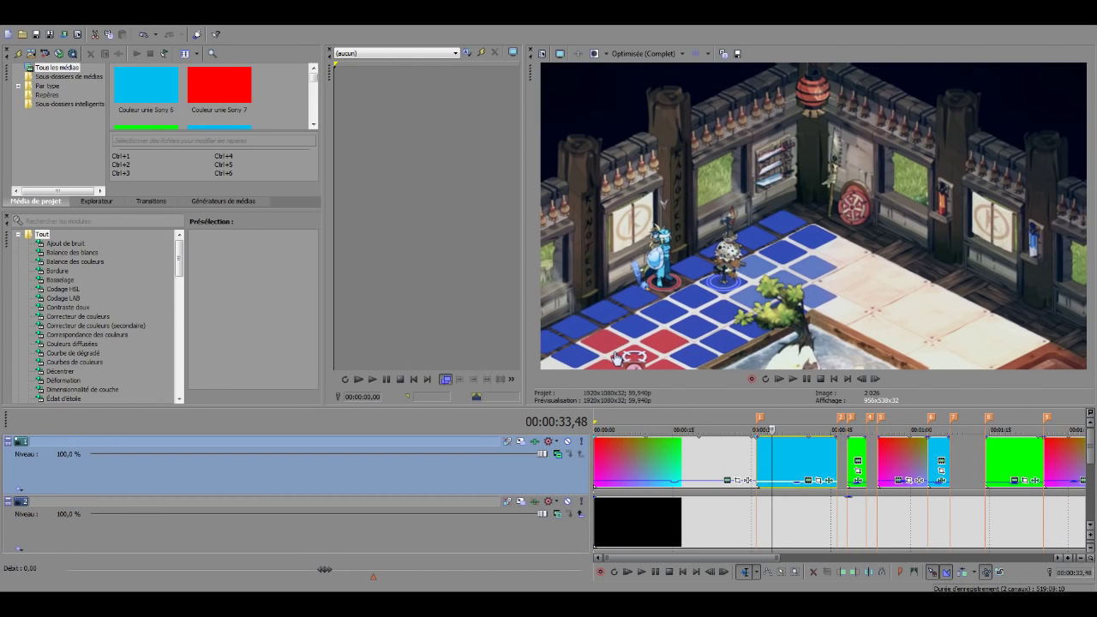
click(792, 461)
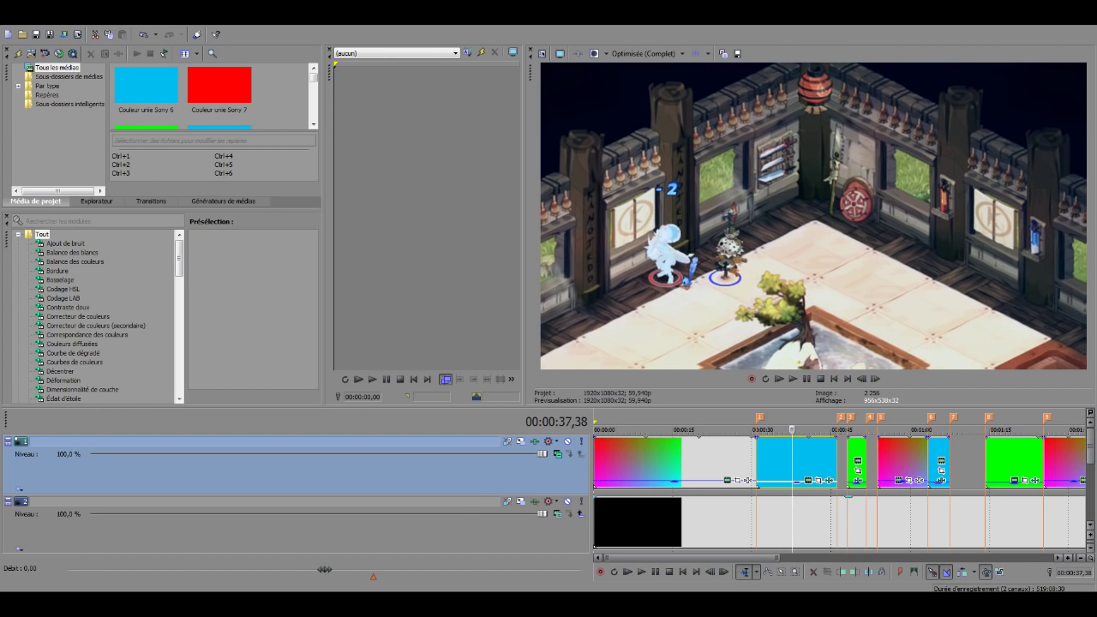
Step: Preview the frames under the green and gradient colour events at about 00:49, 00:53 and 00:56
click(803, 521)
click(848, 461)
click(877, 521)
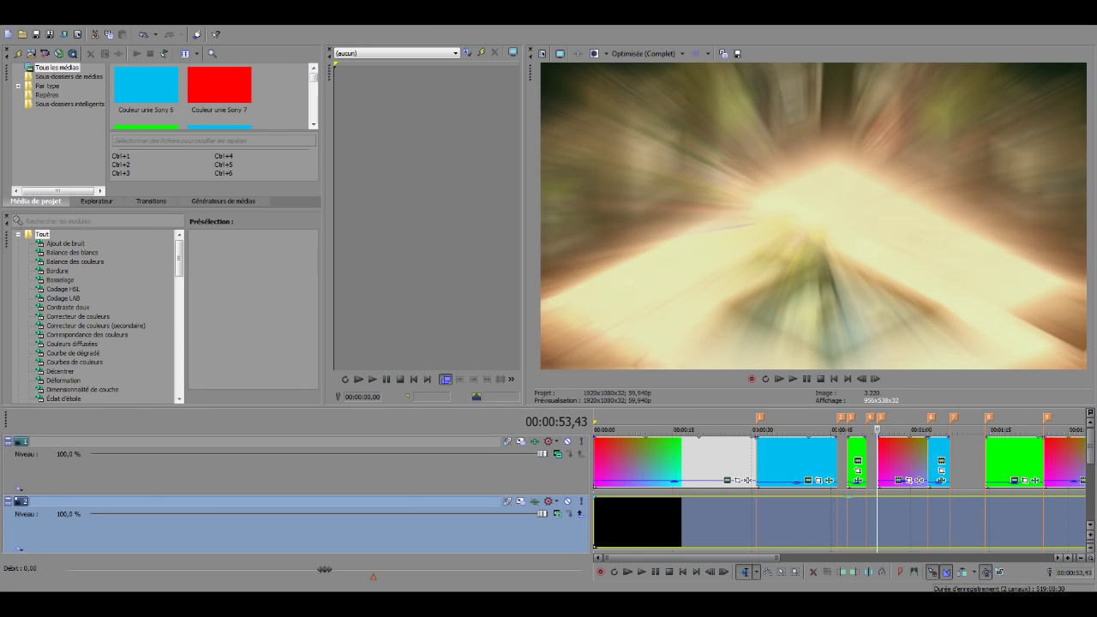
click(854, 521)
scroll(854, 521, up, 3)
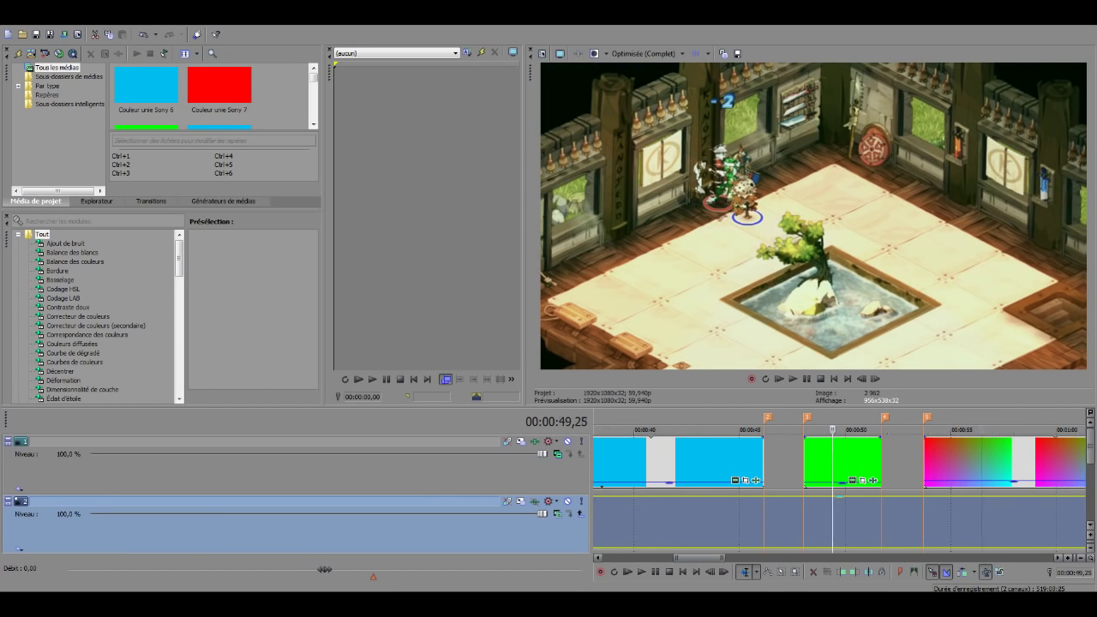
click(981, 521)
Step: Preview the green-tinted frame at about 01:17 and the frame without a colour event at about 01:10
scroll(982, 520, down, 3)
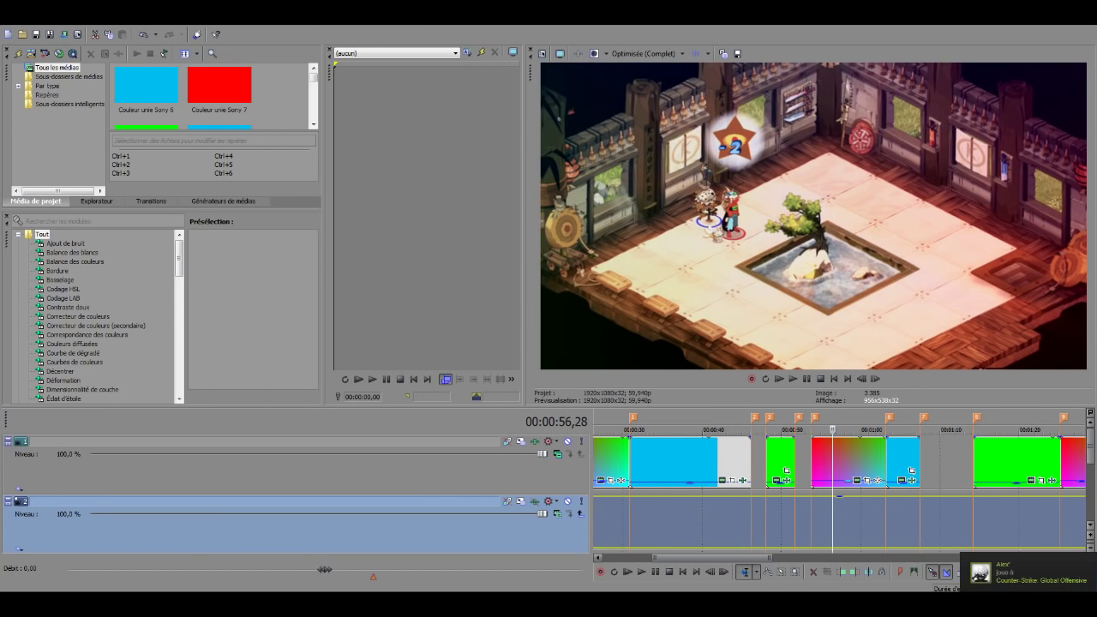
click(913, 521)
click(1000, 521)
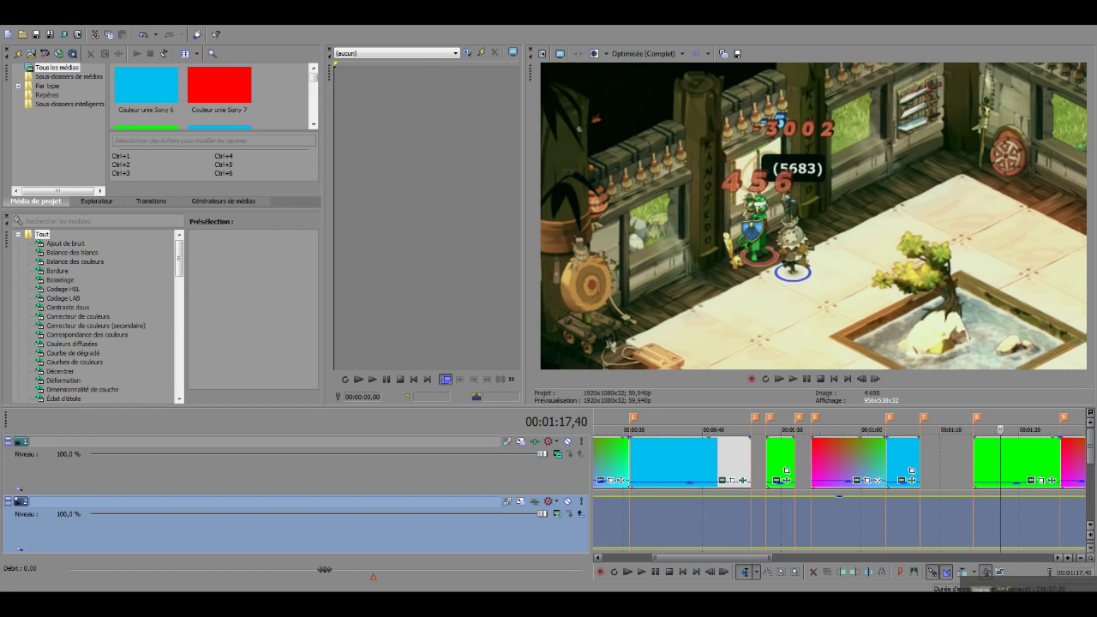
click(944, 463)
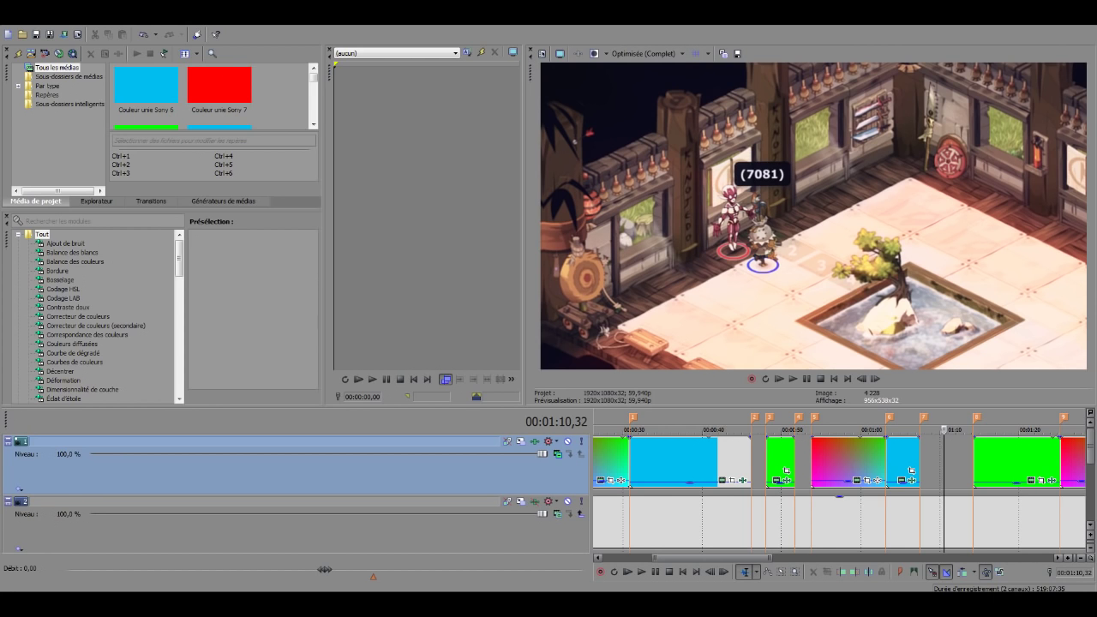
scroll(840, 493, down, 3)
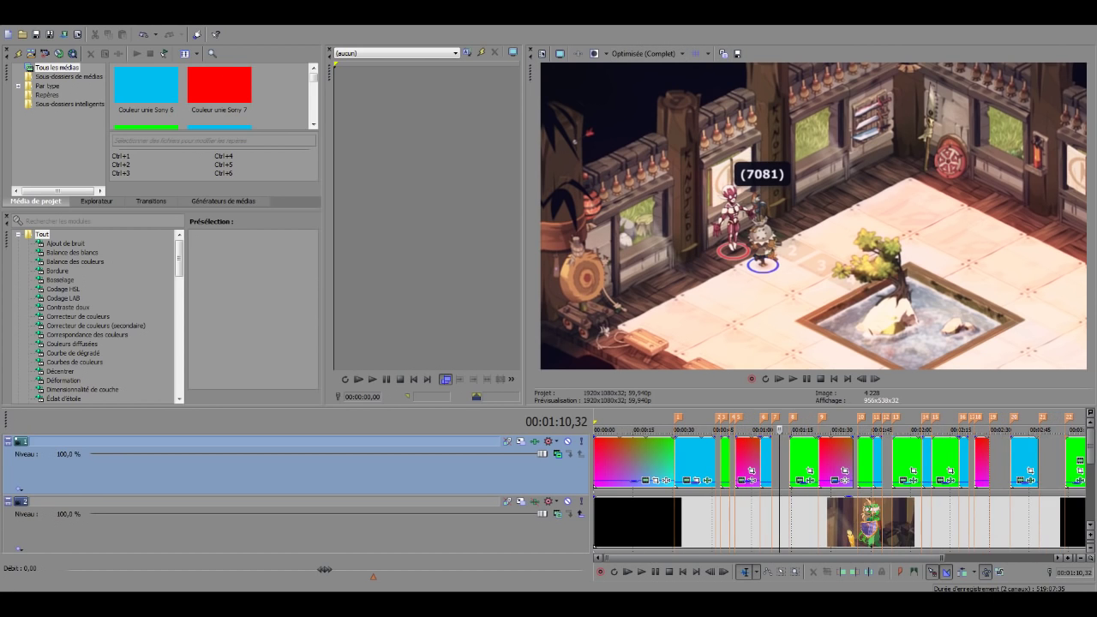
key(Down)
Step: Preview the intro under the first gradient event at about 00:14 and advance through its following frames
click(623, 464)
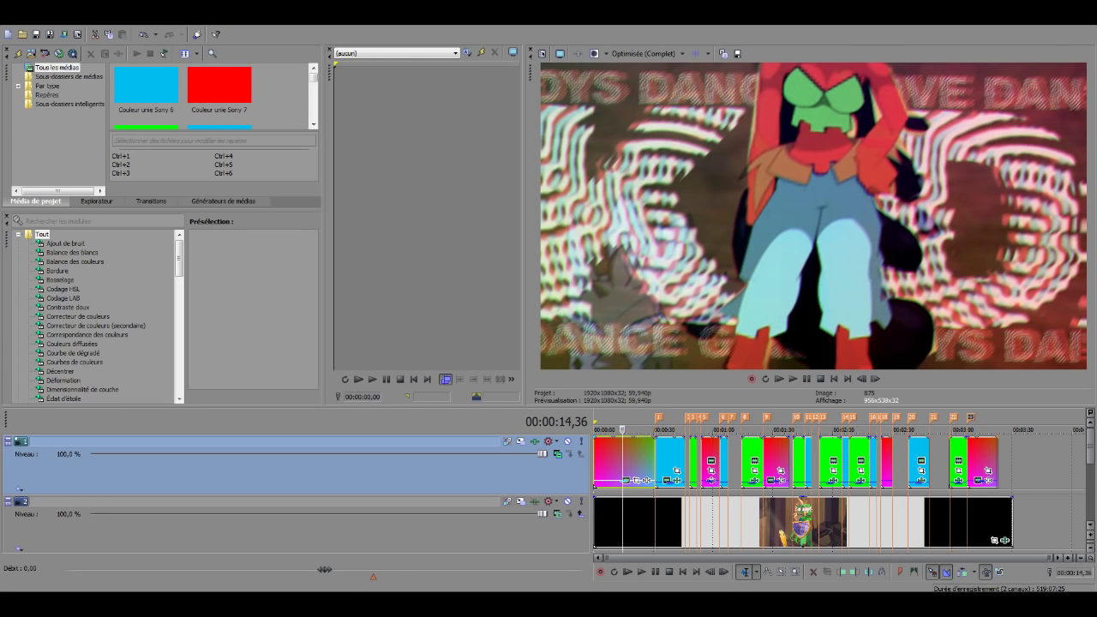
key(Right)
key(Right)
key(Right)
key(Right)
key(Right)
key(Right)
key(Right)
key(Right)
key(Right)
key(Right)
key(Right)
key(Right)
key(Right)
Step: Preview the frames under the gradient events at about 01:30 and 02:26 to examine their tint
click(773, 464)
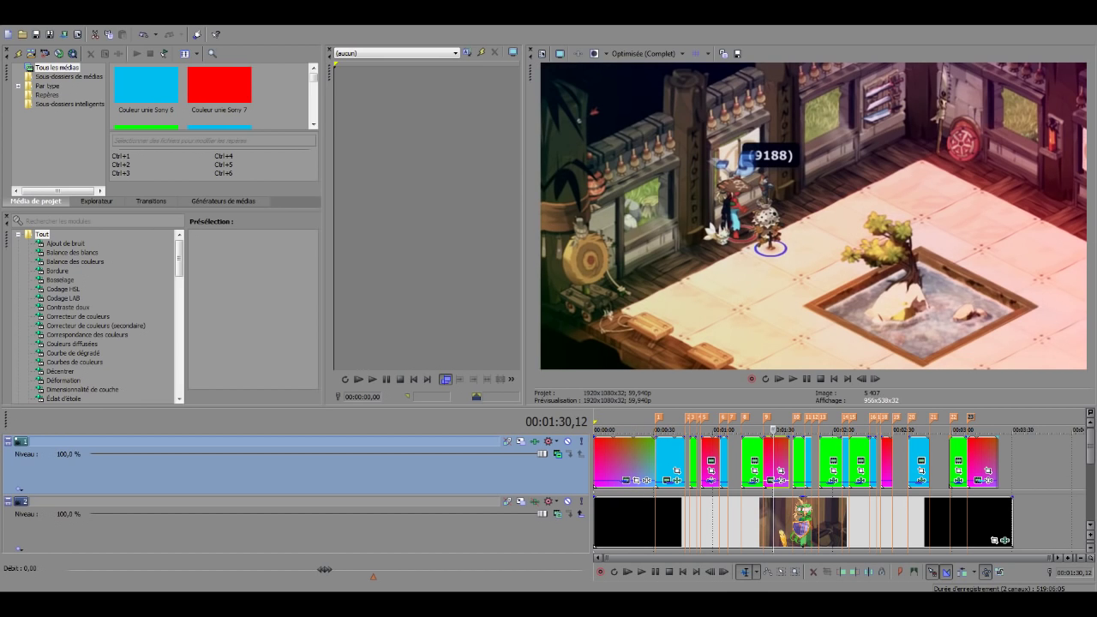
click(892, 463)
click(882, 464)
scroll(882, 463, up, 3)
key(Right)
key(Right)
key(Right)
key(Right)
key(Right)
key(Right)
click(846, 464)
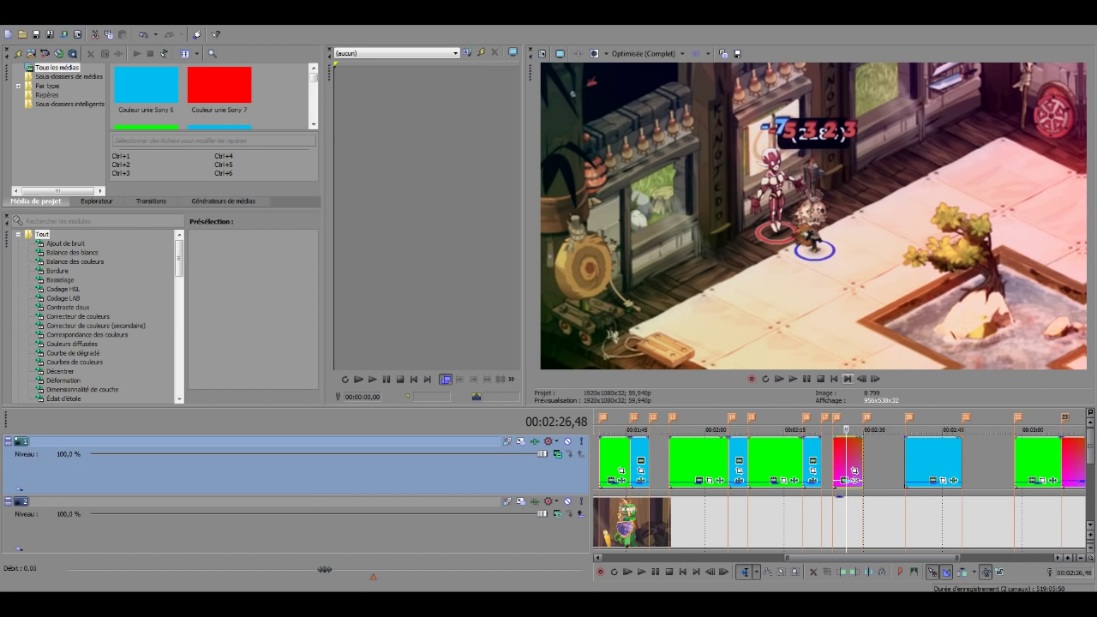
Step: Compare the green-tinted frame at about 01:15 with the untinted frame at about 01:10
scroll(846, 462, down, 5)
click(743, 464)
scroll(743, 463, up, 4)
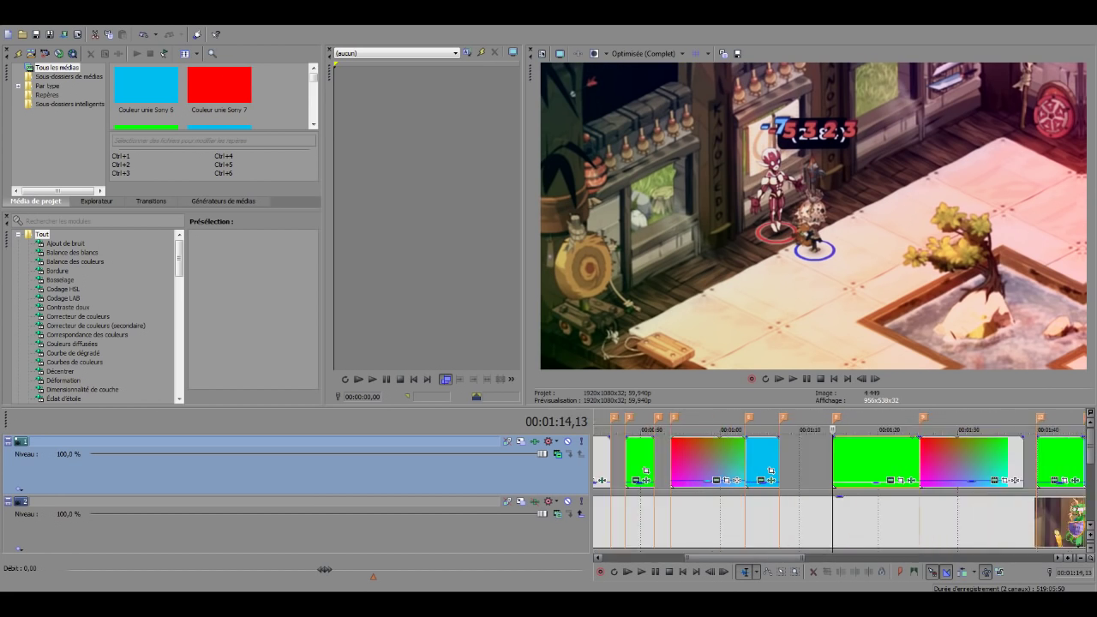
click(842, 464)
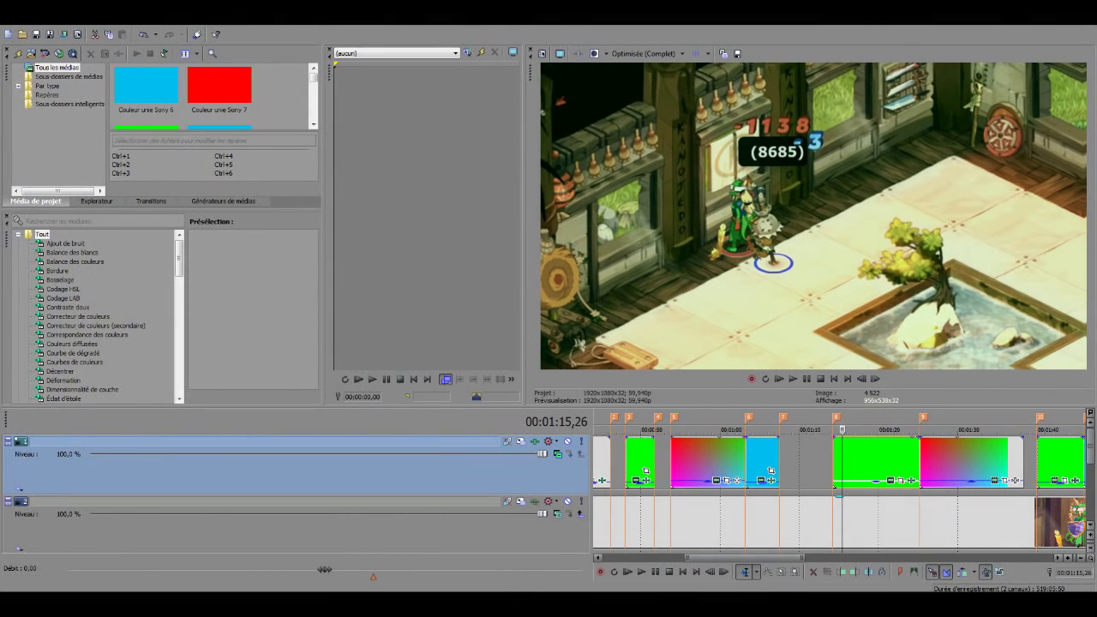
click(803, 463)
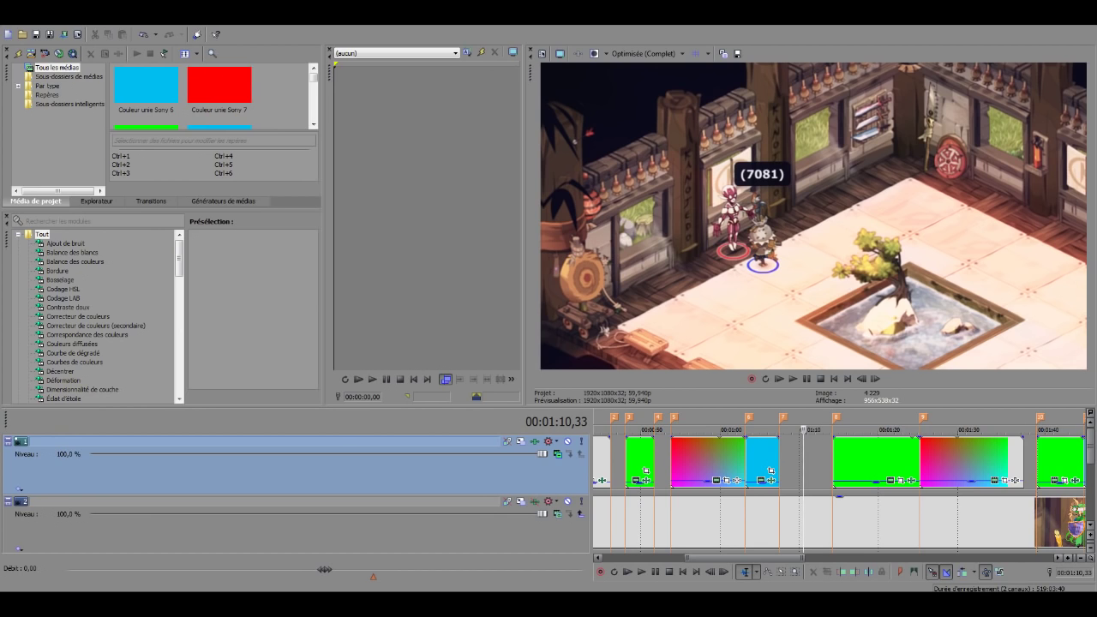
Step: Preview the frames under the green event at about 01:16 and the gradient event at about 01:33
click(820, 464)
scroll(820, 464, up, 1)
scroll(820, 463, down, 2)
click(854, 463)
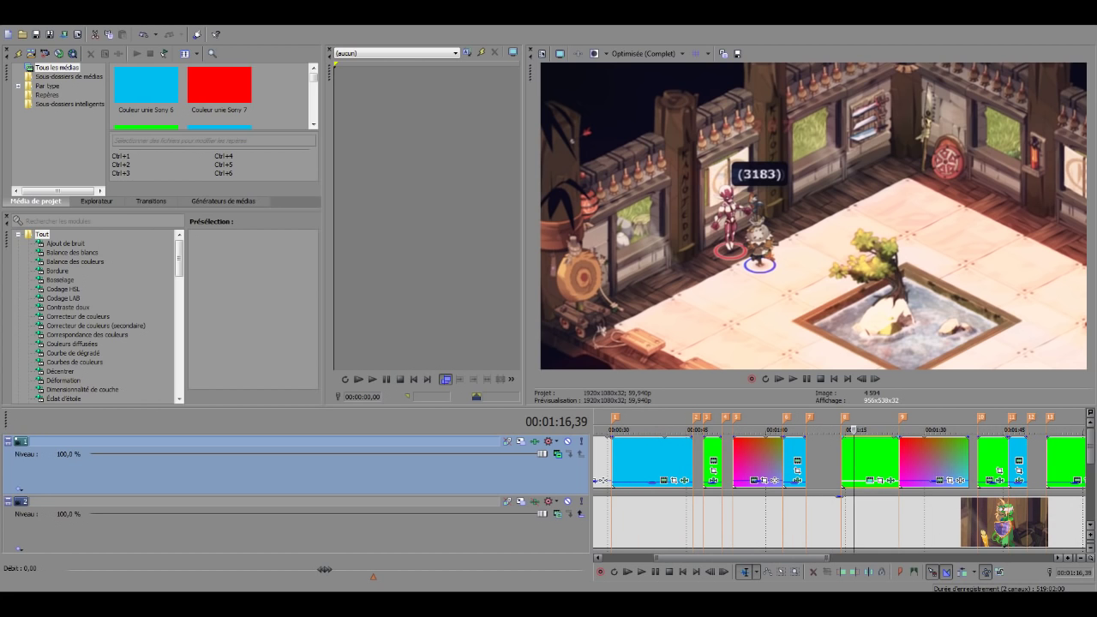
click(978, 463)
click(940, 463)
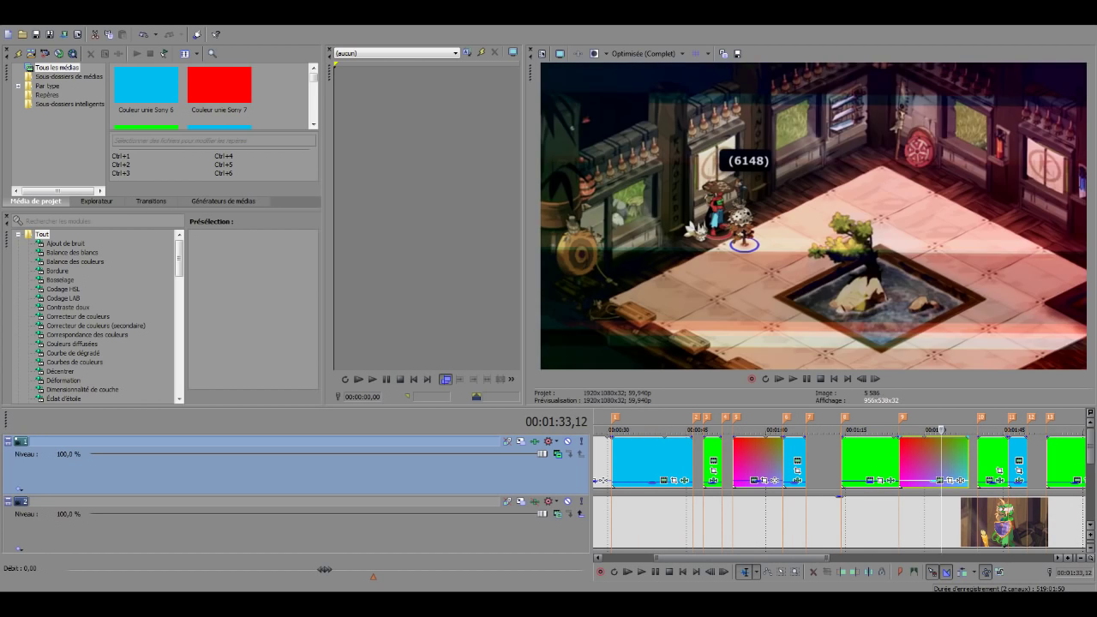
Step: Preview the untinted gap at about 01:11 and the start of the green event at 01:14
click(827, 428)
scroll(691, 480, down, 5)
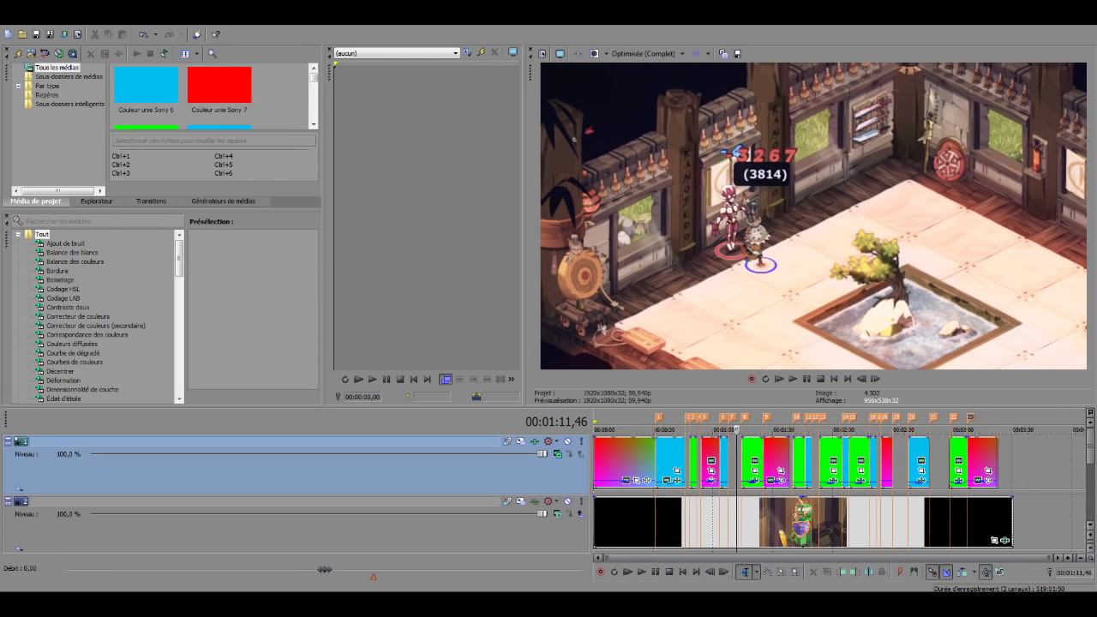
click(742, 429)
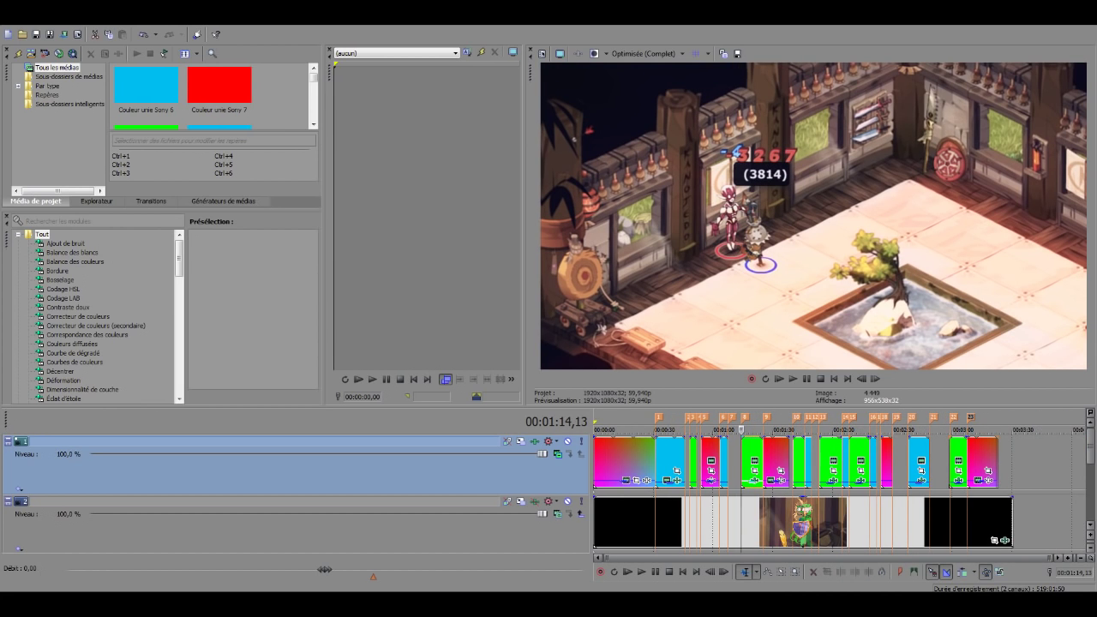
click(736, 428)
scroll(735, 480, up, 2)
mouse_move(405, 604)
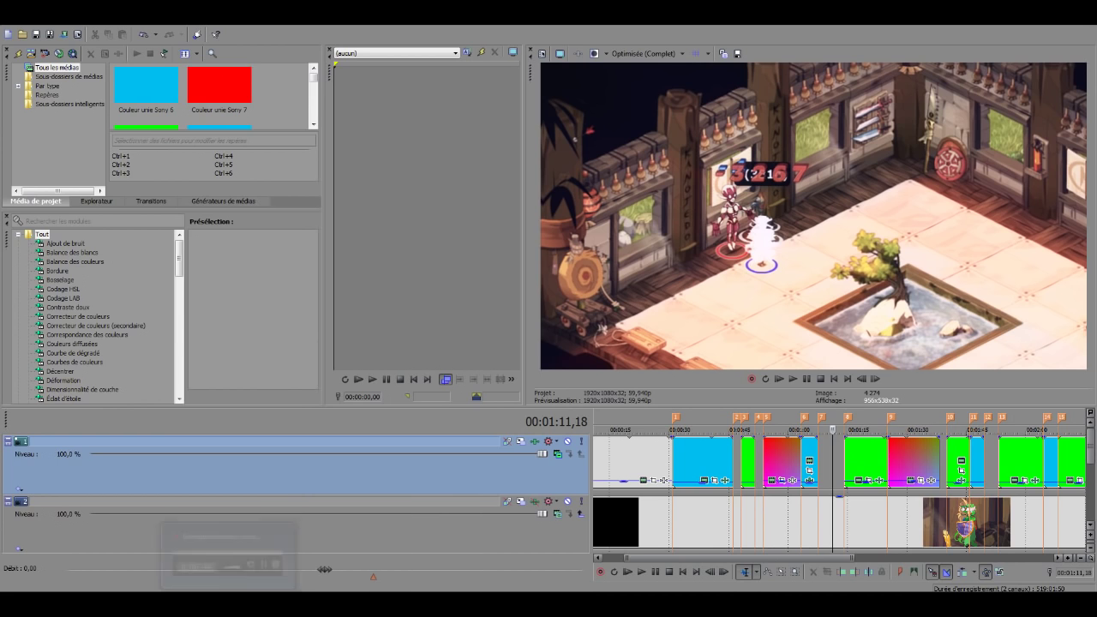
Step: Preview the scenes under the first blue colour event at about 00:36 and 00:43
click(694, 461)
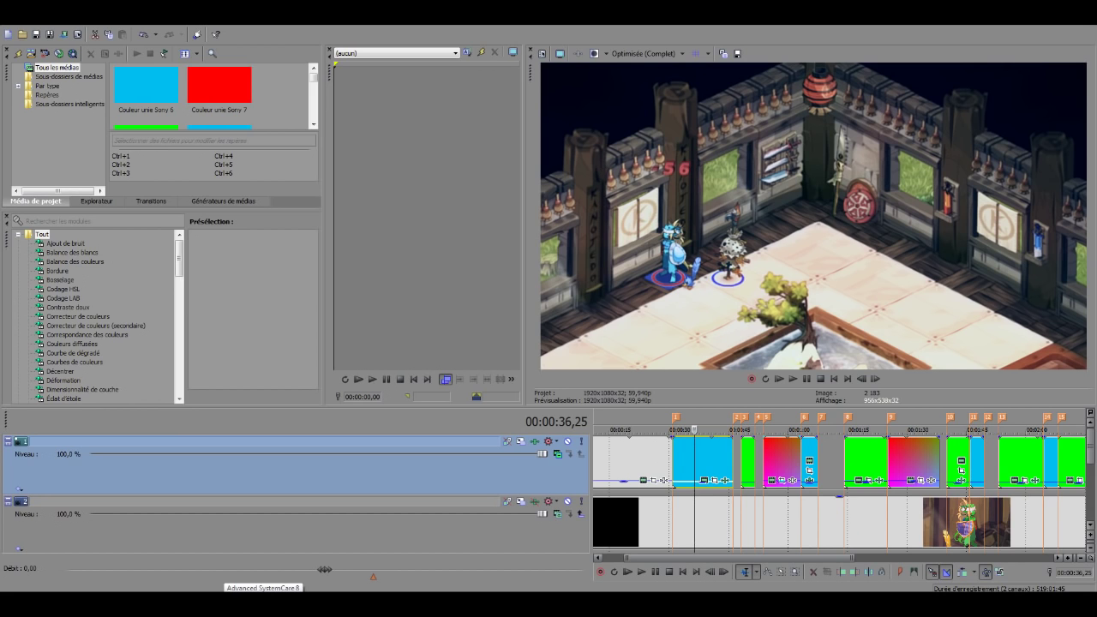
click(742, 463)
scroll(742, 463, up, 3)
click(824, 463)
click(787, 461)
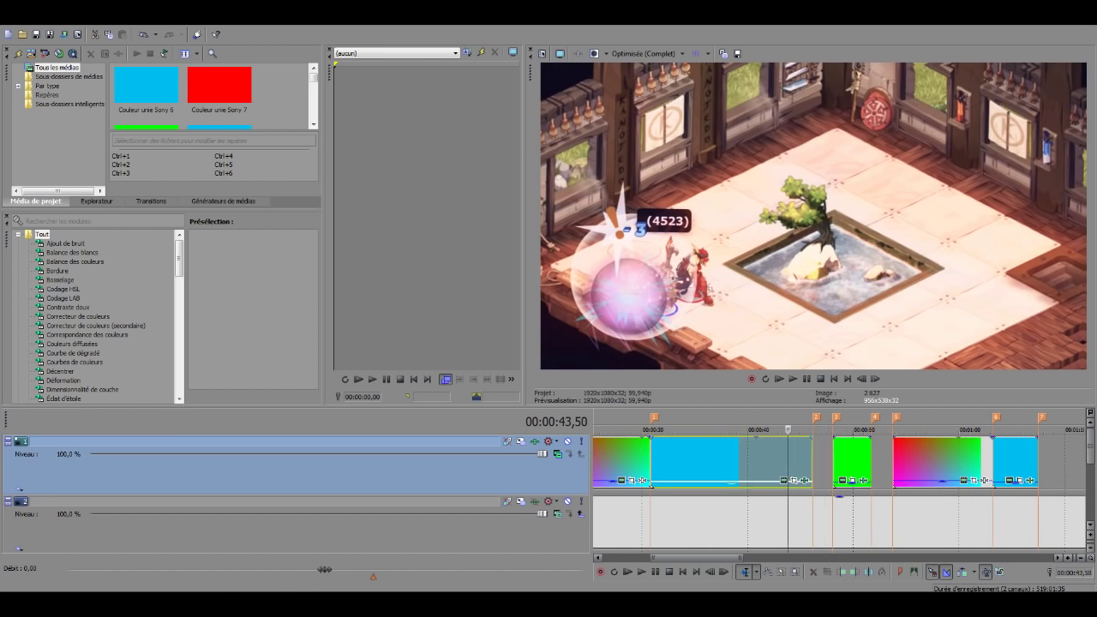
Step: Preview the green event at about 00:48 and the gap before it at about 00:47
click(823, 461)
click(841, 462)
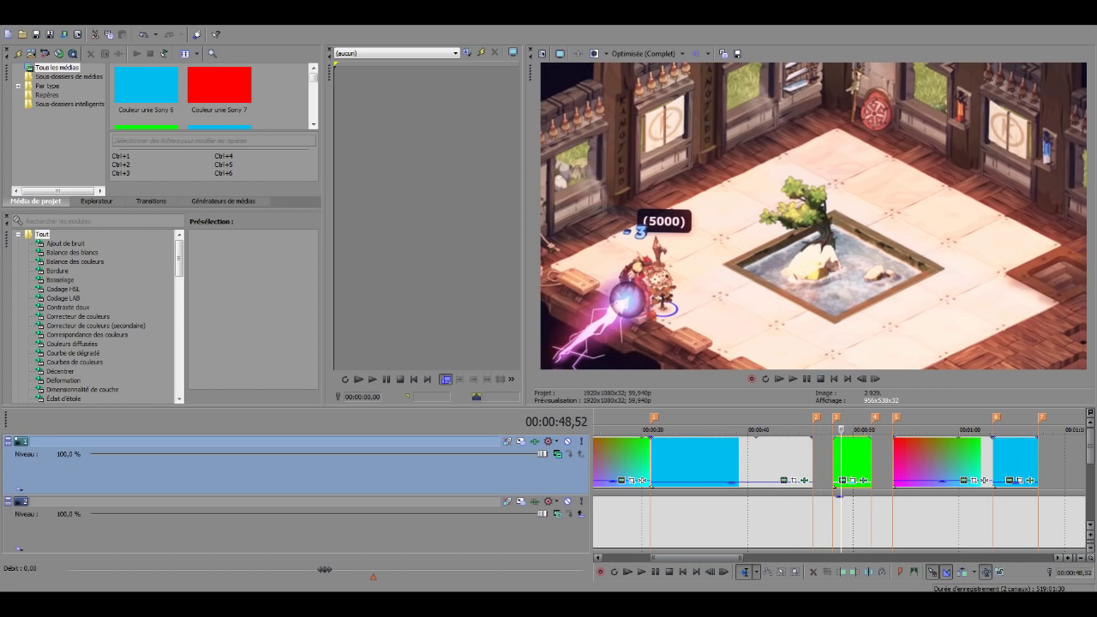
click(811, 462)
click(824, 461)
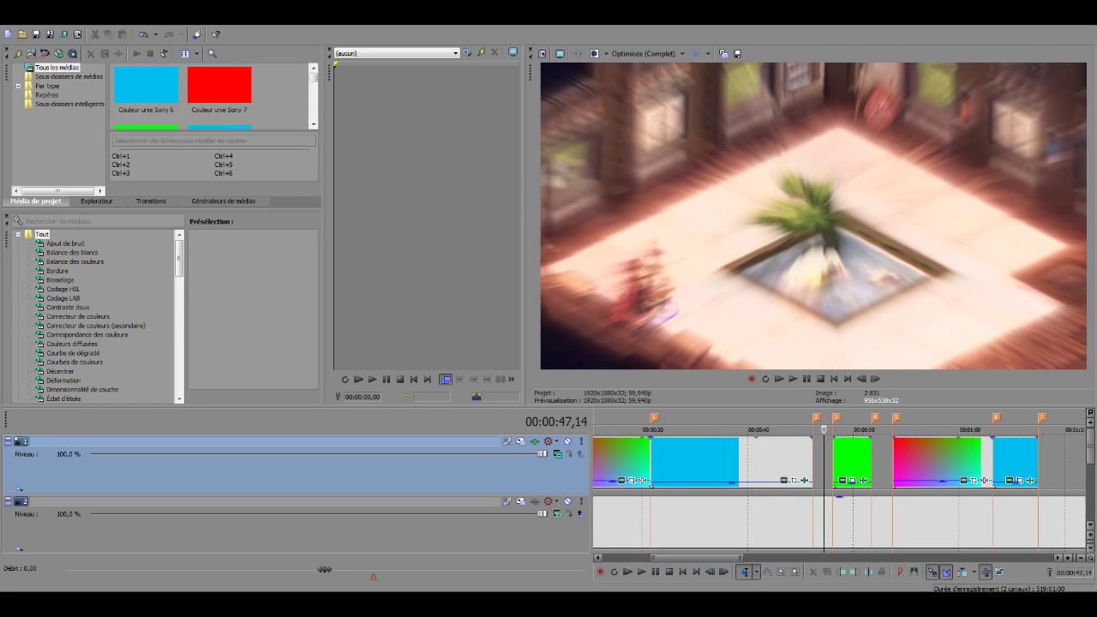
Step: Play the footage from about 00:47 to the gradient event at about 00:56
scroll(823, 461, down, 1)
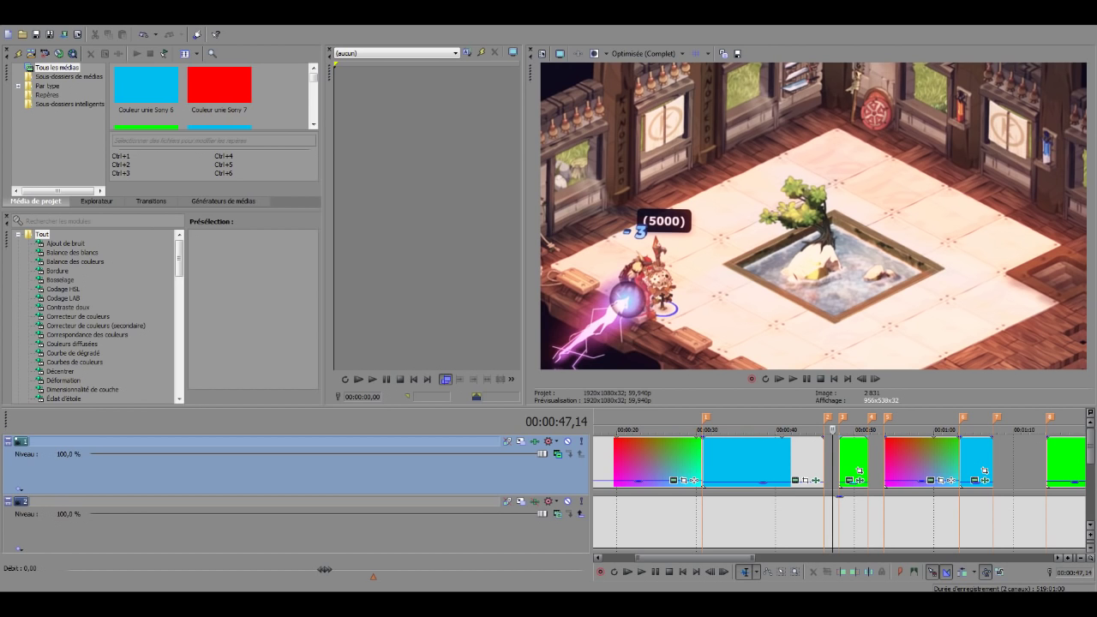
key(space)
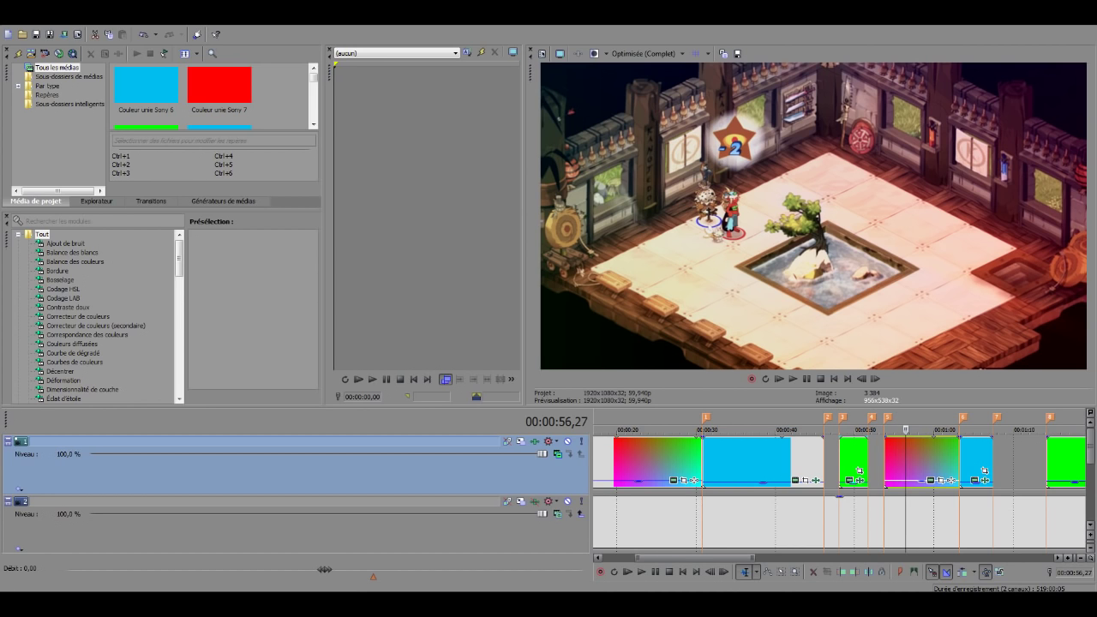
scroll(840, 493, down, 2)
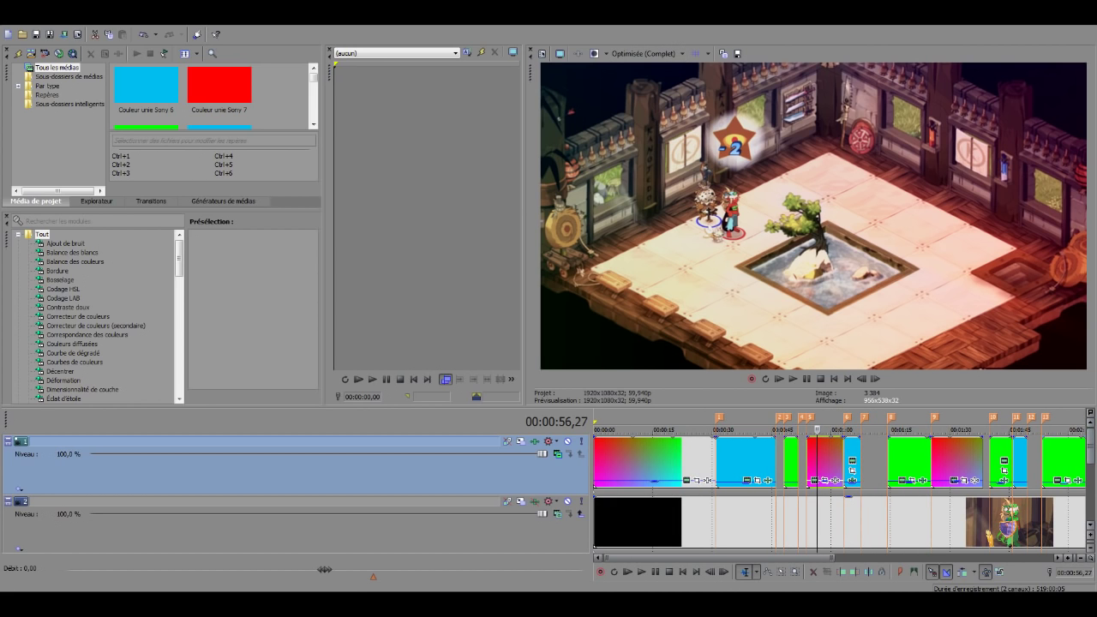
Step: Open the footage event's Magic Bullet Looks editor, inspect the preset looks and the graded picture closely, and close the event effects
key(Down)
click(1005, 540)
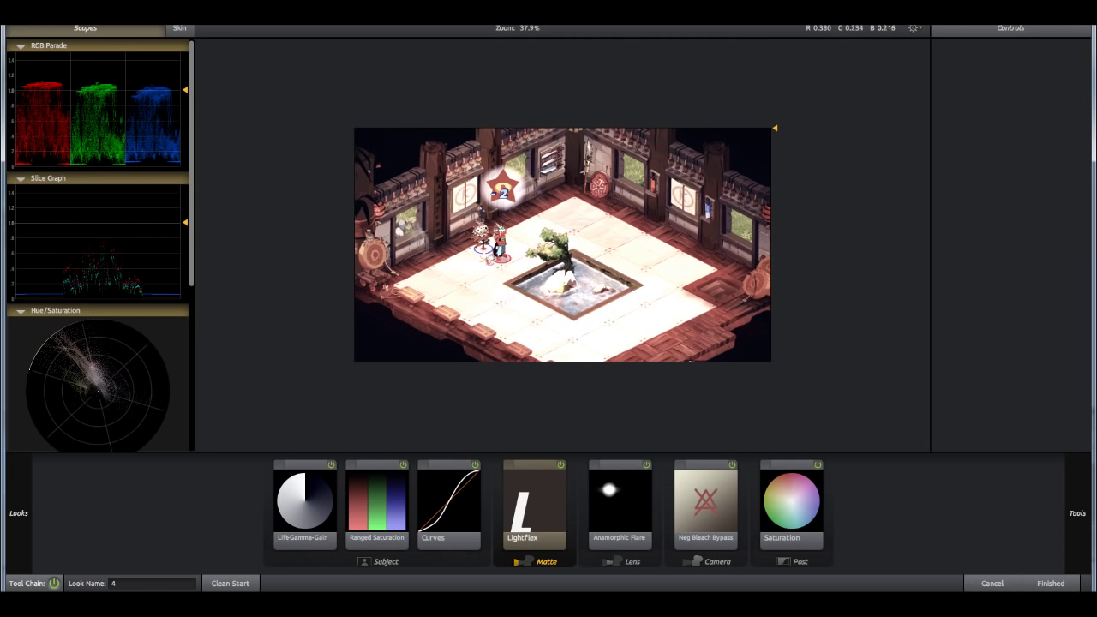
mouse_move(18, 513)
scroll(133, 257, down, 3)
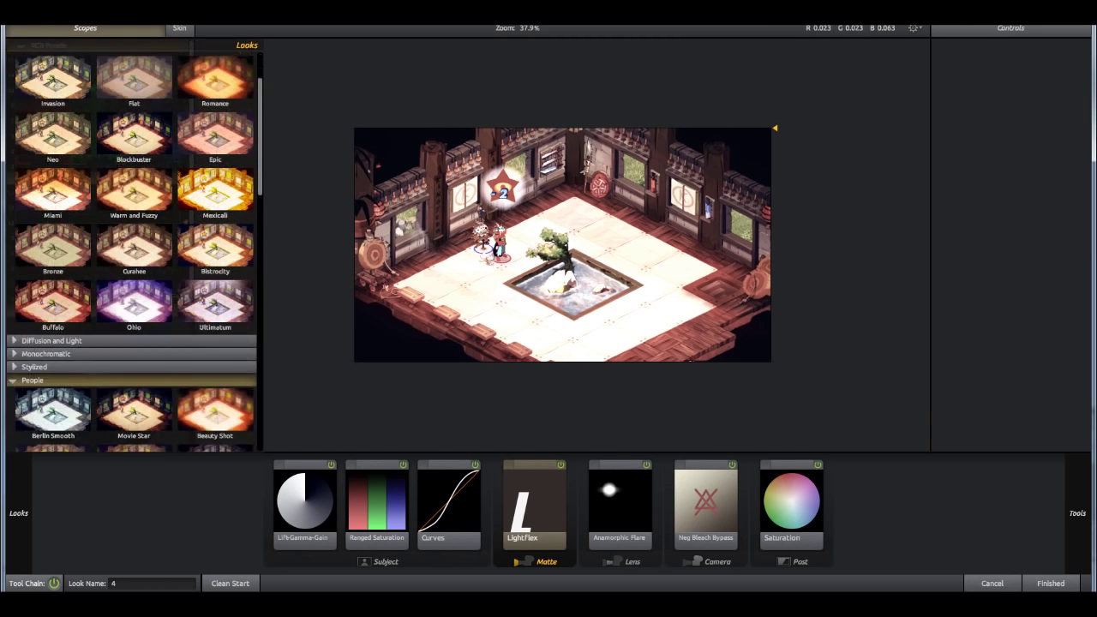
scroll(568, 248, up, 5)
scroll(613, 182, up, 3)
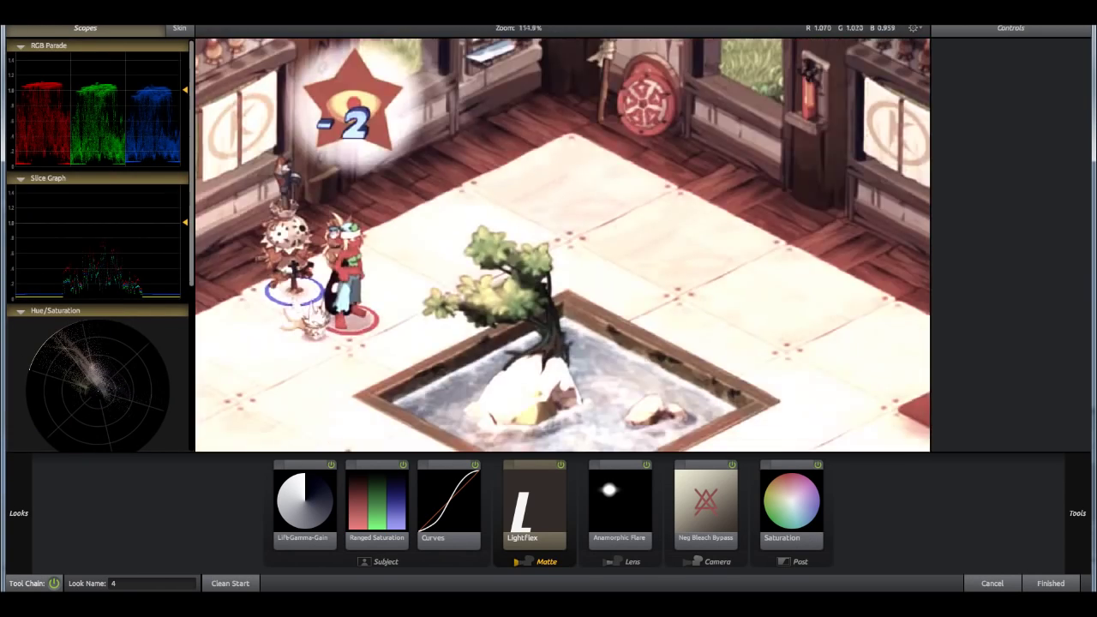
scroll(562, 244, down, 3)
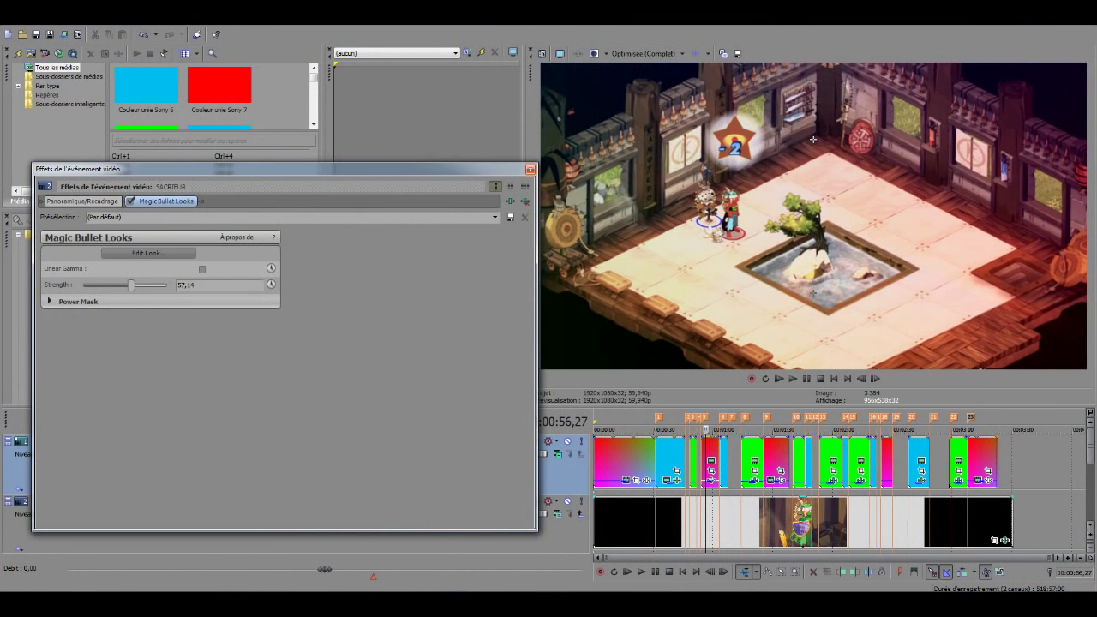
click(530, 168)
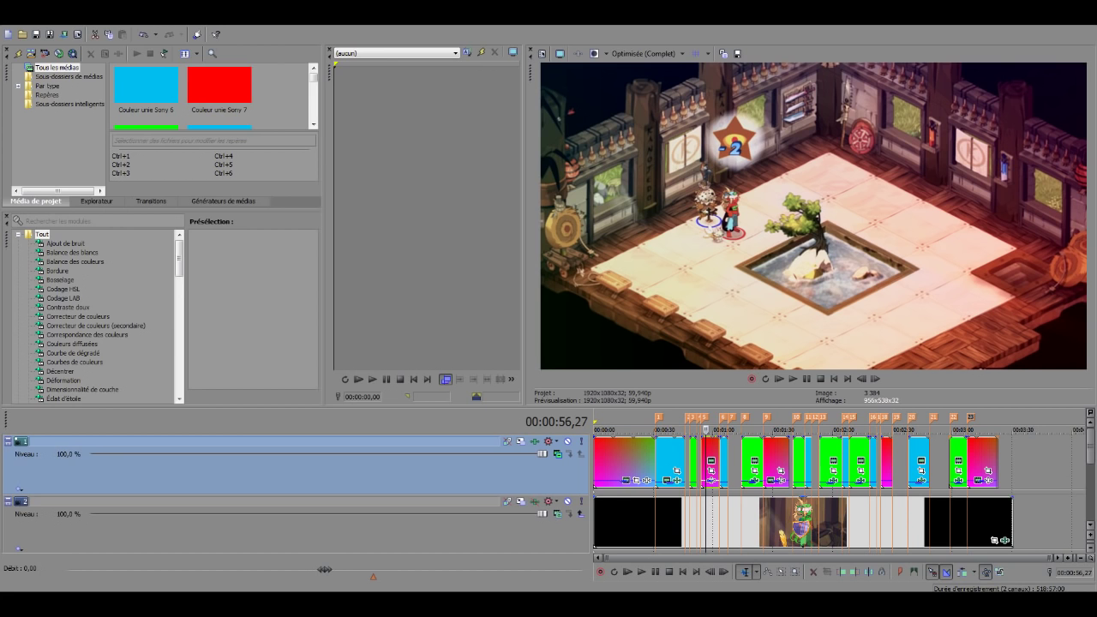
Step: Preview the footage in the untinted gap at about 02:54
click(741, 521)
scroll(741, 522, up, 2)
scroll(741, 521, down, 2)
click(923, 521)
click(941, 521)
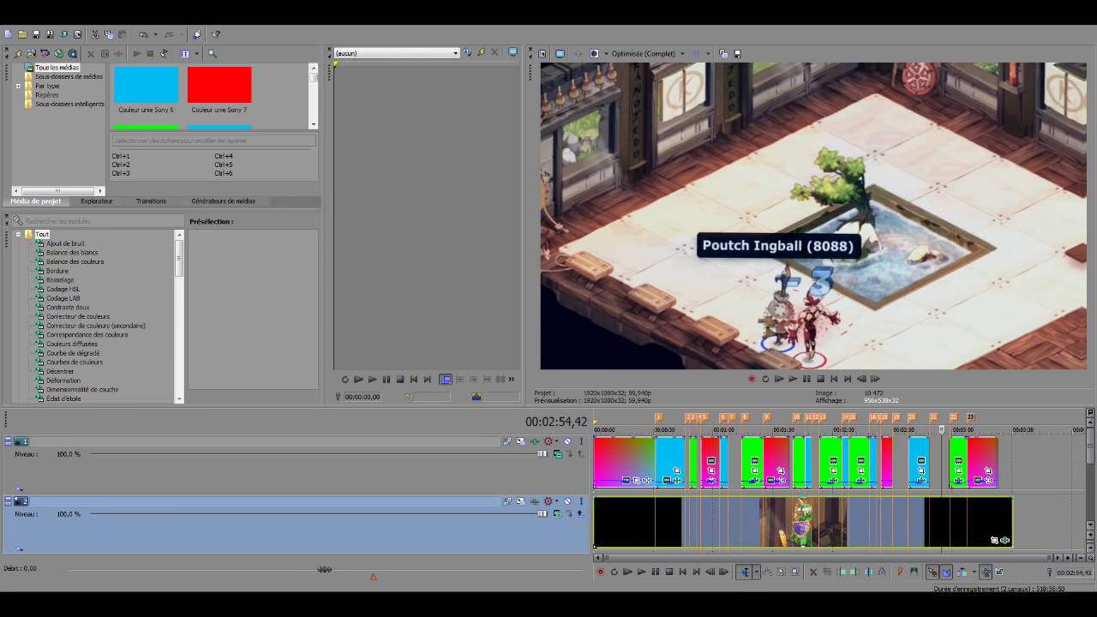
Step: Preview the scenes under the last green event at about 03:05 and the final gradient event at about 03:11
scroll(942, 522, up, 3)
scroll(941, 522, down, 1)
click(886, 522)
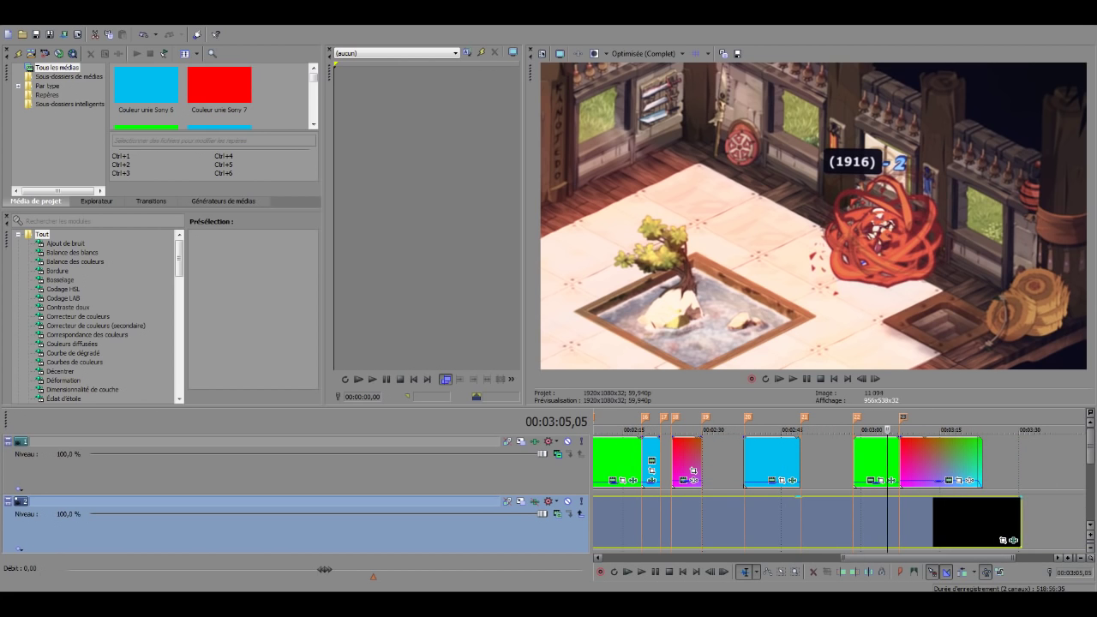
click(918, 522)
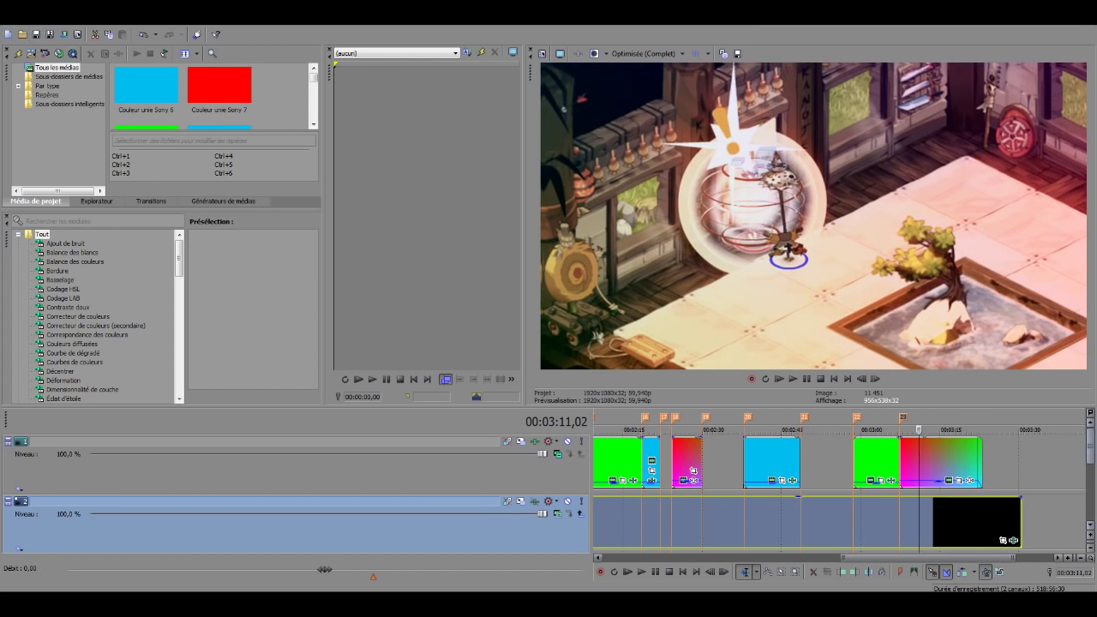
Step: Place the playhead at about 00:30 on the footage track and open that track's RSMB motion blur effect
scroll(1013, 480, down, 3)
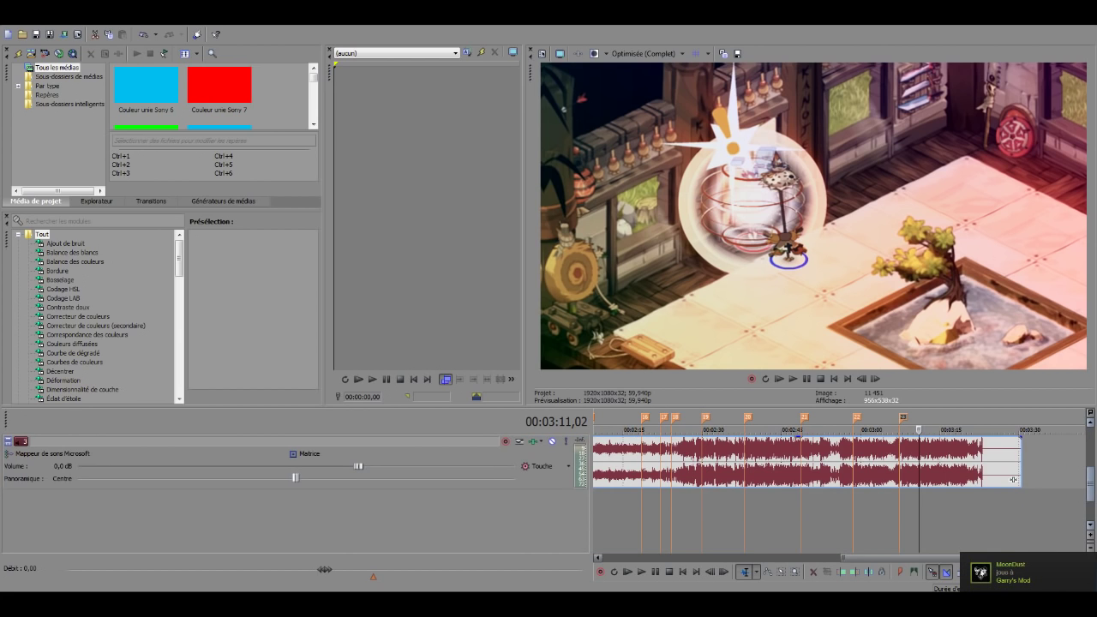
scroll(1012, 480, up, 1)
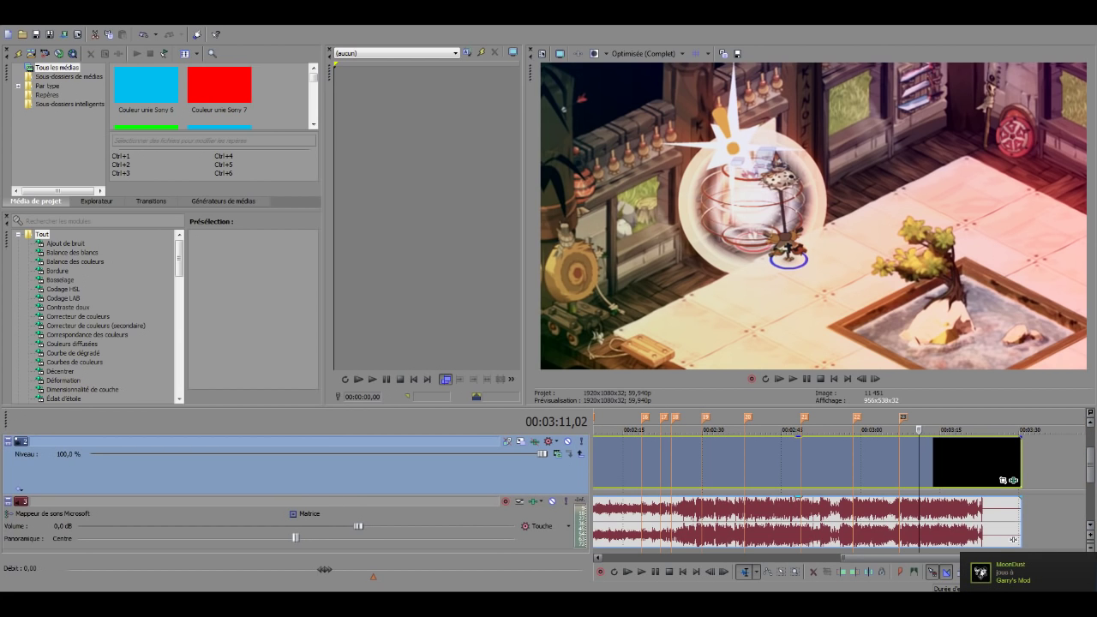
scroll(1013, 539, up, 1)
scroll(1013, 539, down, 1)
scroll(1012, 539, down, 4)
click(654, 463)
click(534, 441)
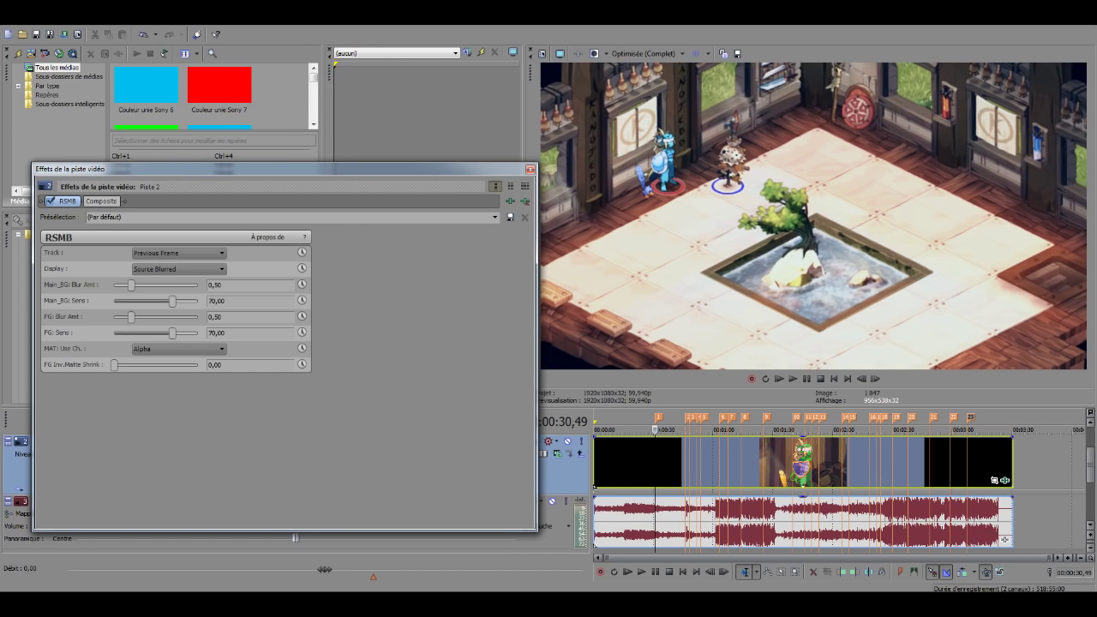
Step: Preview the footage at about 02:08 with the RSMB settings showing, close the track effects, and preview about 02:11
click(849, 463)
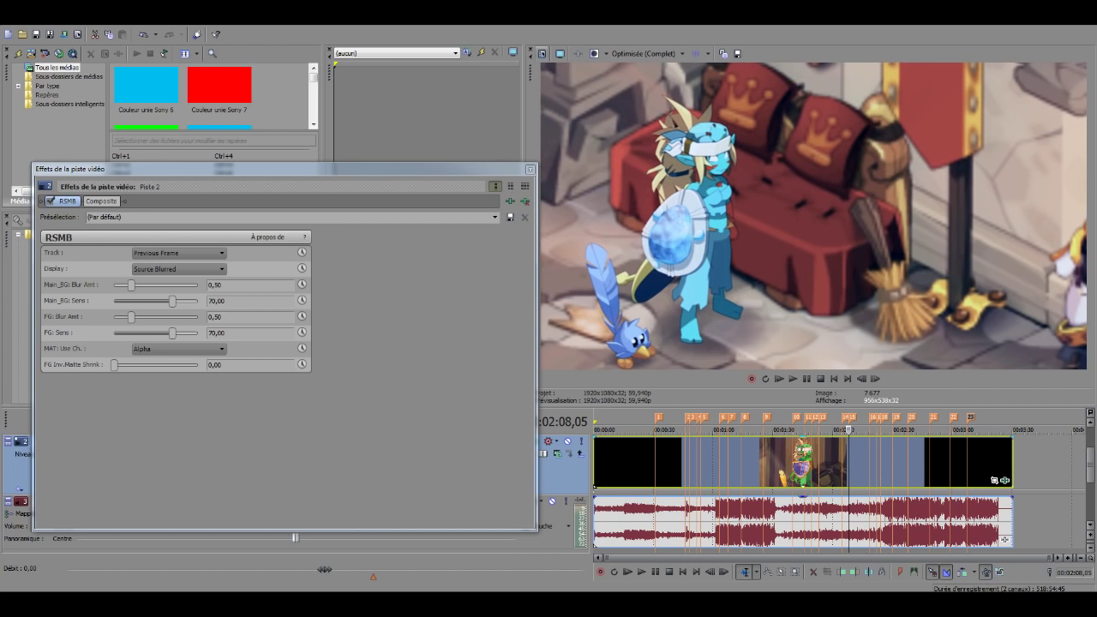
scroll(848, 463, up, 3)
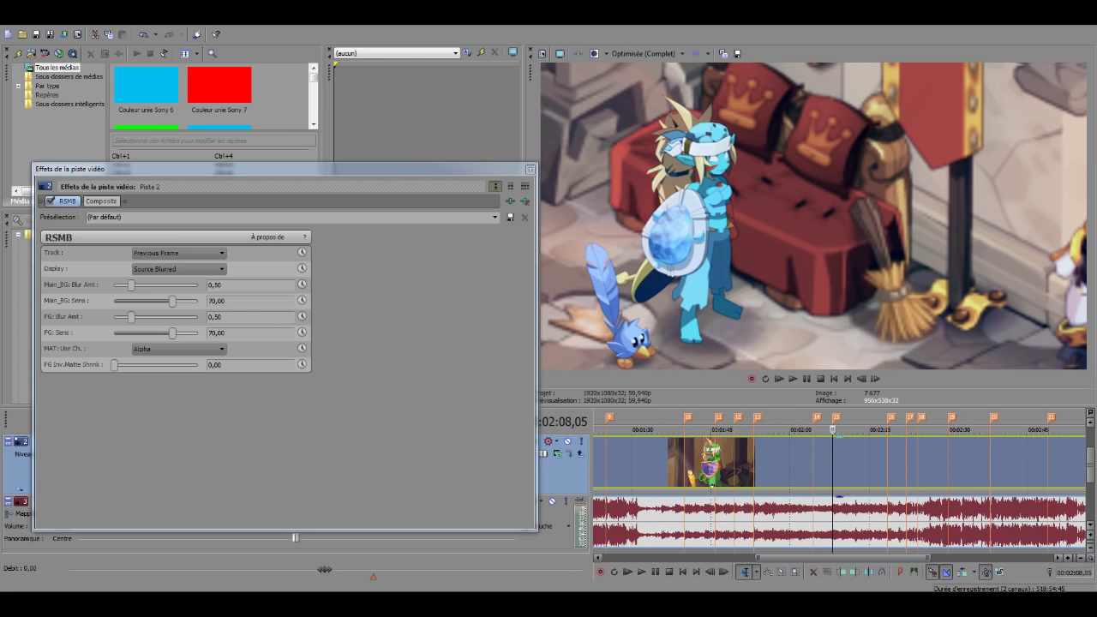
click(530, 169)
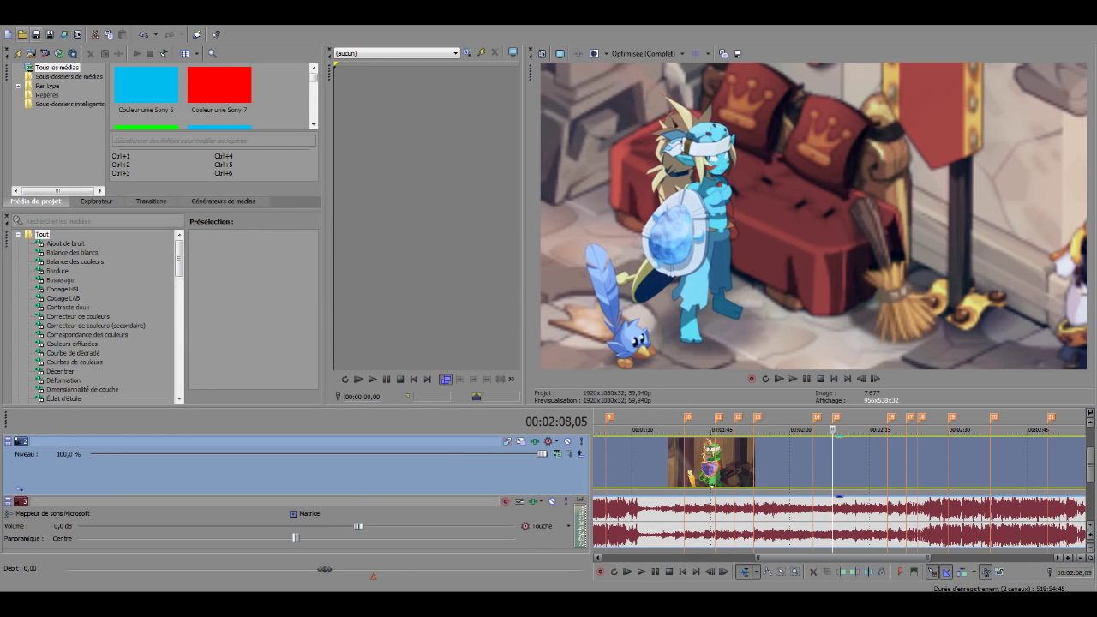
click(850, 463)
scroll(850, 462, down, 1)
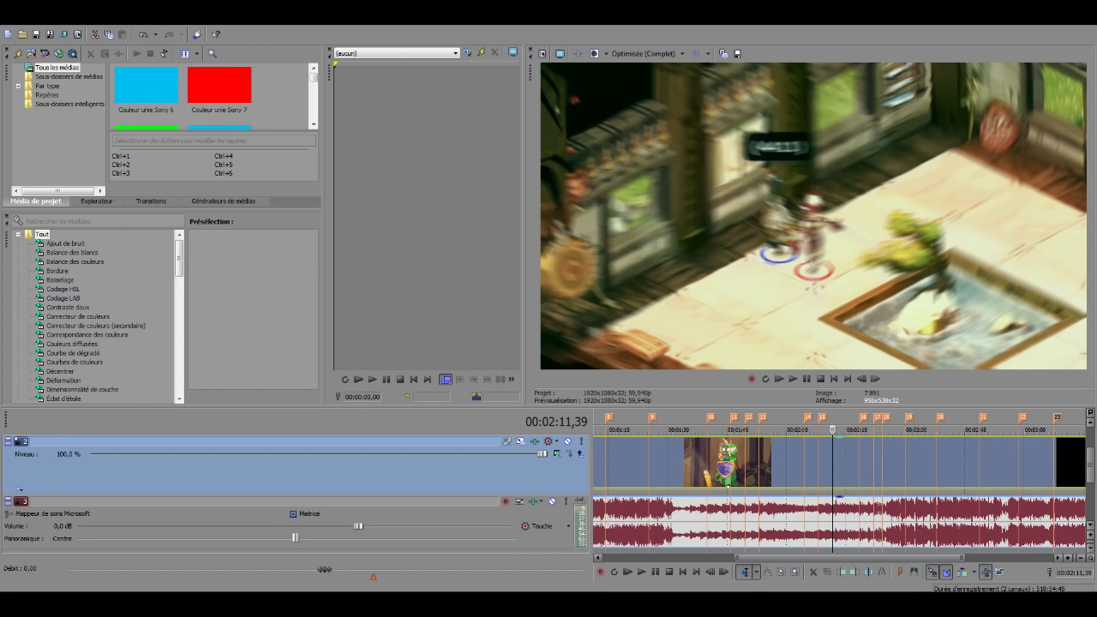
Step: Preview the footage at about 02:01, 01:12 and 00:51
click(791, 462)
scroll(791, 463, down, 2)
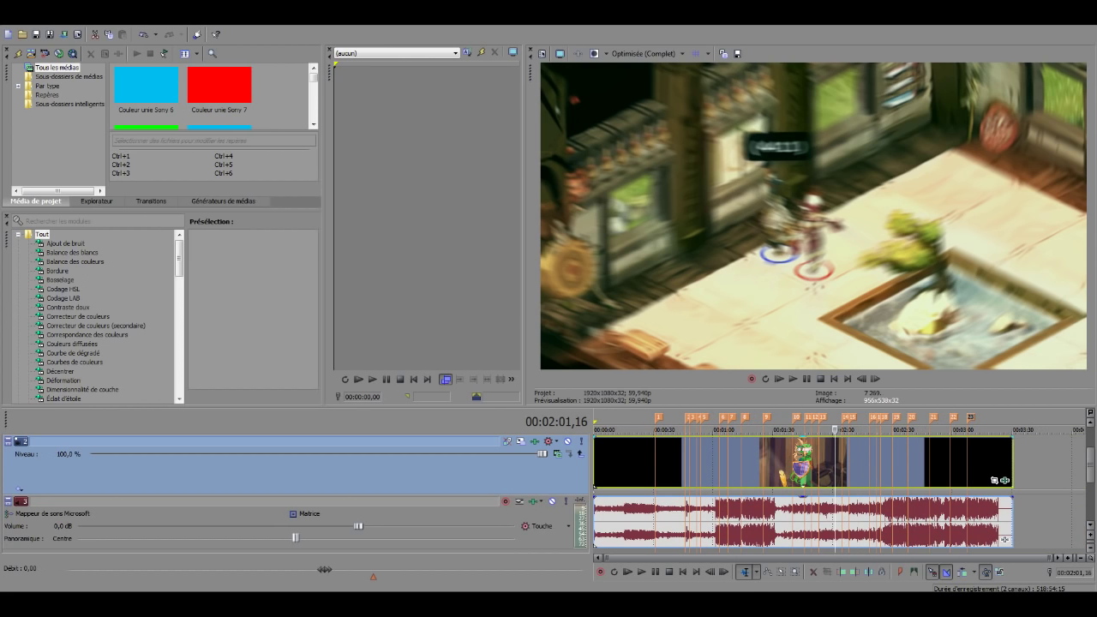
click(737, 463)
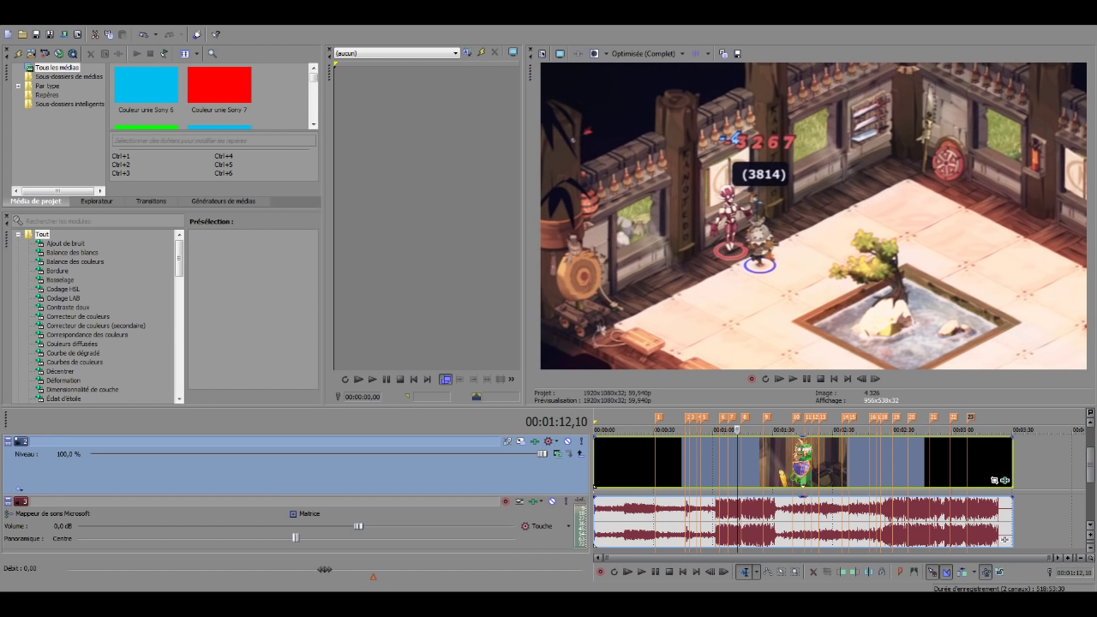
key(Up)
click(741, 462)
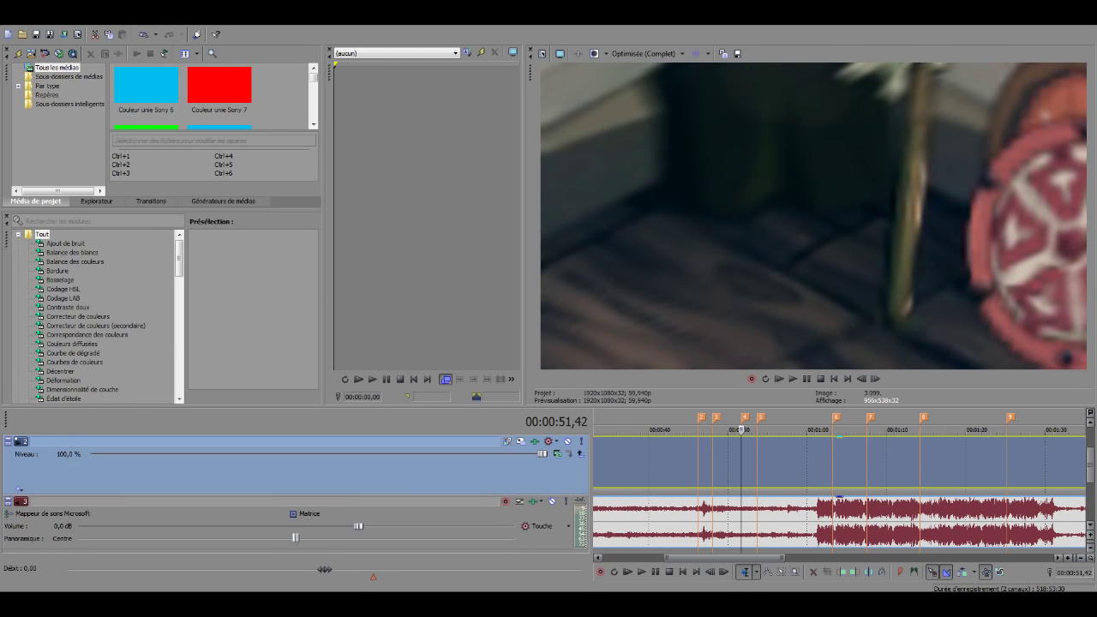
Step: Open the Render As settings for ETALO and choose the RENDUDOFUS template under the Video for Windows (*.avi) format
click(12, 19)
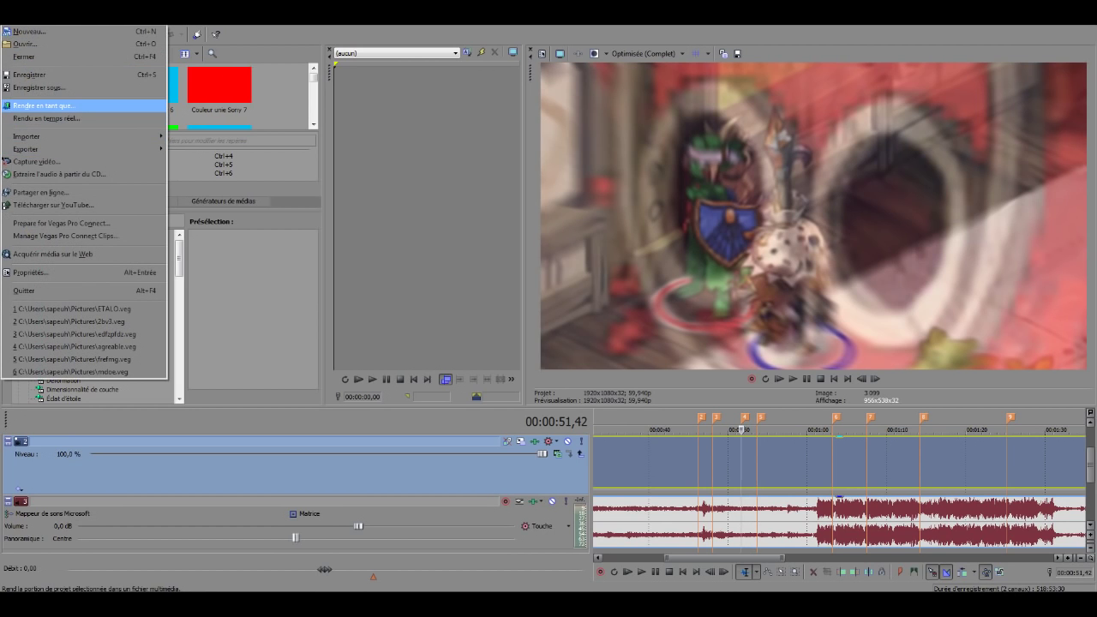
key(Escape)
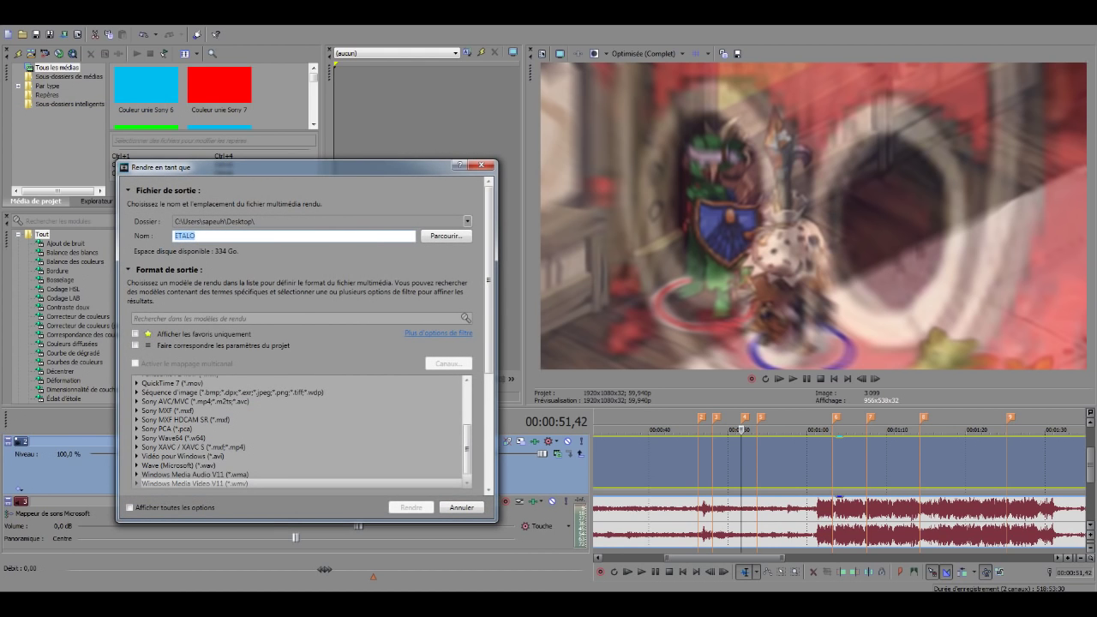
scroll(310, 334, down, 1)
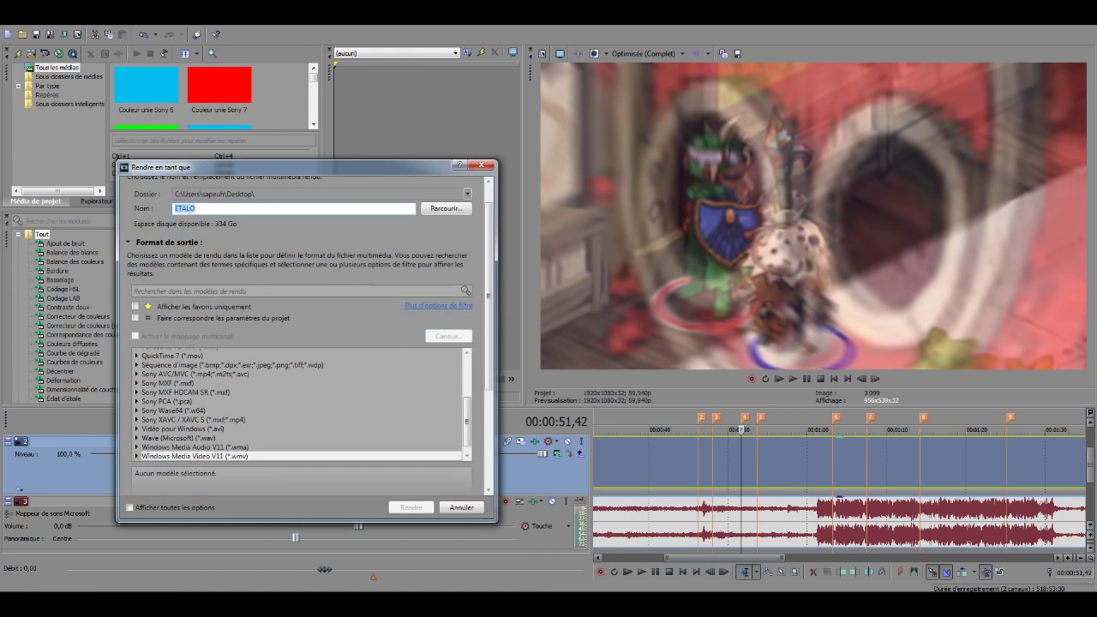
click(137, 428)
scroll(189, 428, down, 6)
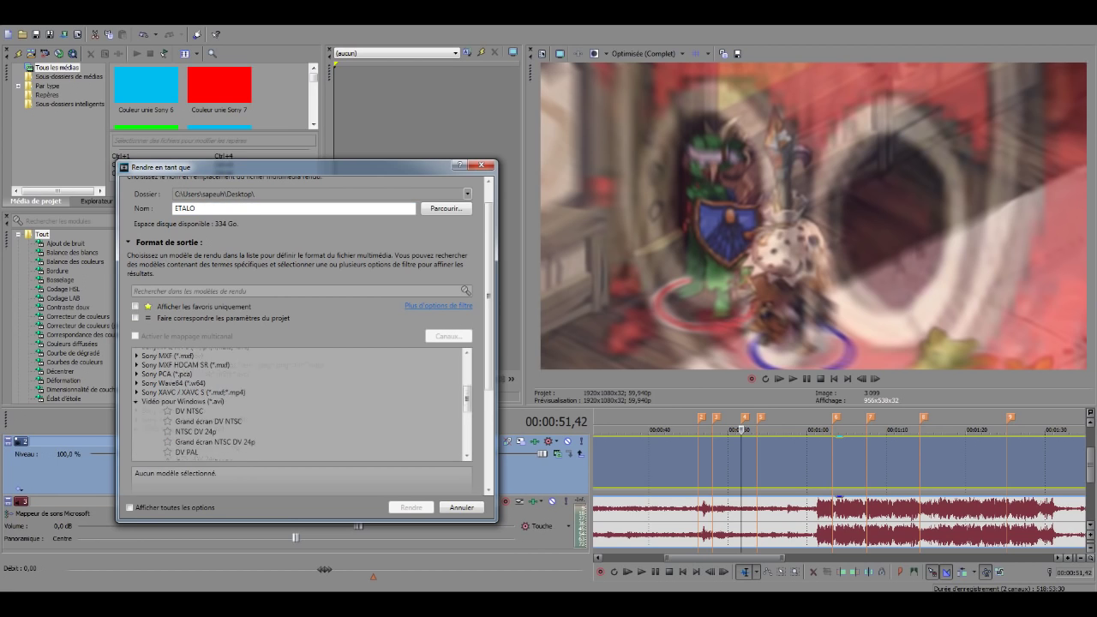
click(197, 438)
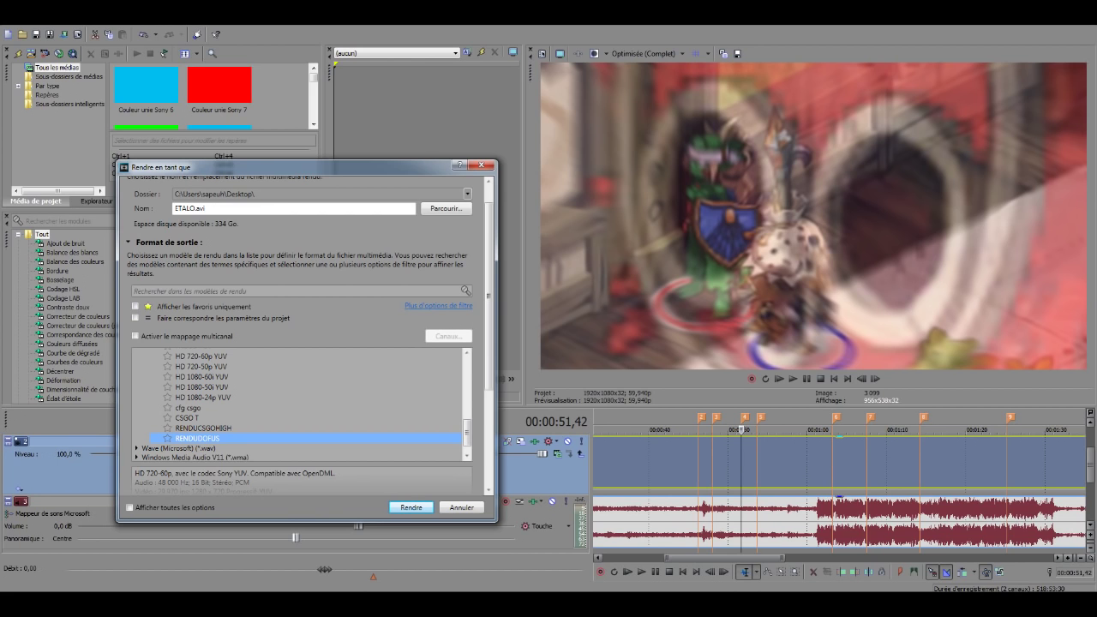
key(super)
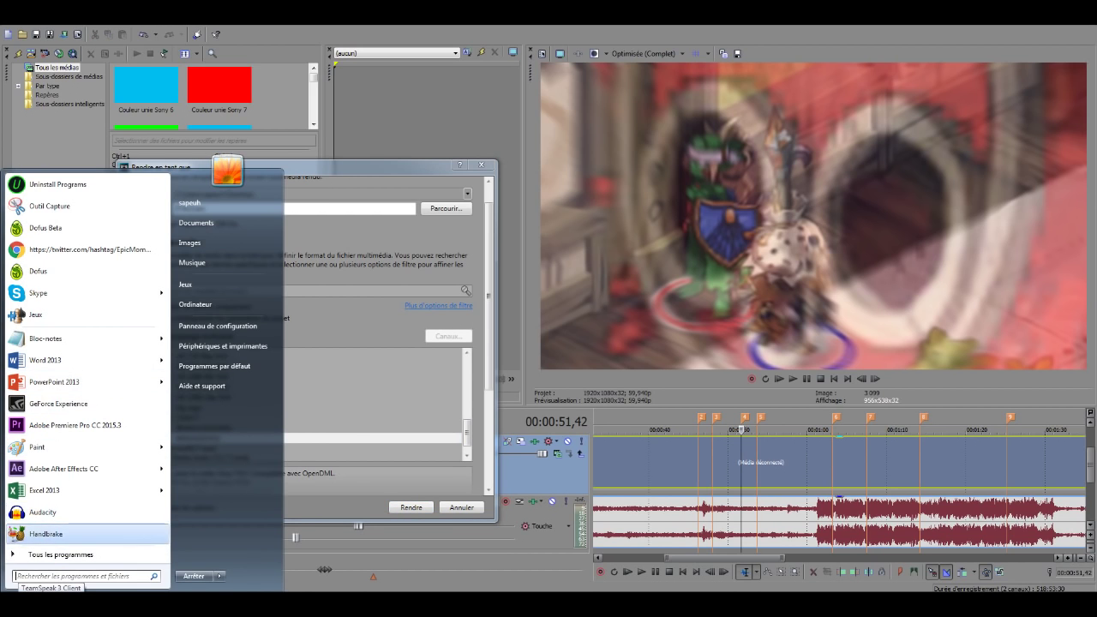
key(super)
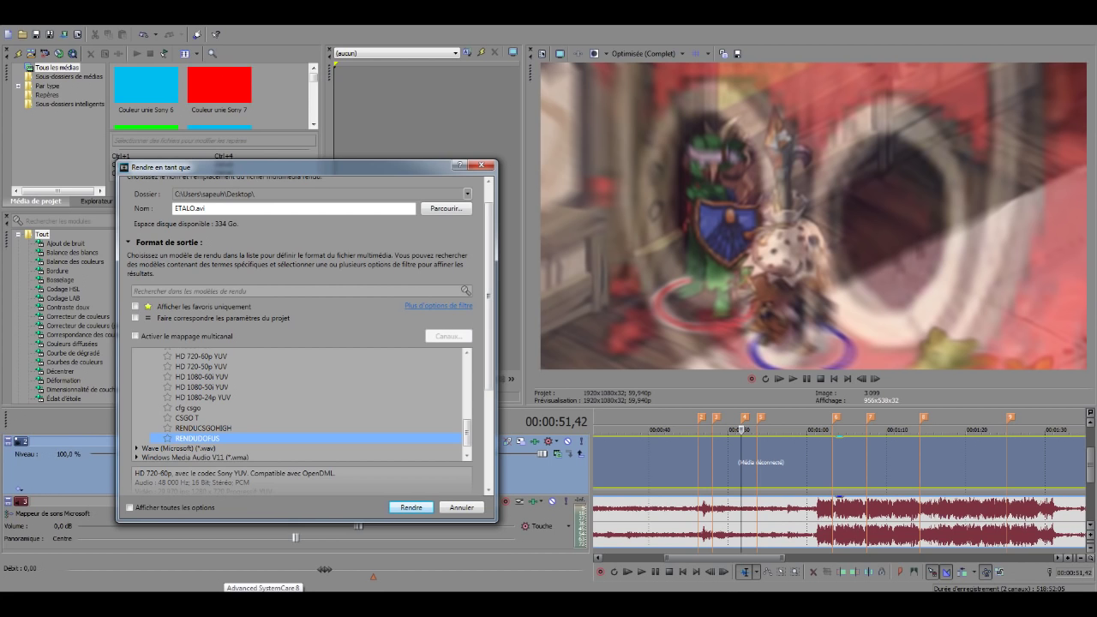
click(263, 605)
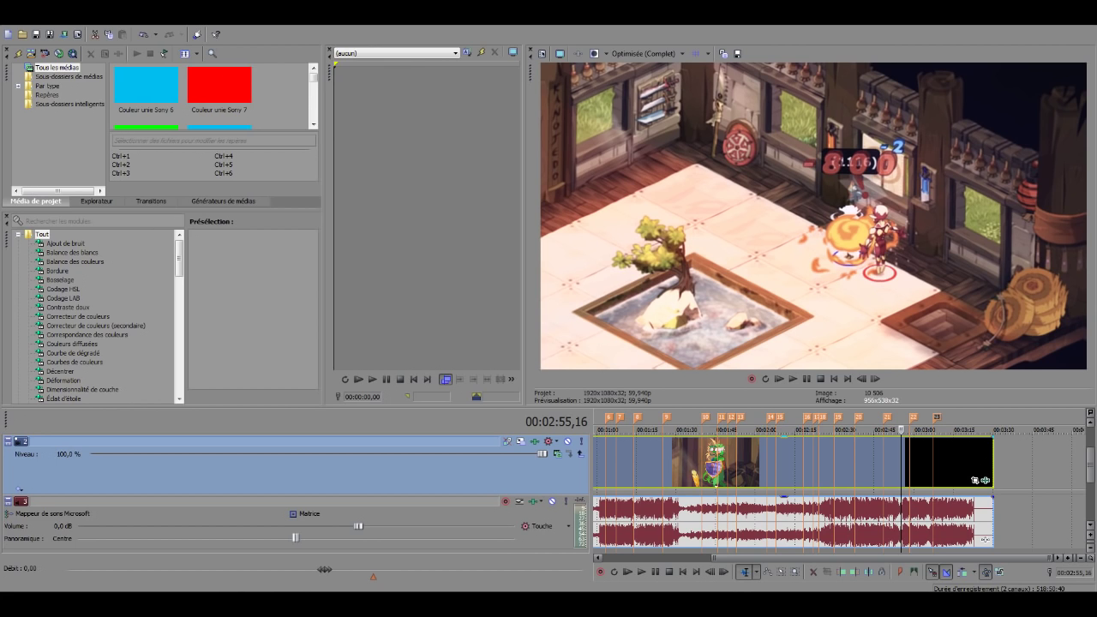
Step: Switch to the agreable.veg project and preview its opening title at about 00:06
mouse_move(134, 604)
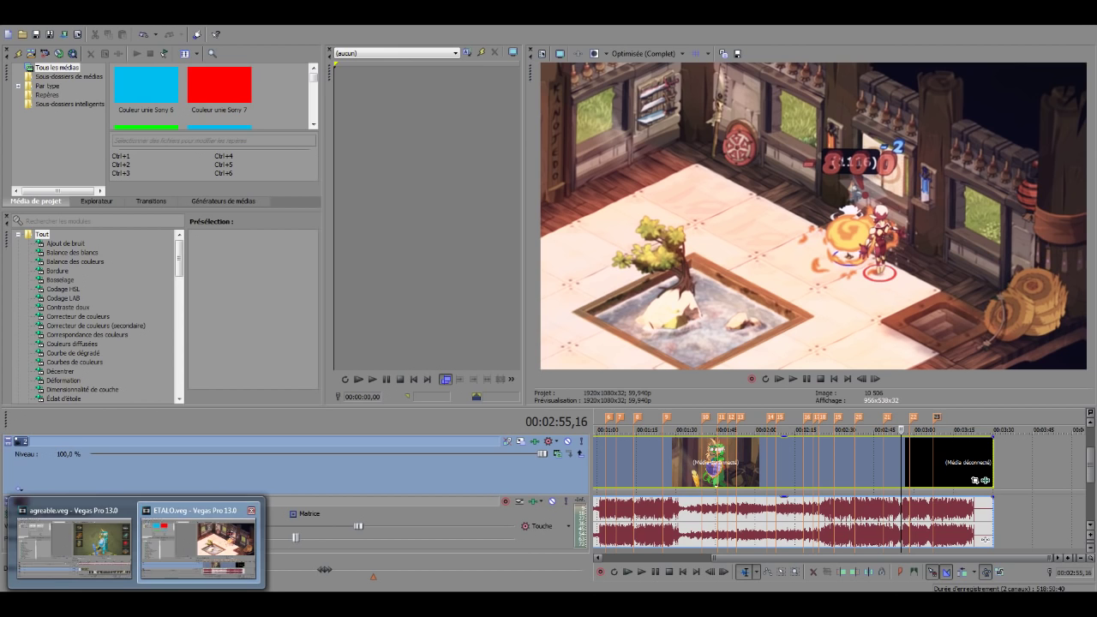
click(75, 545)
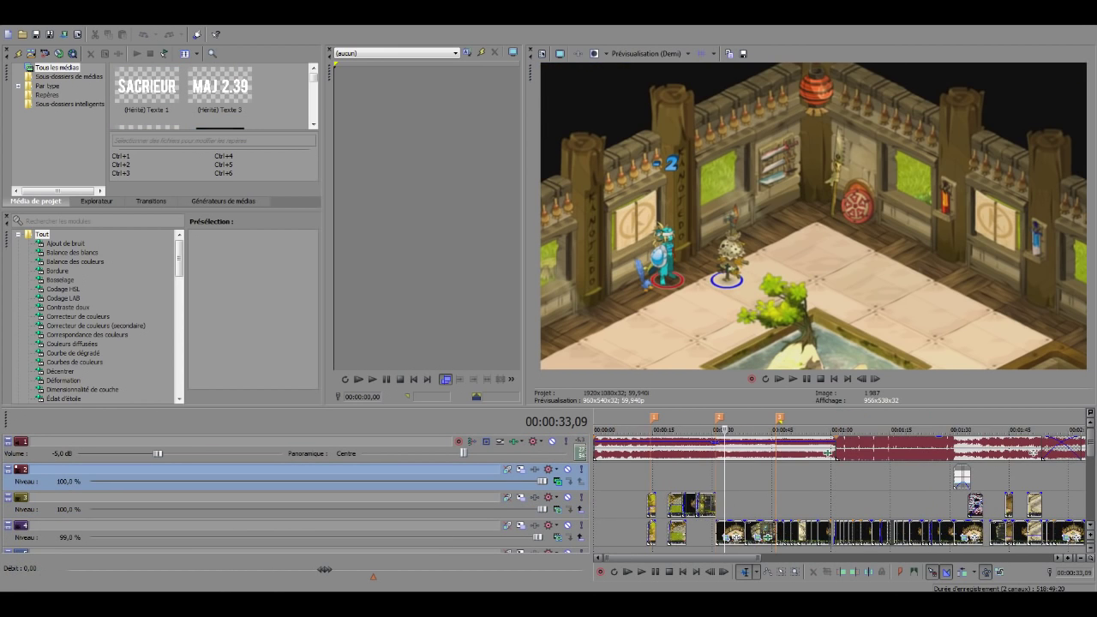
click(684, 477)
click(625, 505)
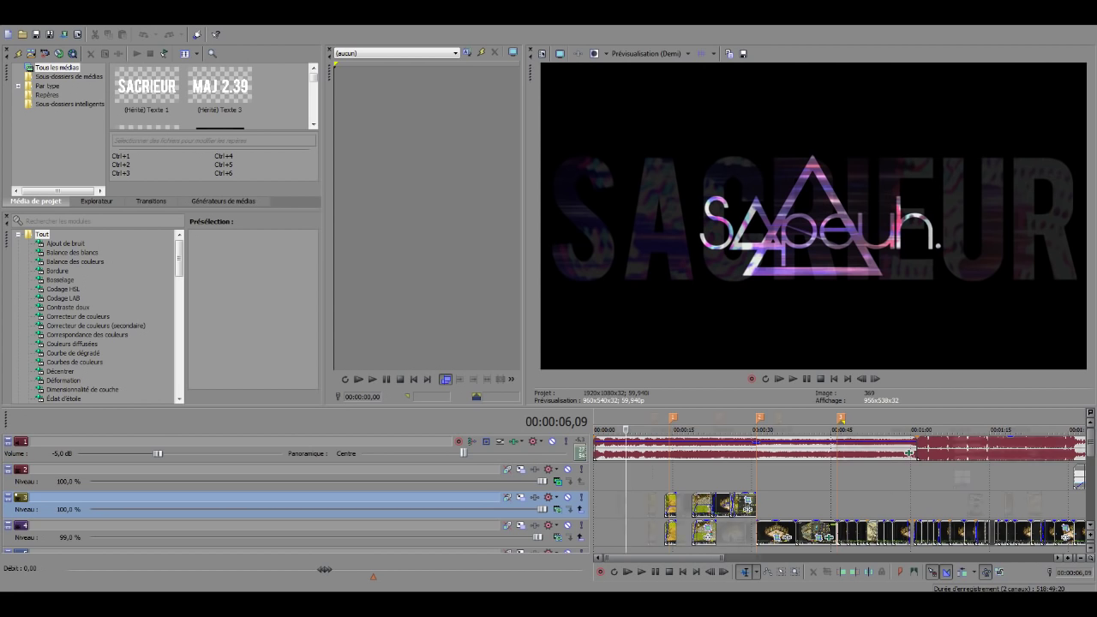
Step: Preview the ungraded clips at about 02:43 and 03:03 and examine the cuts around 03:03 up close
scroll(839, 490, down, 3)
click(917, 477)
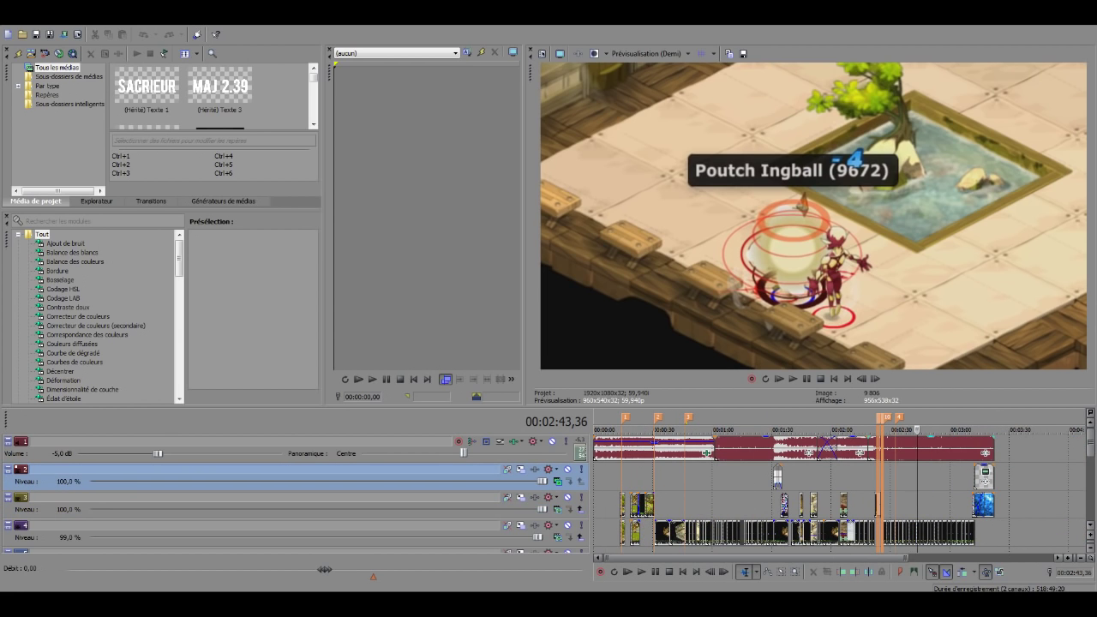
click(948, 449)
scroll(947, 449, up, 1)
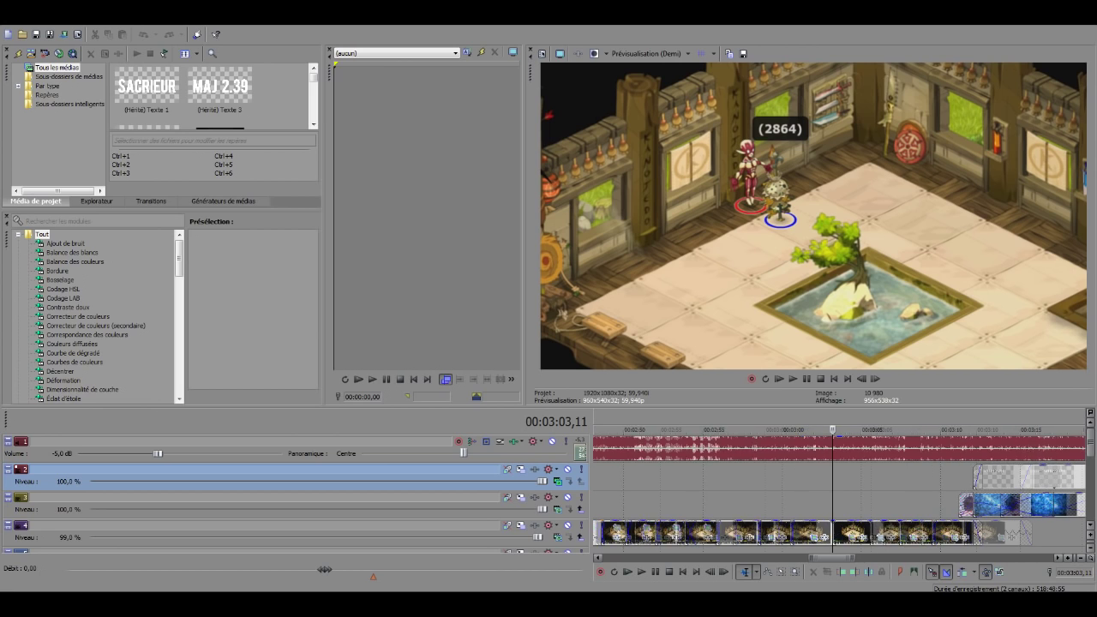
scroll(832, 492, up, 3)
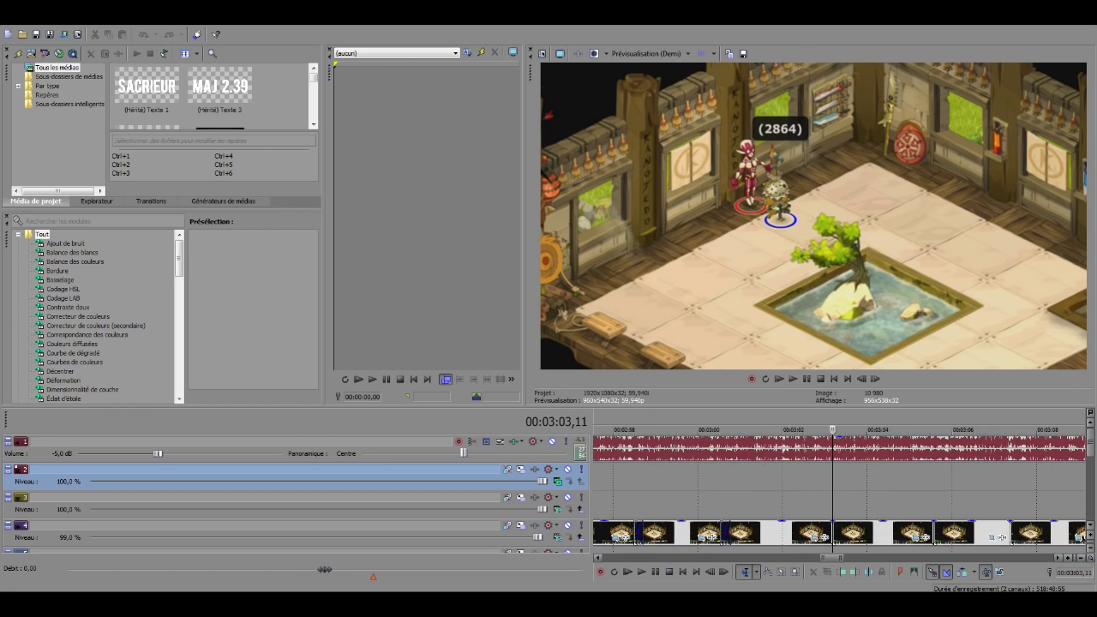
Step: Preview the ungraded clips at about 03:00 and 02:59
scroll(832, 493, down, 5)
click(813, 480)
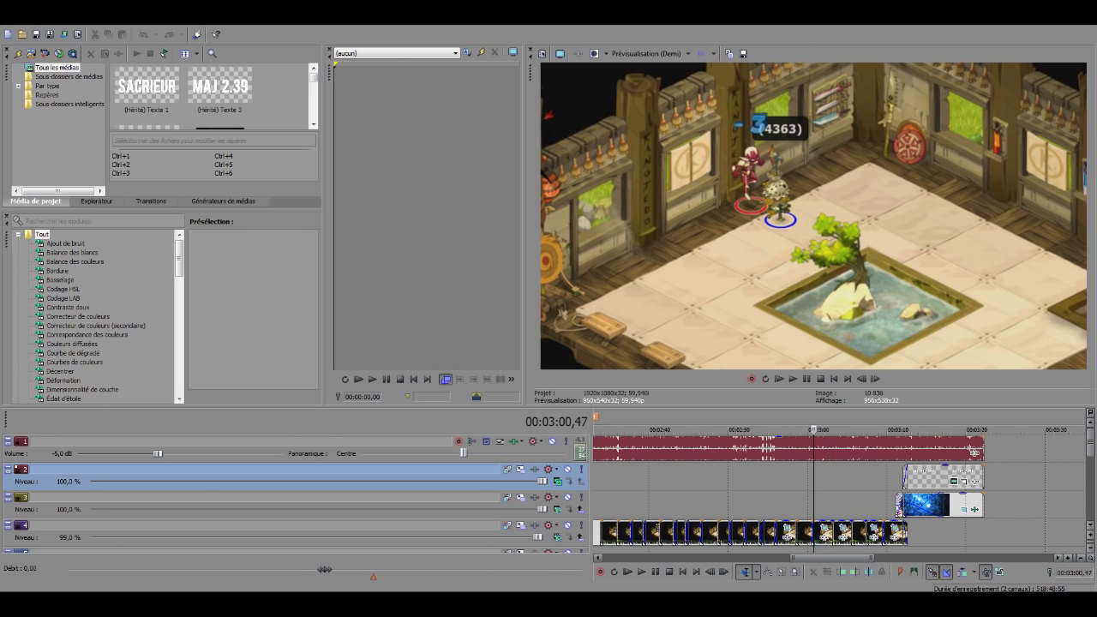
click(803, 480)
scroll(803, 480, up, 3)
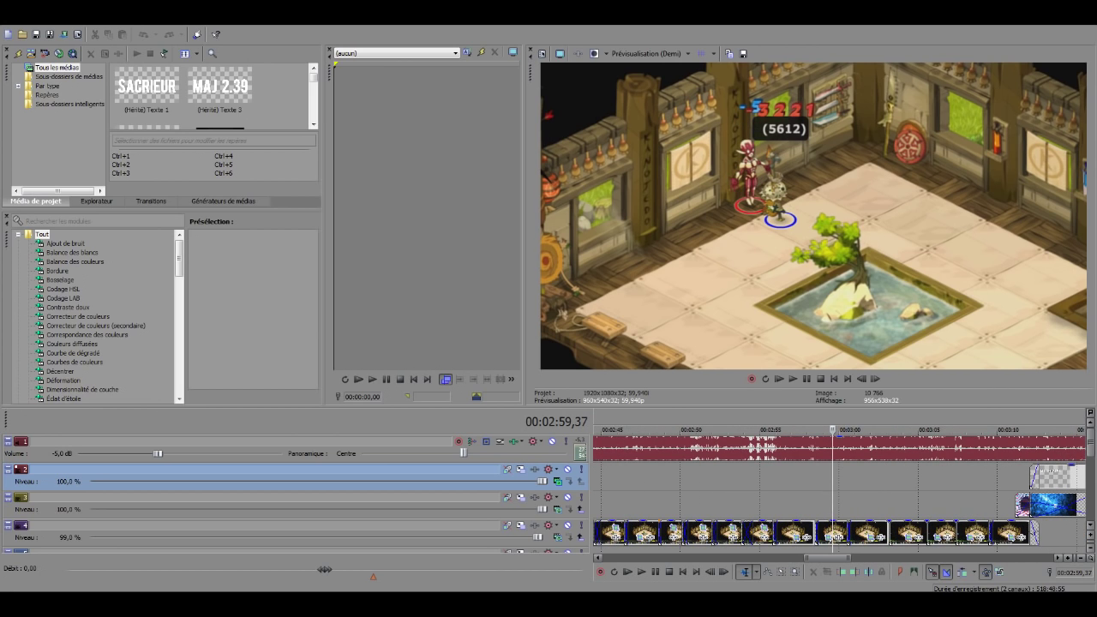
scroll(832, 493, down, 5)
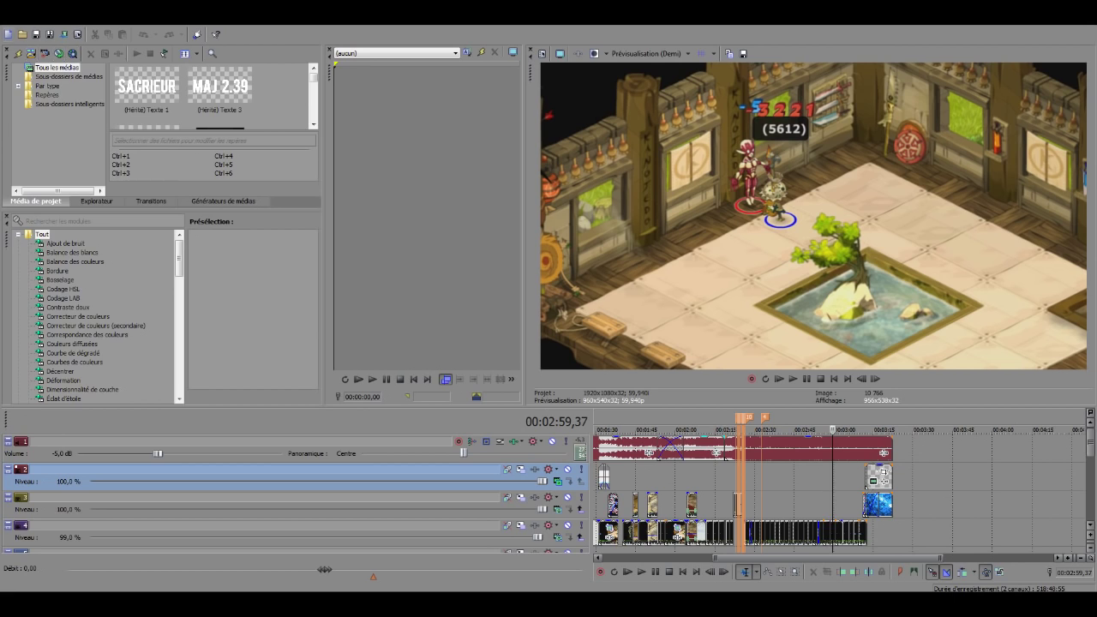
Step: Open the Render As settings for agreable and expand the Video for Windows (*.avi) format to examine its templates
click(12, 20)
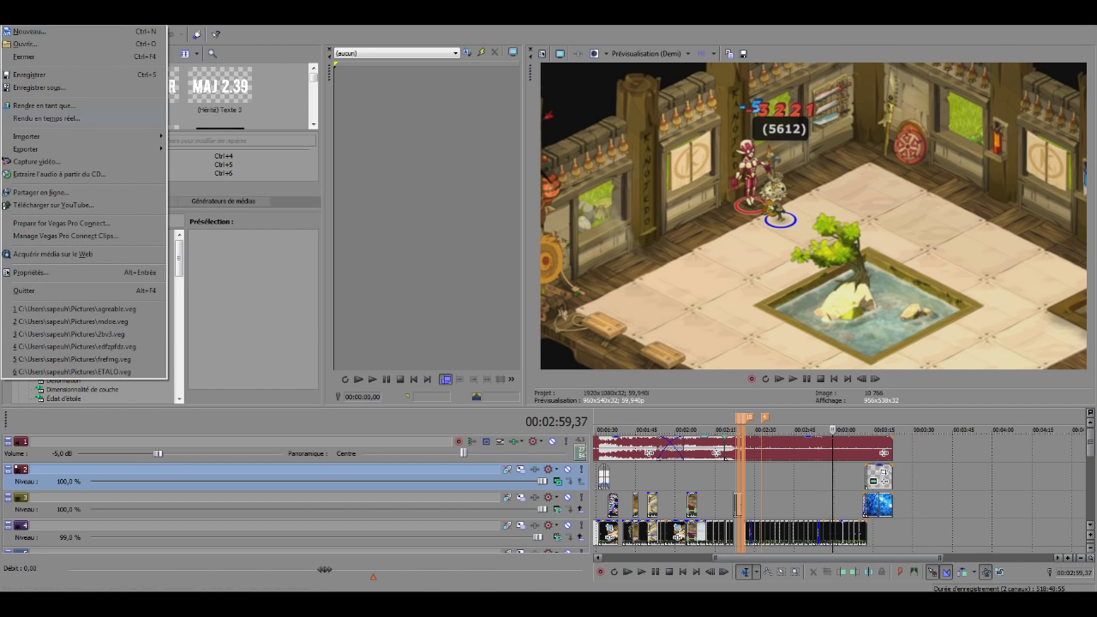
key(Return)
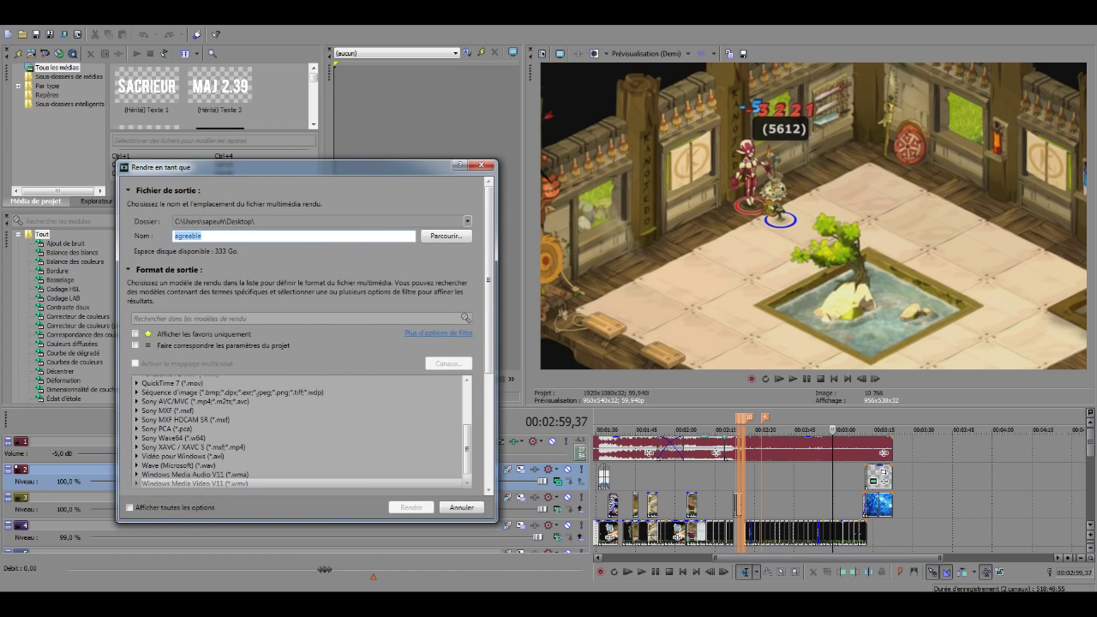
click(137, 457)
scroll(297, 432, down, 4)
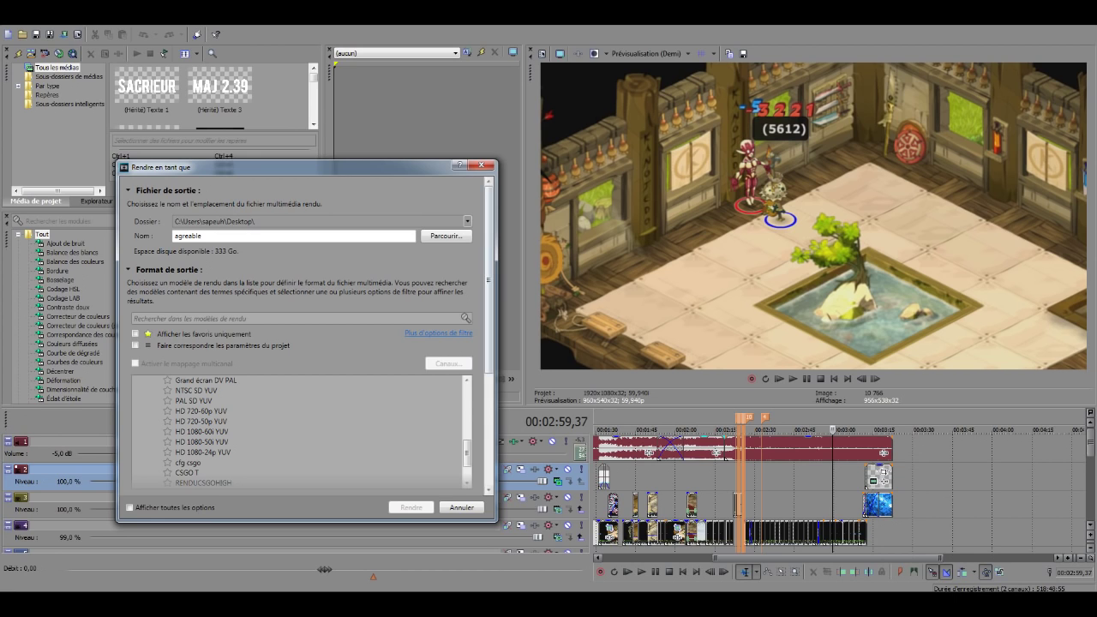
Step: Leave the render settings and preview the footage at about 02:37, 02:04 and 01:53
click(775, 503)
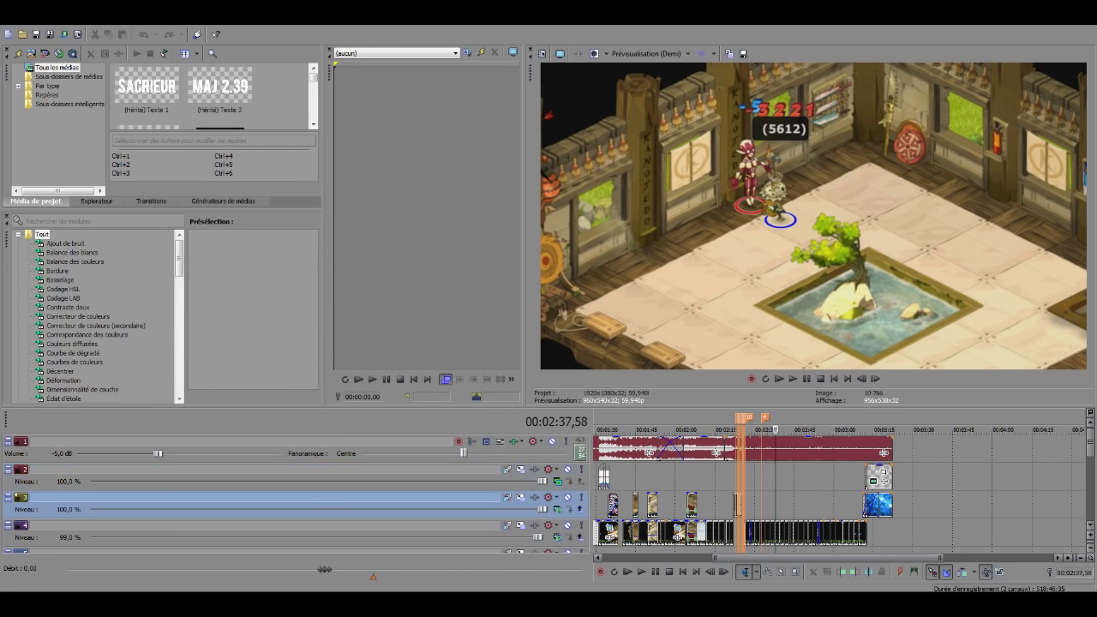
scroll(775, 504, up, 3)
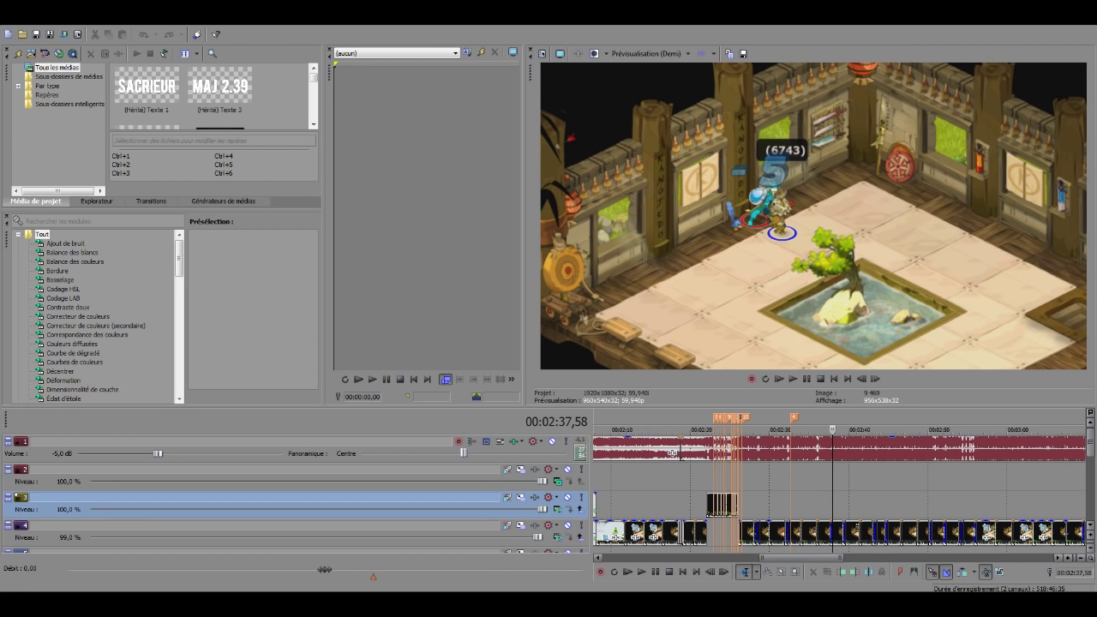
click(769, 478)
scroll(768, 478, down, 2)
click(731, 478)
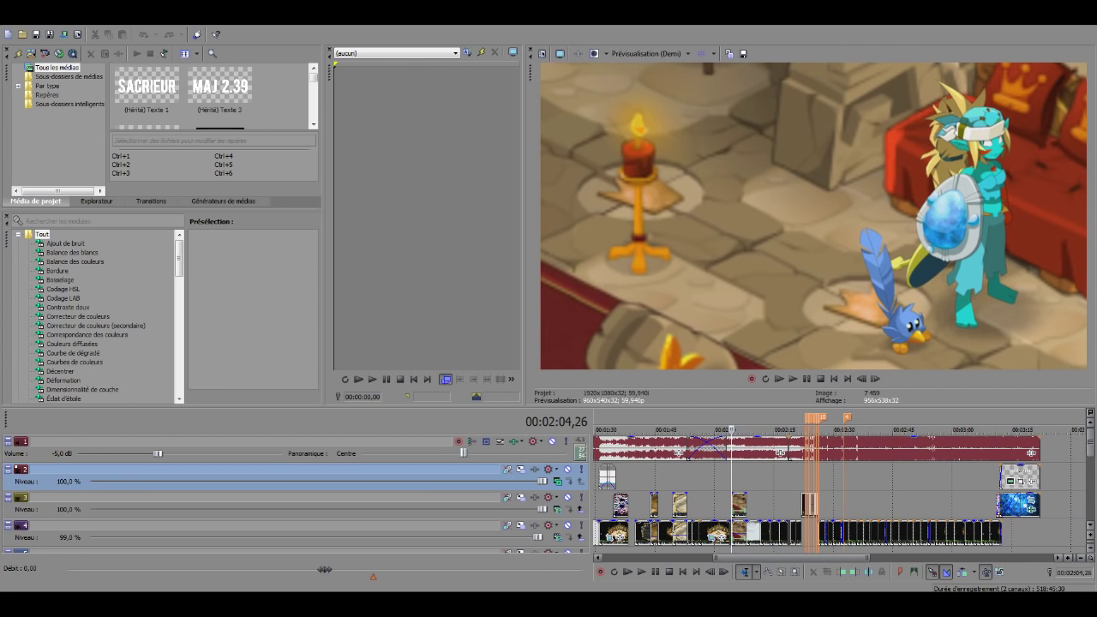
click(779, 478)
scroll(778, 478, up, 1)
scroll(779, 478, down, 1)
click(740, 478)
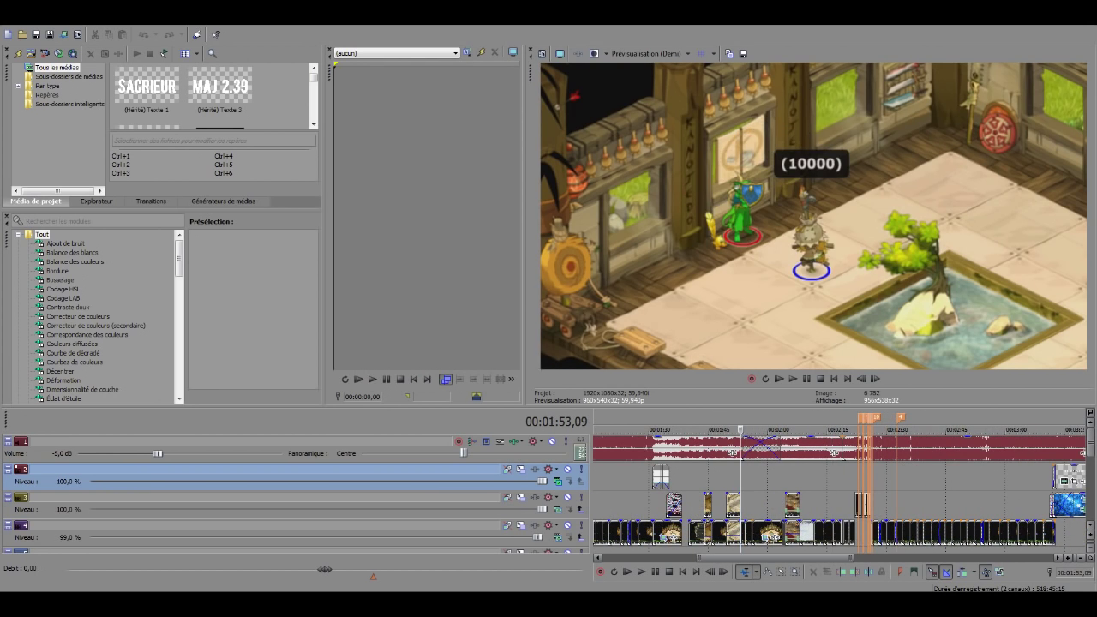
Step: Preview the gameplay clips at about 01:40 and 01:18
click(712, 478)
scroll(711, 478, up, 2)
click(752, 479)
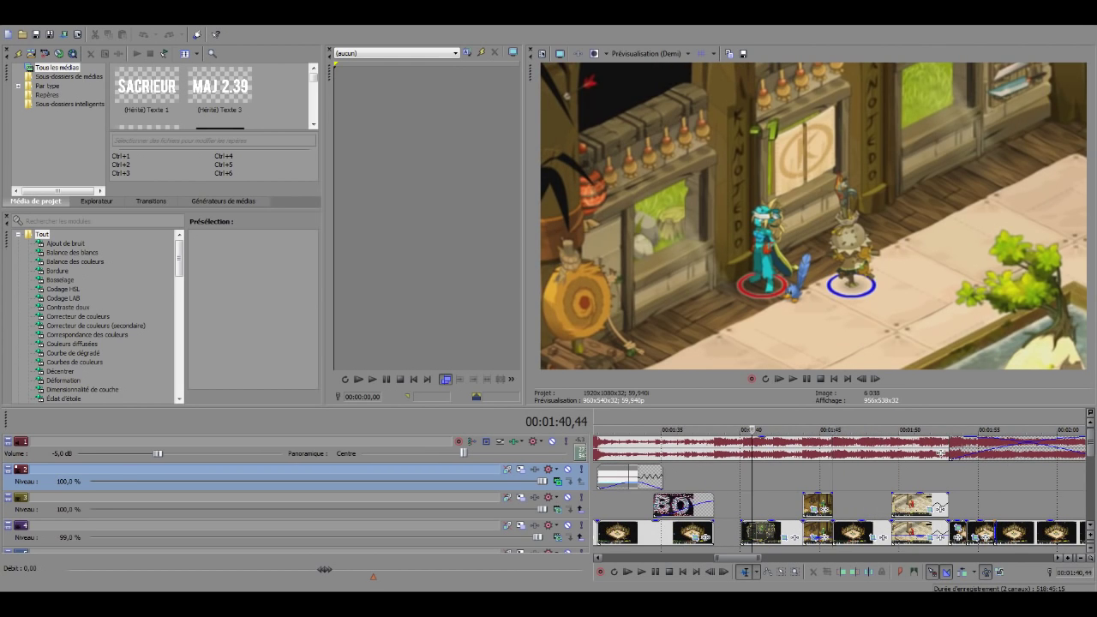
click(780, 478)
scroll(780, 478, down, 2)
click(736, 478)
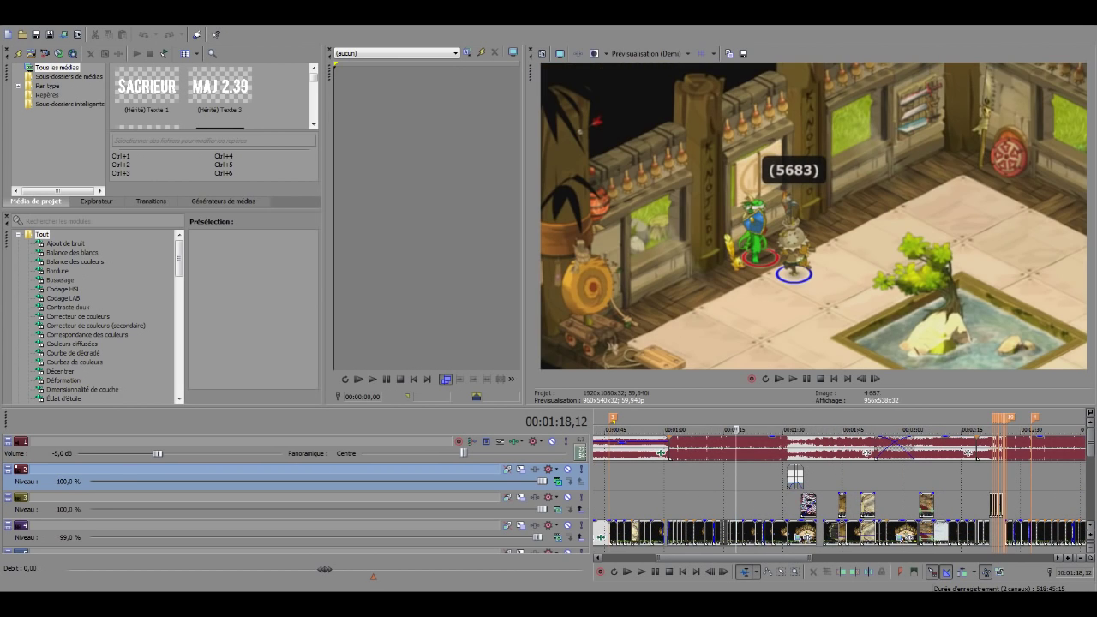
Step: Preview the SACRIEUR title at about 00:07 and the opening logo at about 00:02, and examine the intro's lower tracks
click(721, 478)
scroll(721, 478, up, 2)
click(736, 479)
click(654, 478)
scroll(654, 479, down, 1)
click(662, 478)
scroll(661, 478, up, 1)
click(654, 478)
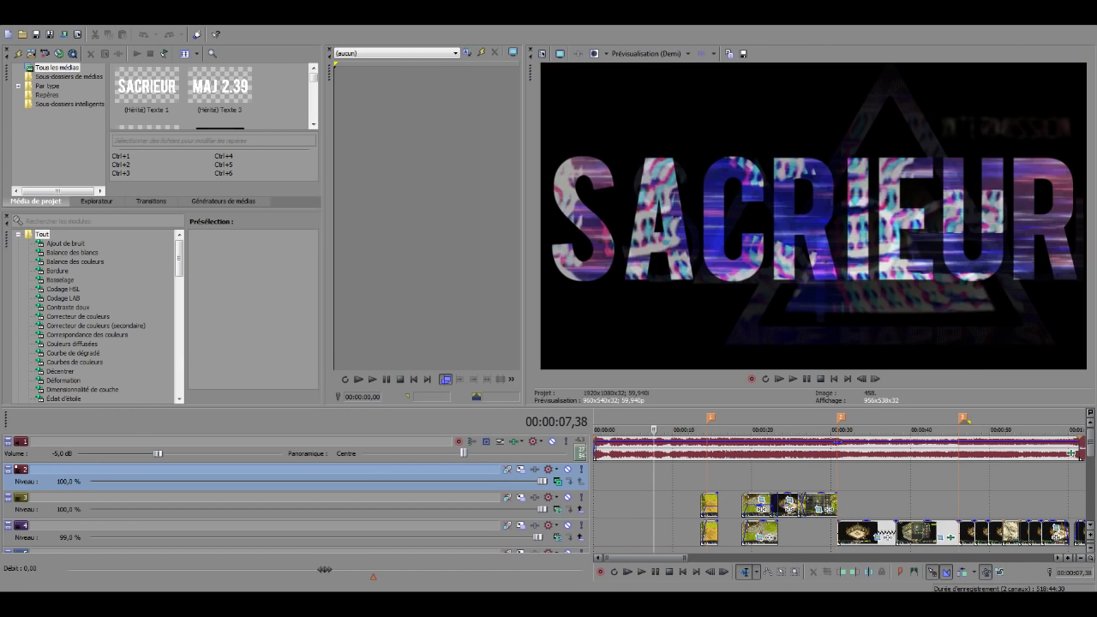
click(614, 480)
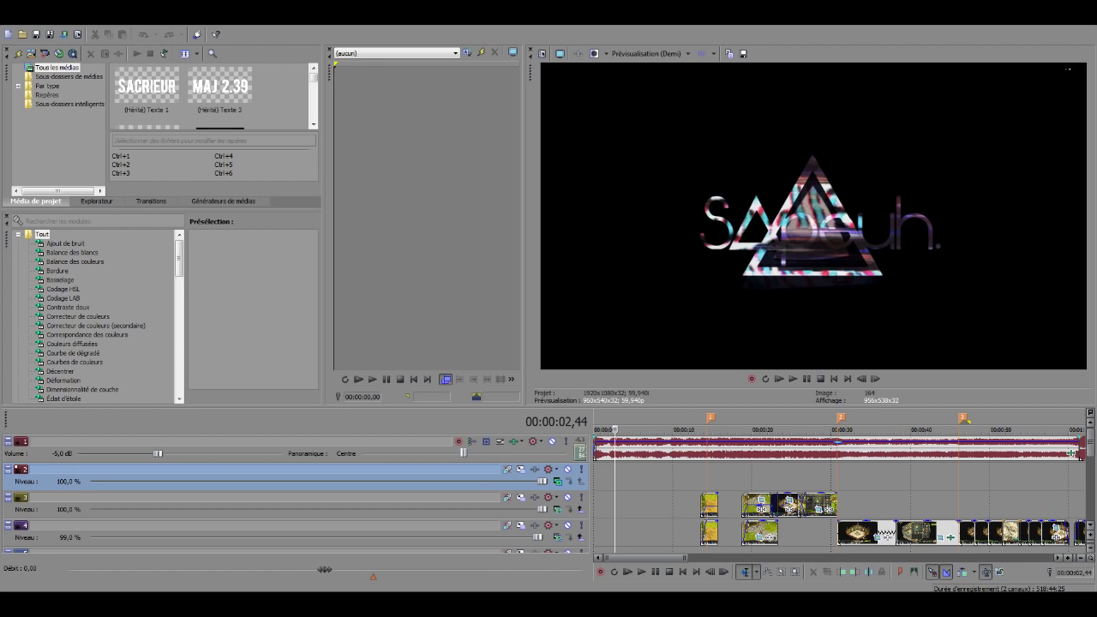
scroll(548, 493, down, 8)
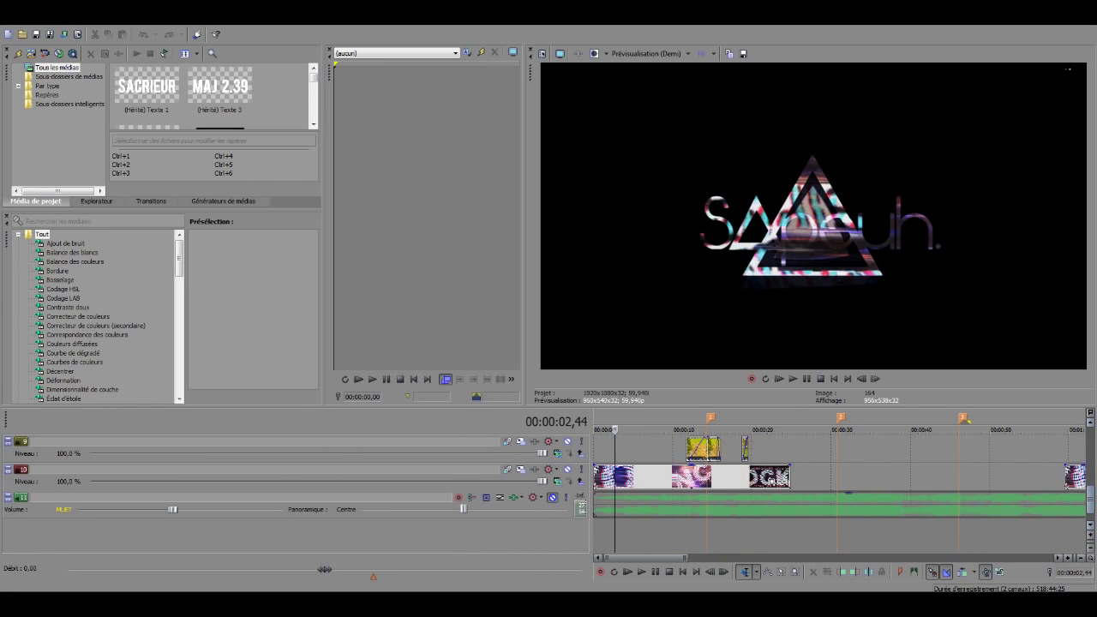
scroll(548, 493, up, 8)
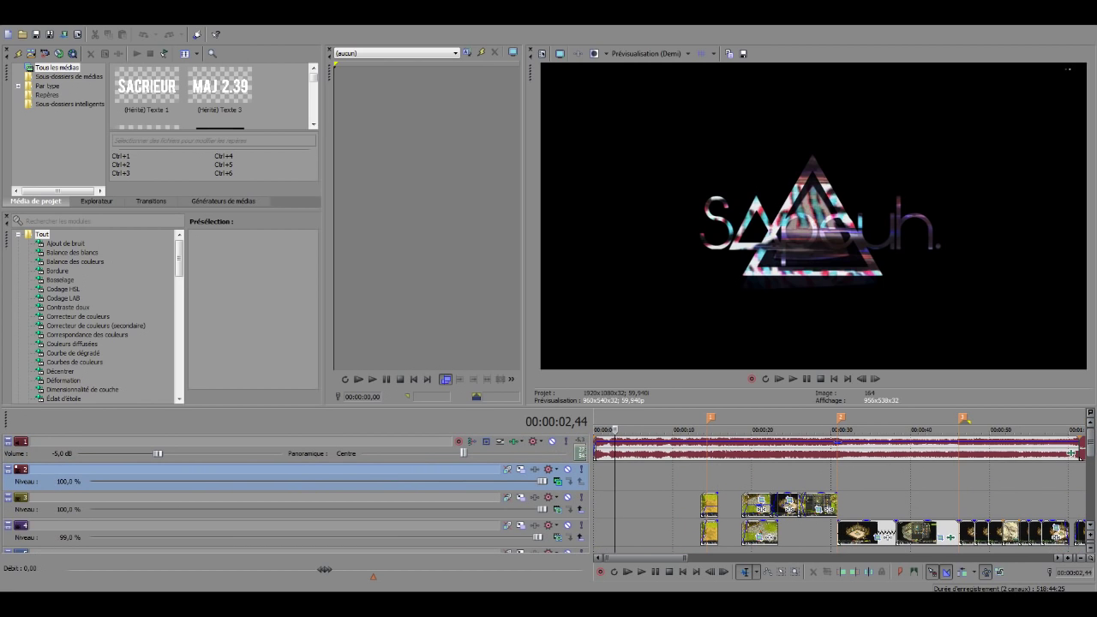